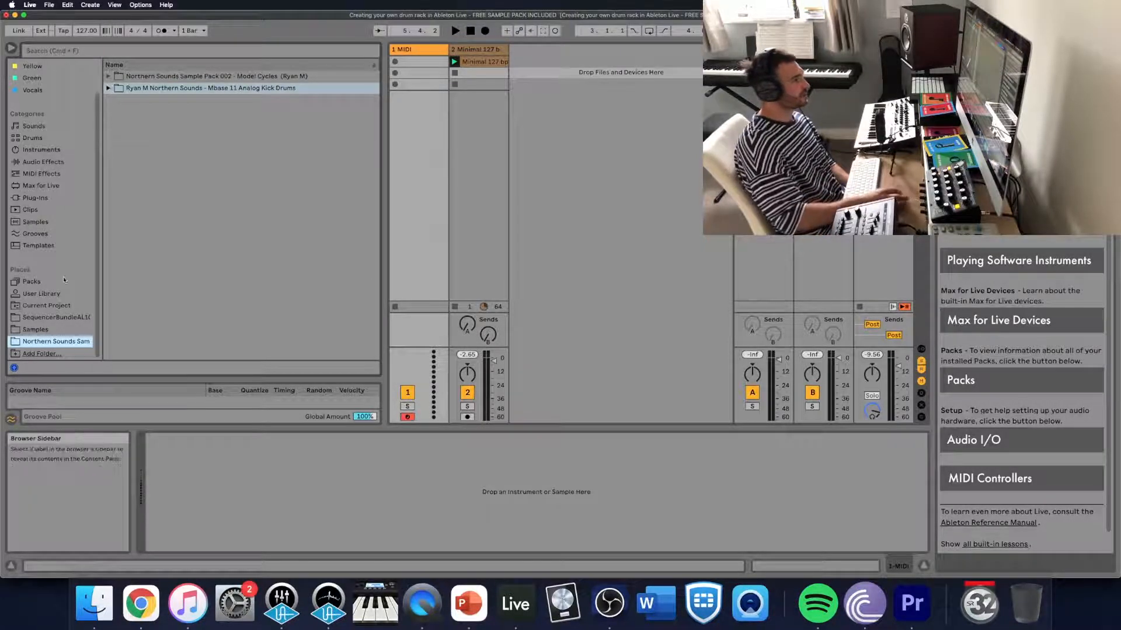
click(41, 353)
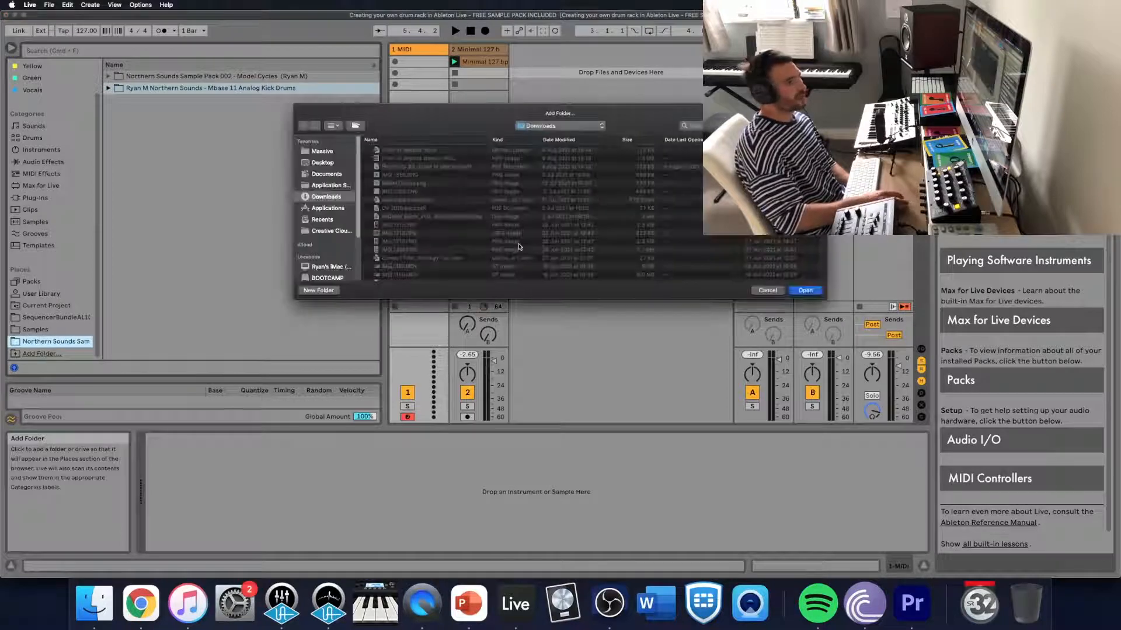
click(322, 163)
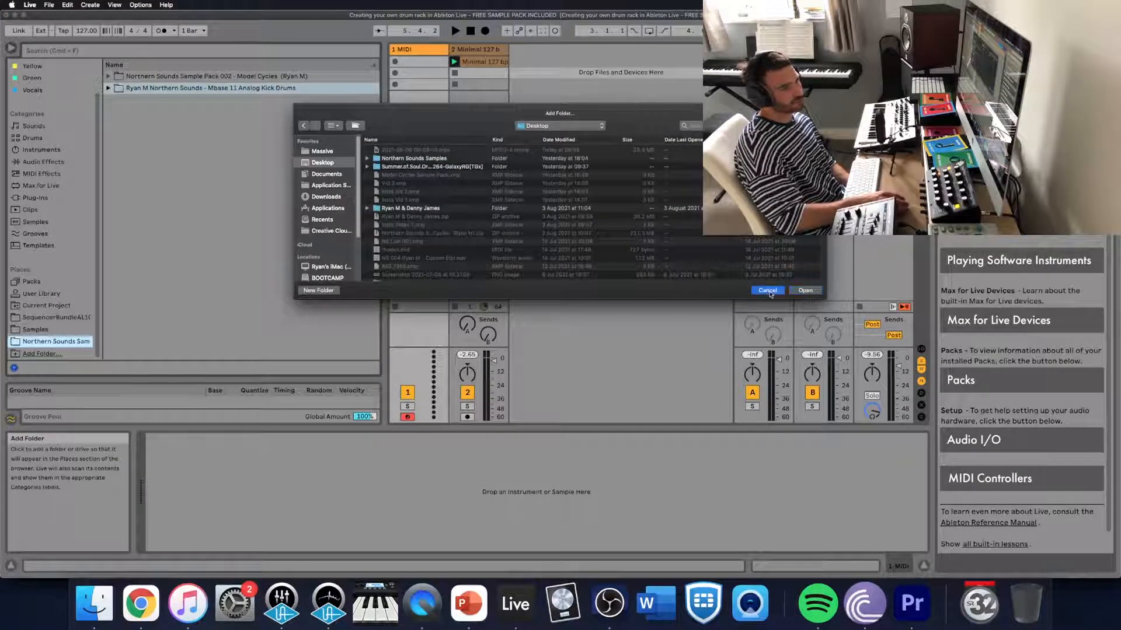
click(768, 291)
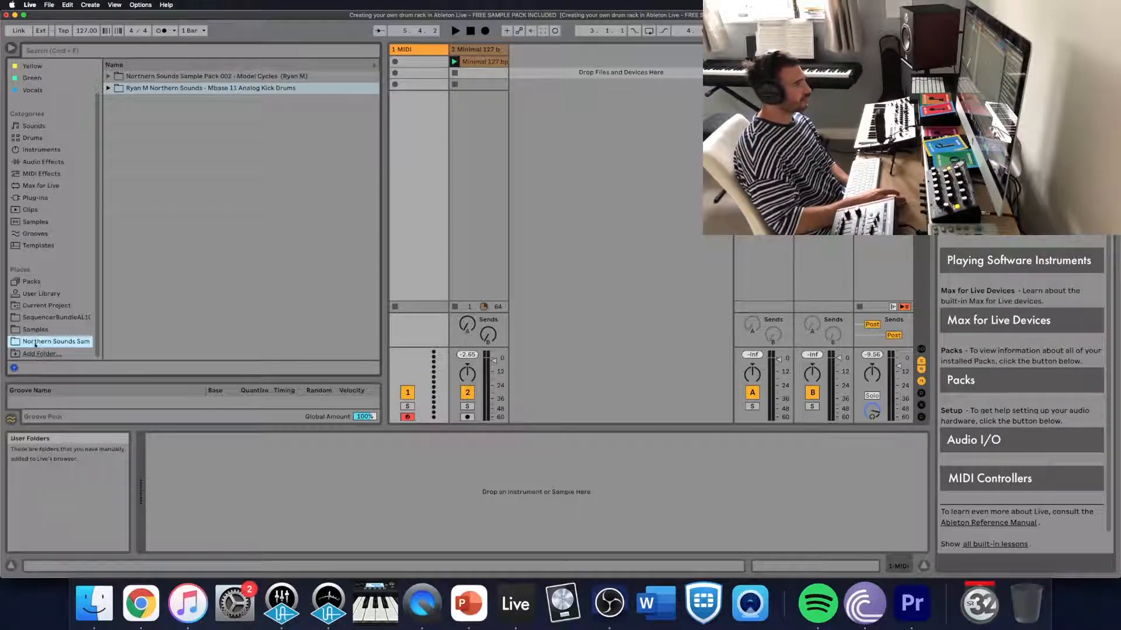
- Audition several raw kick samples in the Mbase 11 Analog Kick Drums folder, including Kick Drum 2, 5, 8 and 10, then collapse it
click(110, 88)
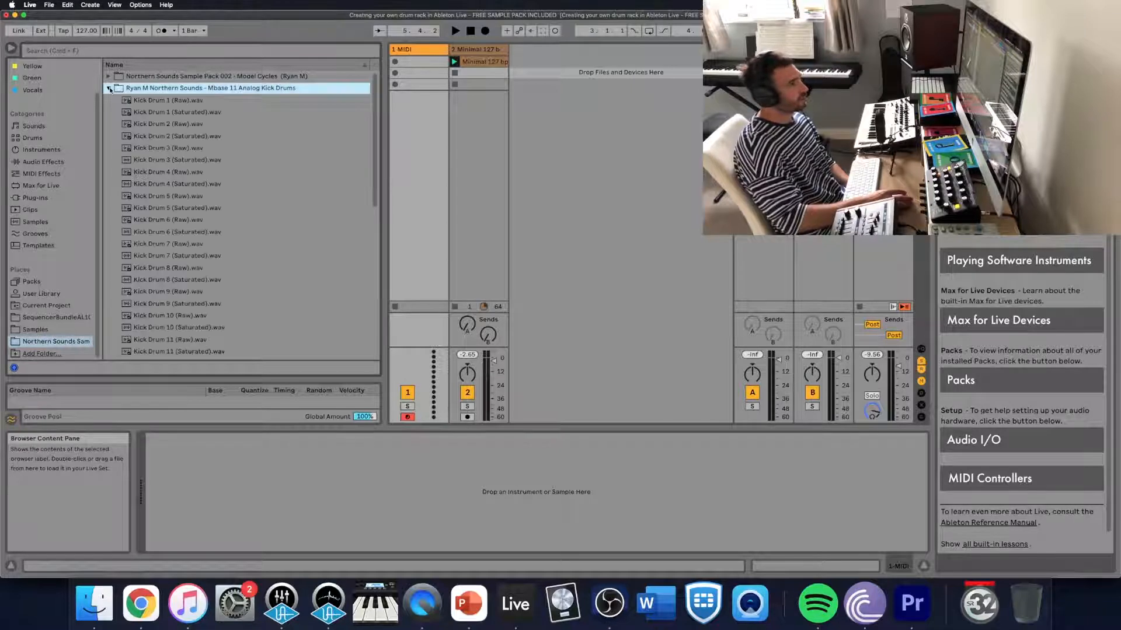
key(Down)
key(Down)
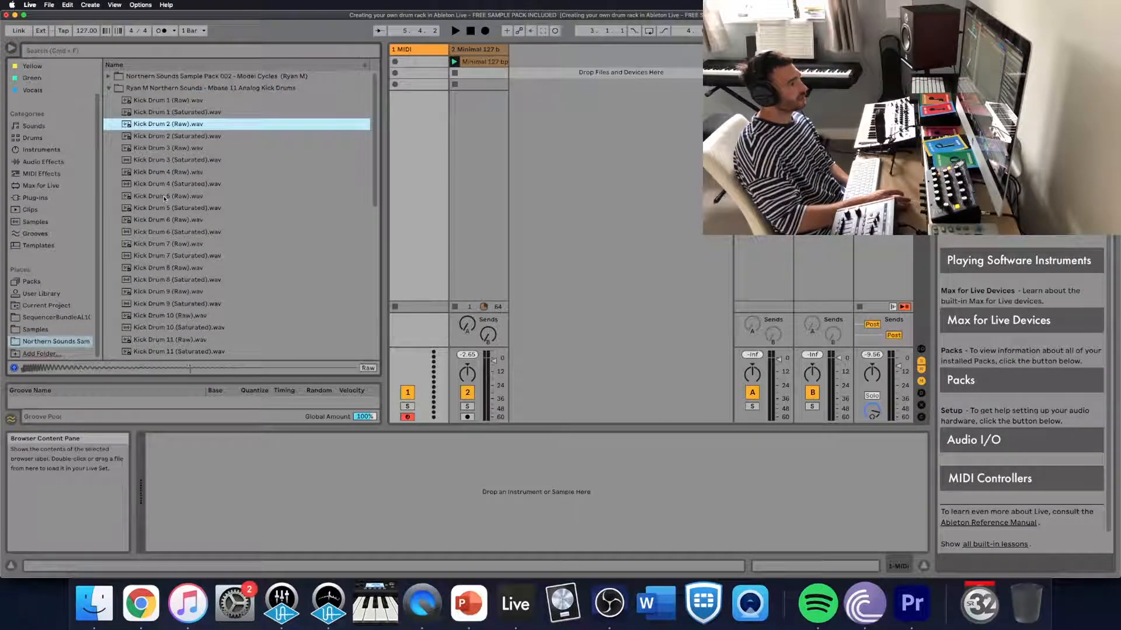
click(164, 196)
click(163, 268)
click(163, 316)
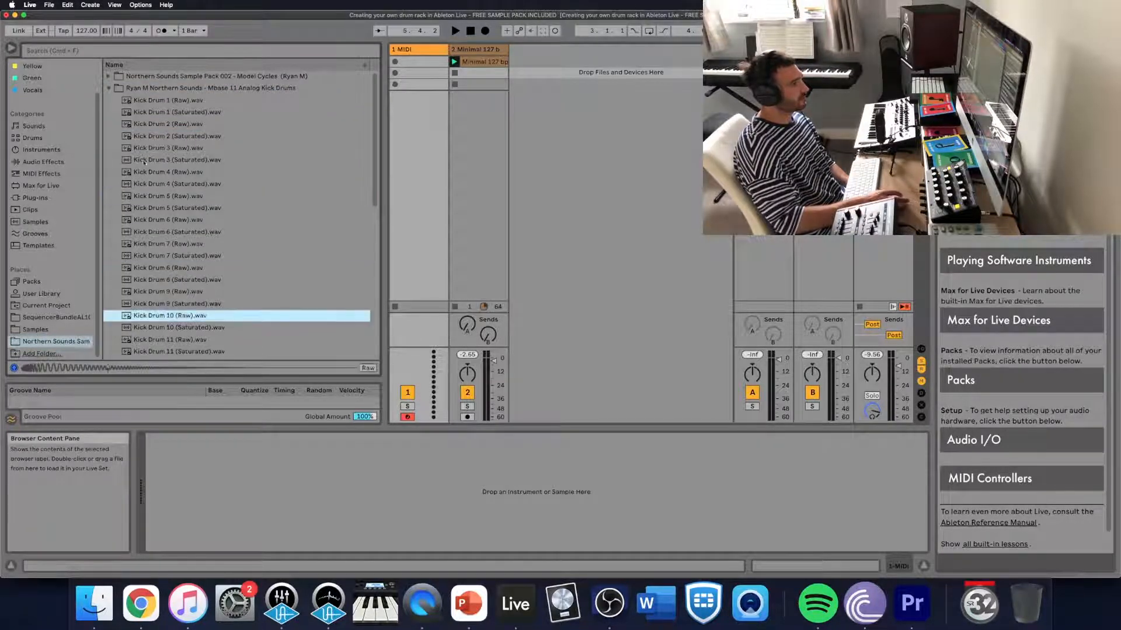
click(109, 88)
- Look through the Loops and One Shots subfolders of Northern Sounds Sample Pack 002 - Model Cycles and collapse the pack
click(109, 76)
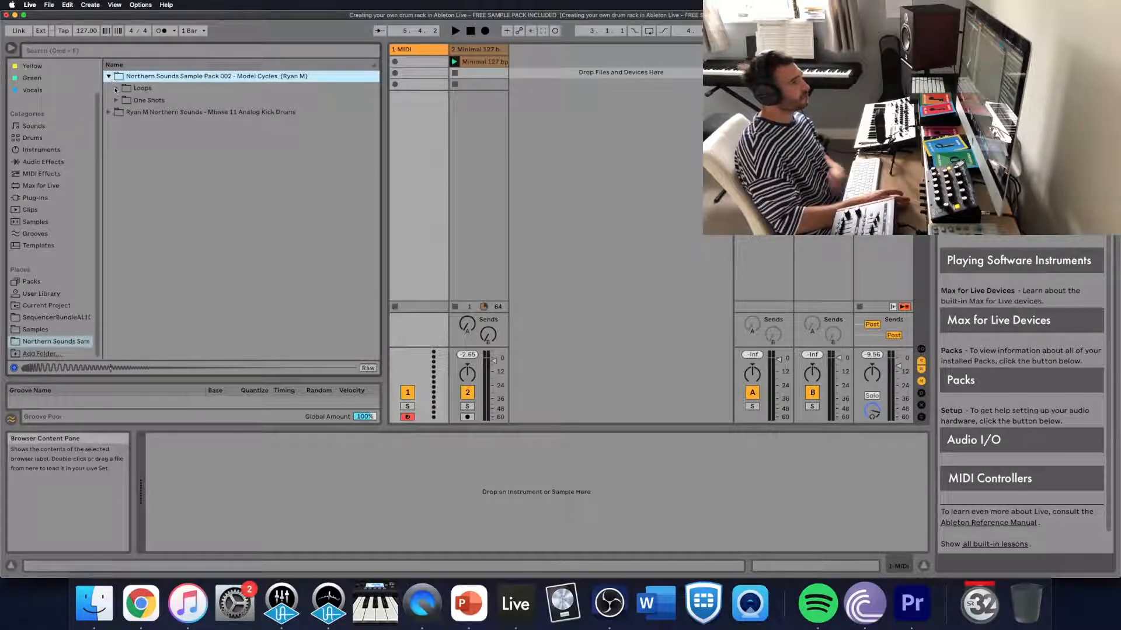
click(116, 89)
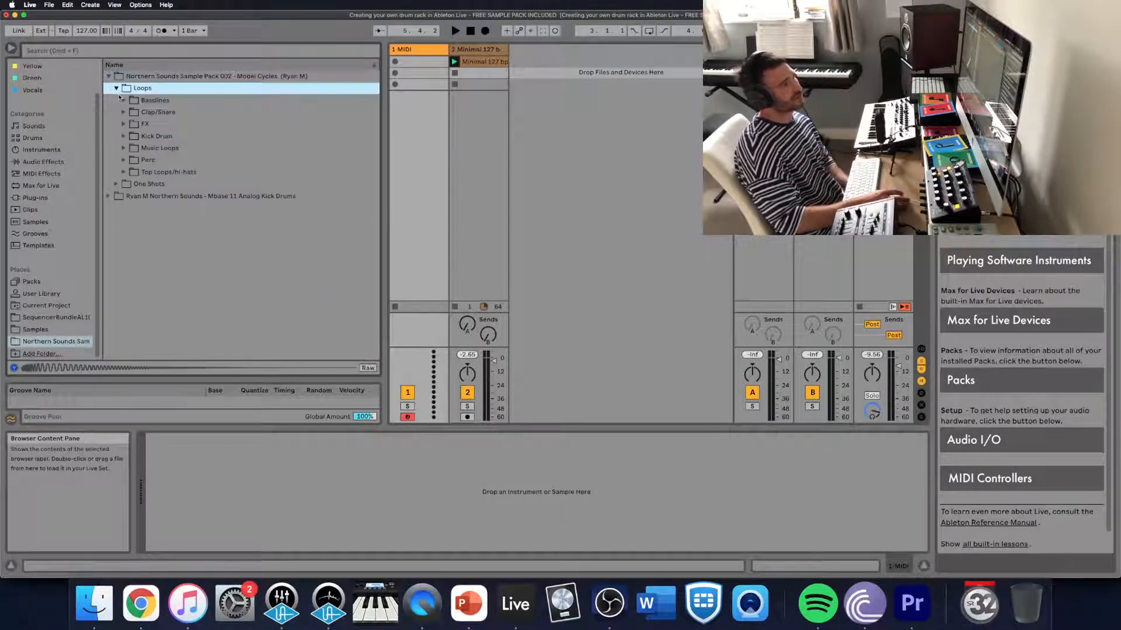
click(115, 88)
click(118, 100)
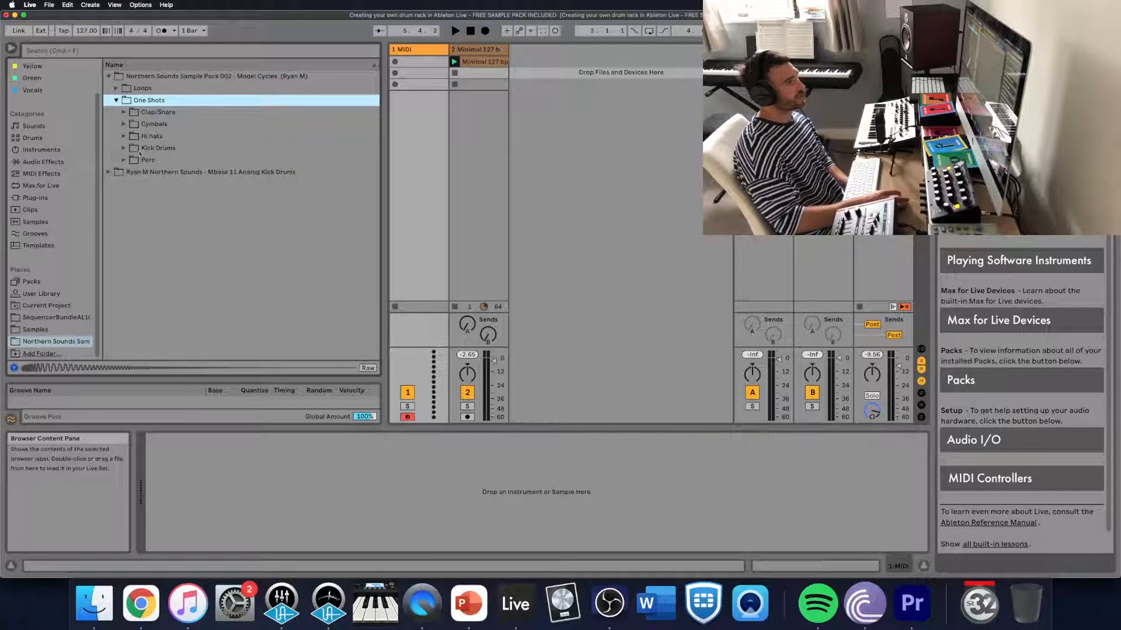
click(117, 101)
click(109, 77)
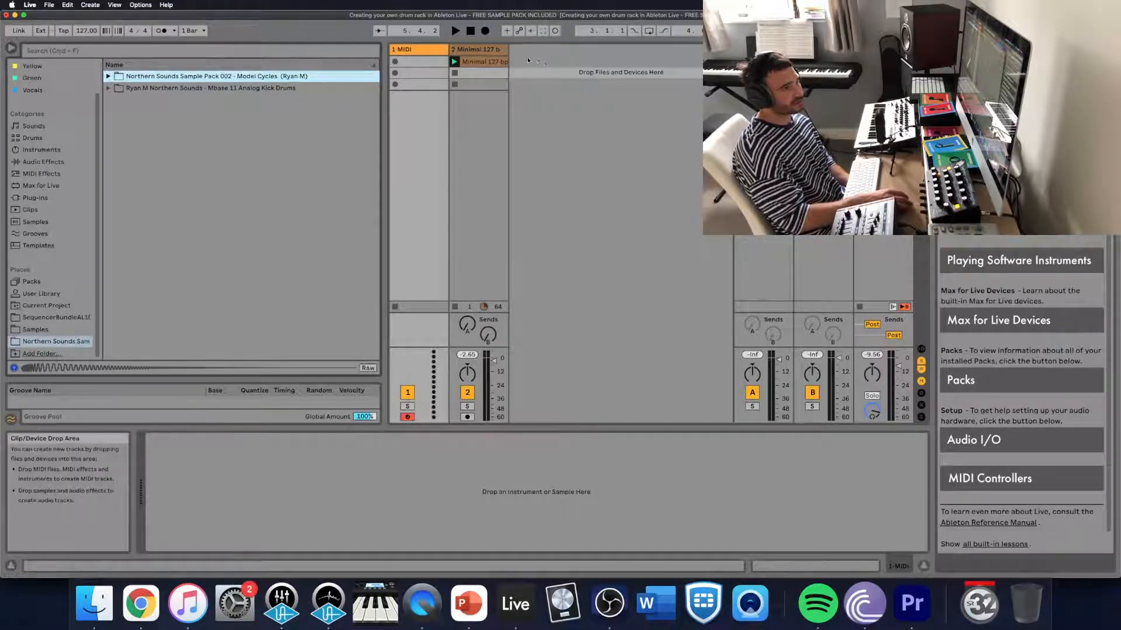
- Play the Minimal 127 bpm clip on the second track to hear it, and stop playback
click(483, 62)
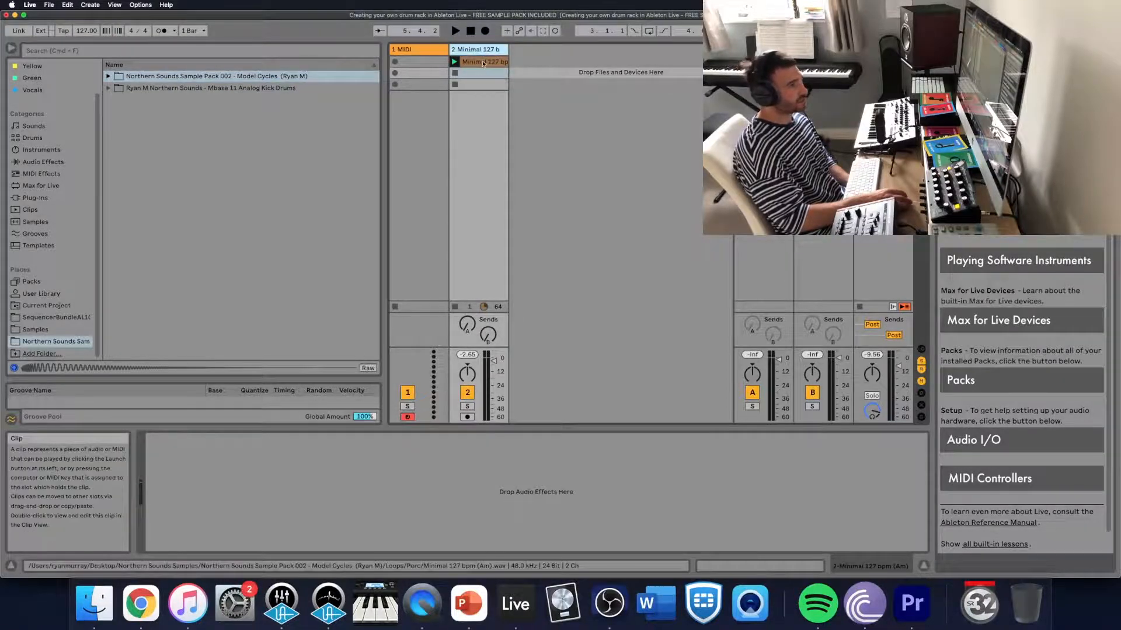
click(454, 62)
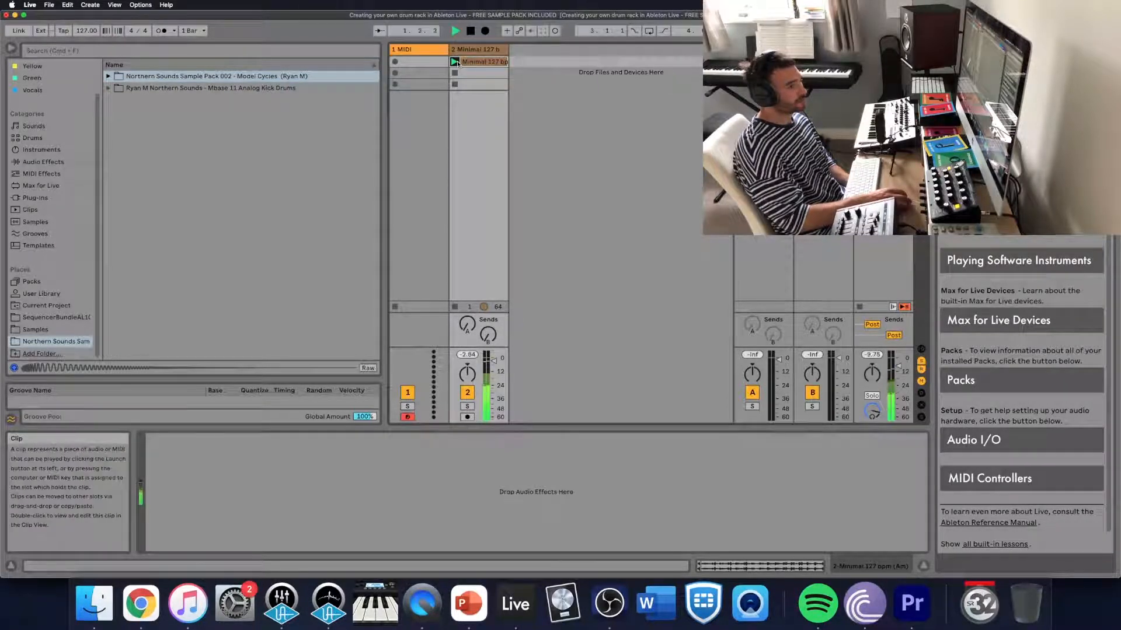
click(470, 33)
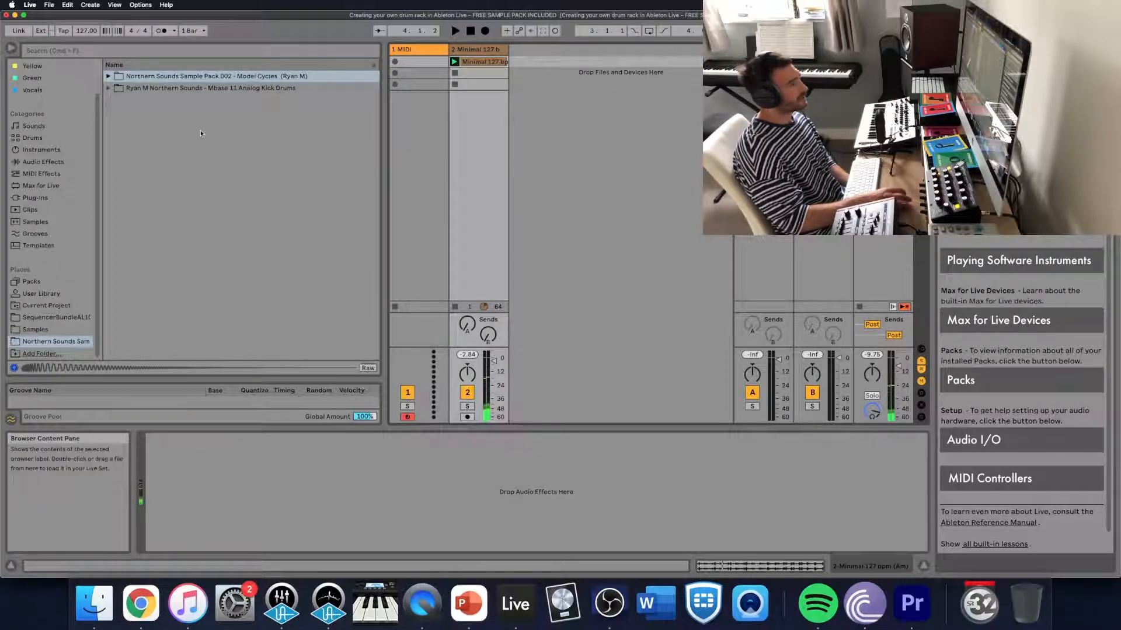
- Load an empty Drum Rack from the Drums category onto the first MIDI track
click(33, 138)
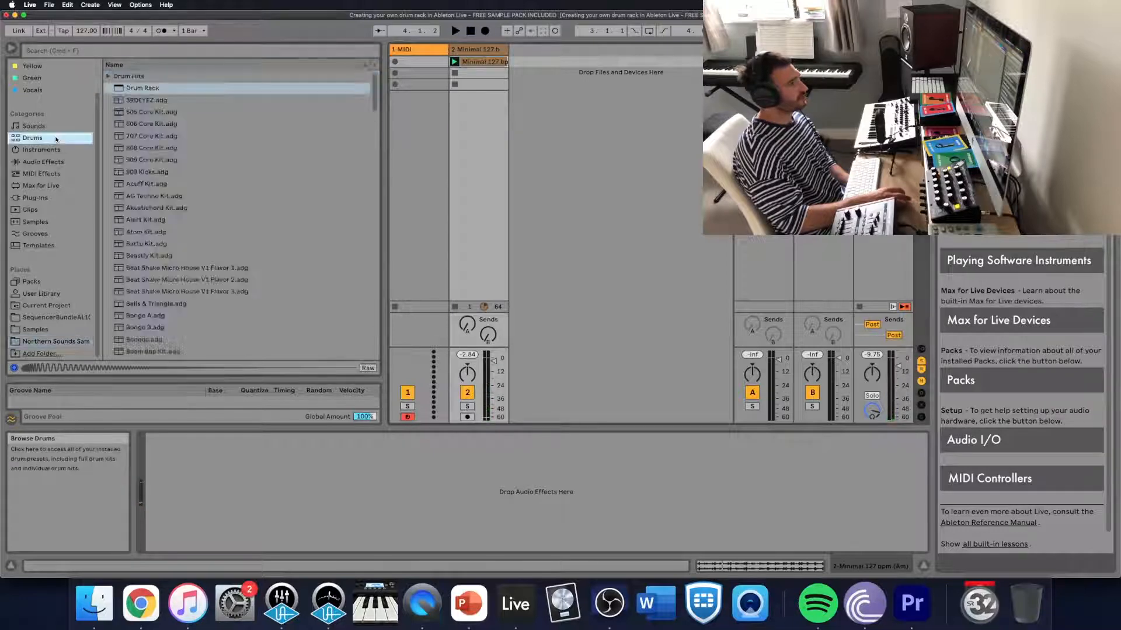
click(209, 89)
drag(209, 88, 409, 62)
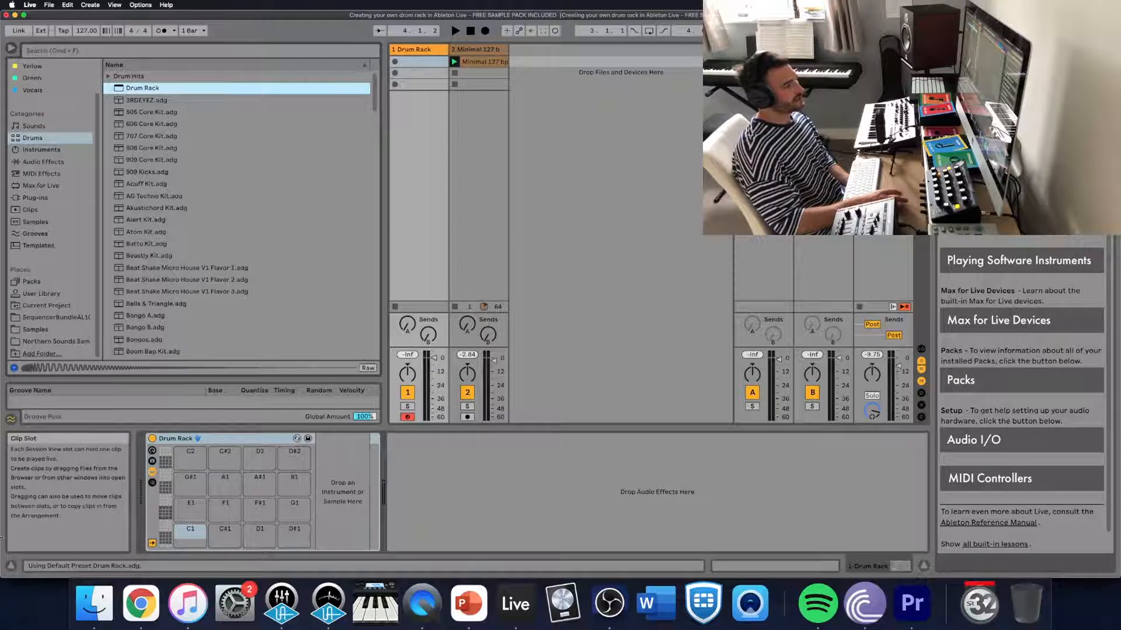
click(11, 566)
click(10, 565)
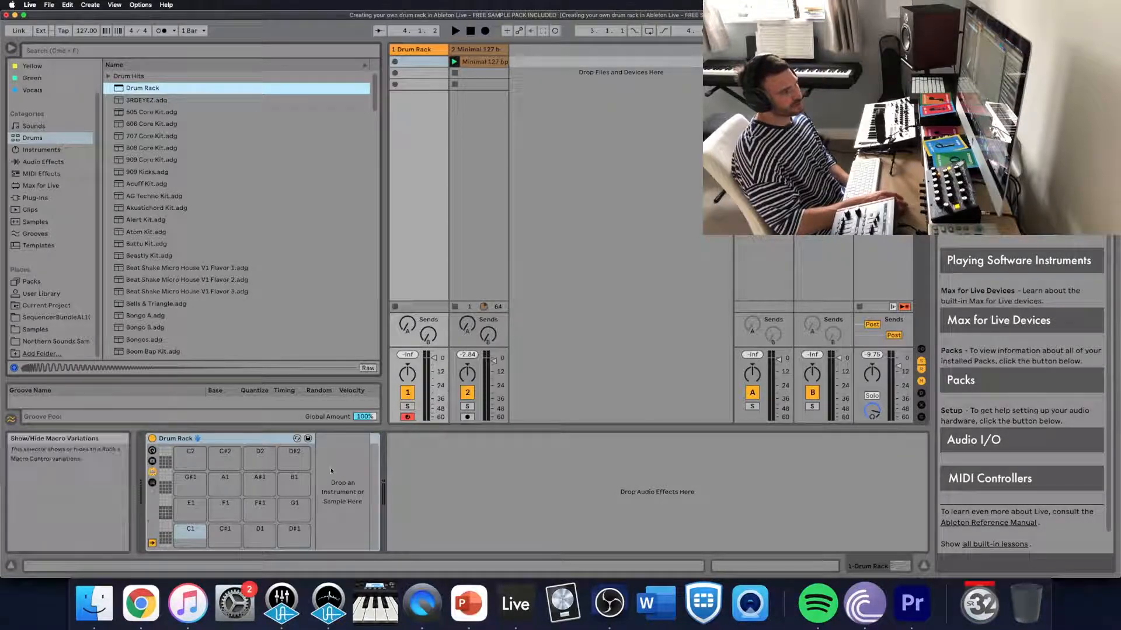
- Examine the Drum Rack's macro controls, devices and chain list by showing and hiding each section
click(250, 440)
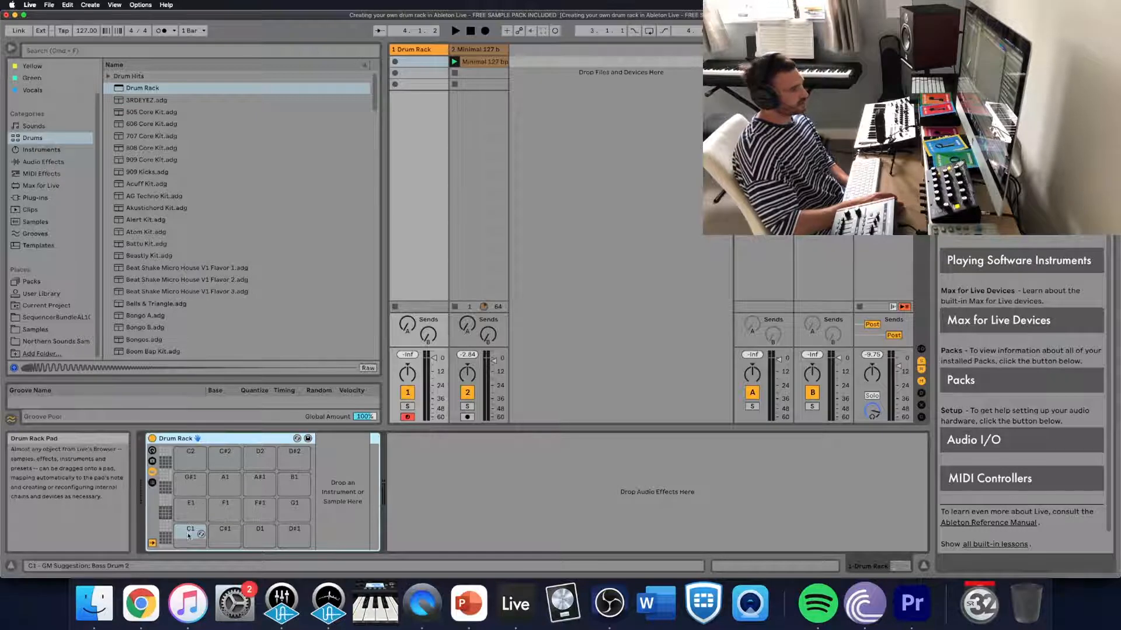
click(153, 451)
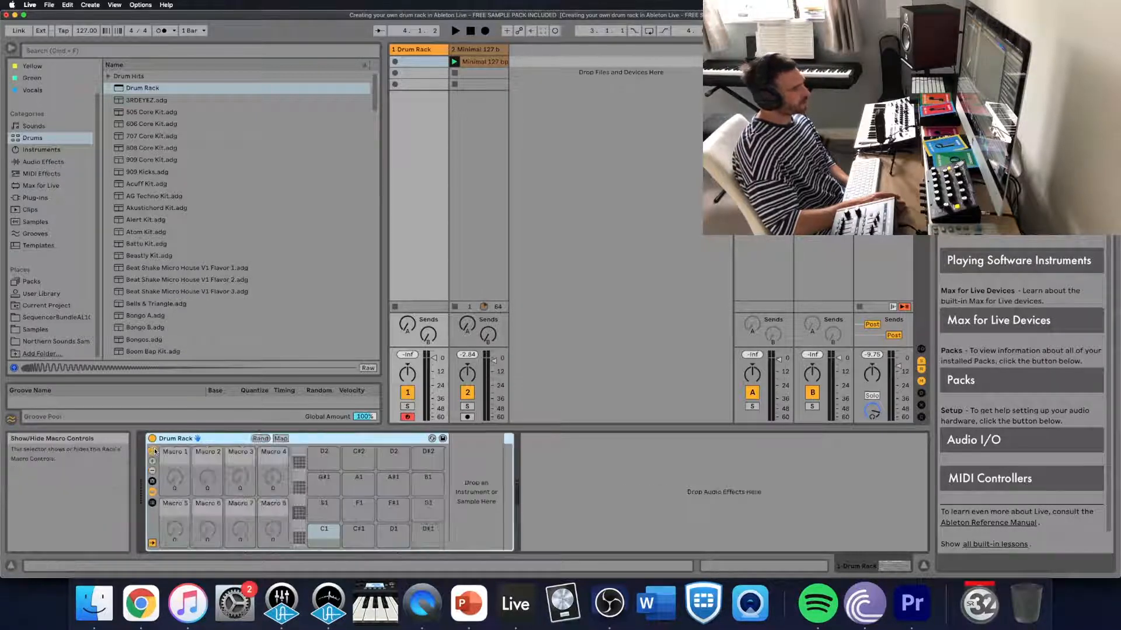
click(153, 451)
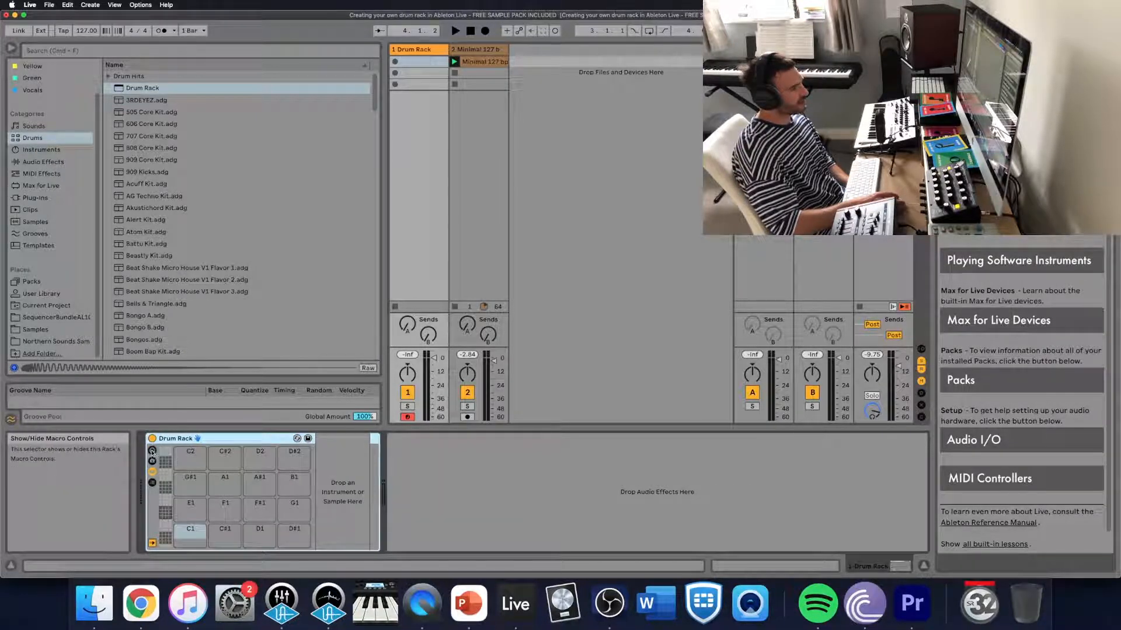
click(153, 453)
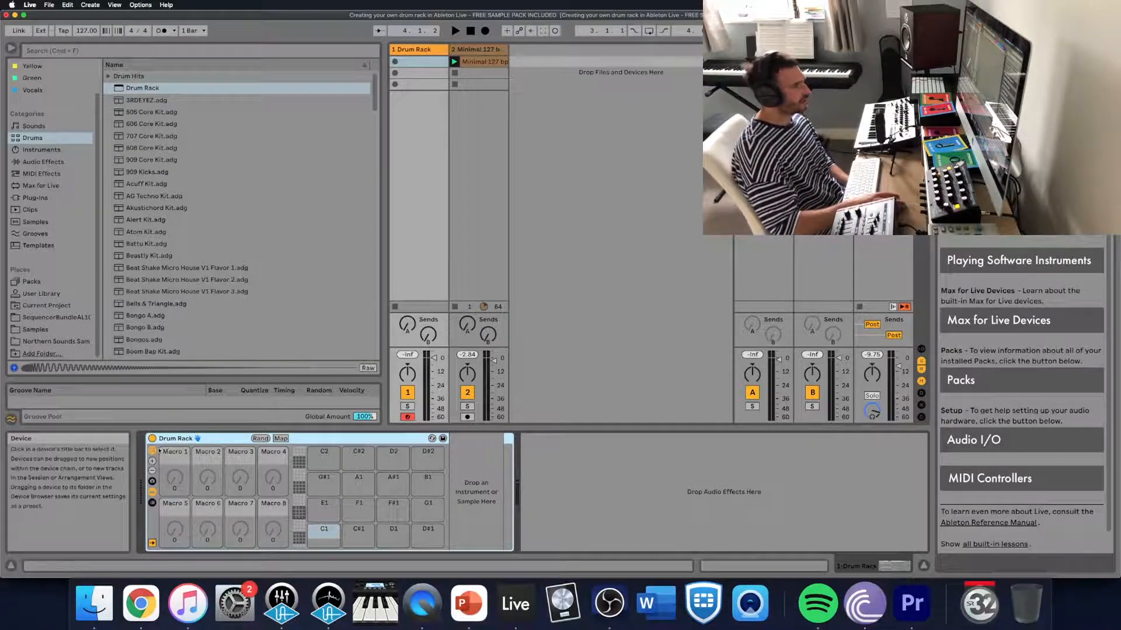
click(153, 453)
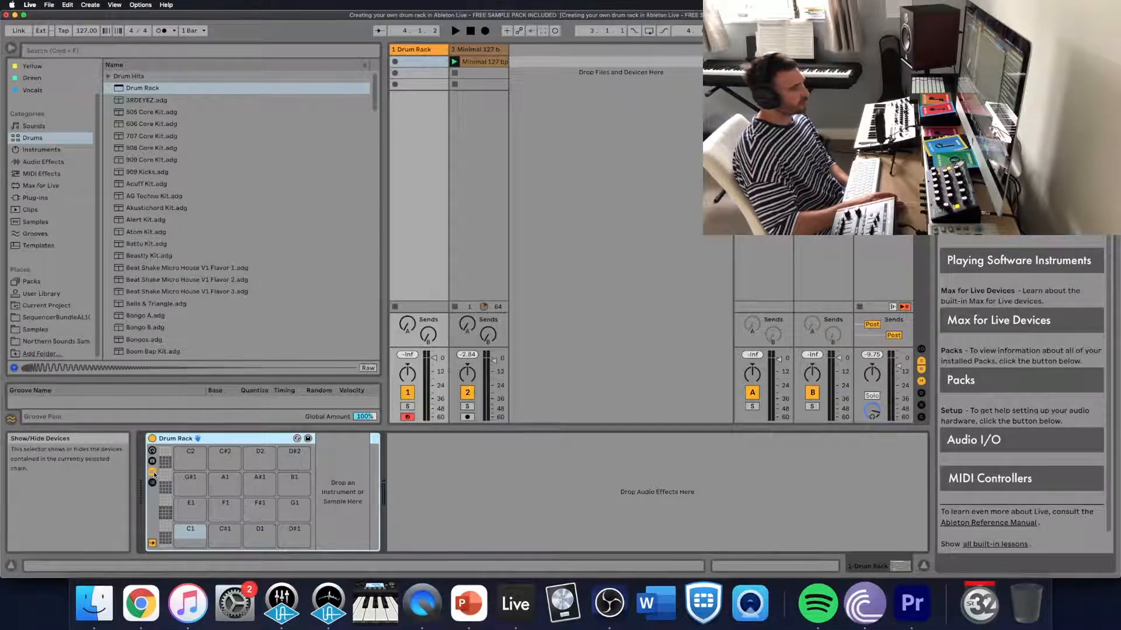
click(153, 471)
click(153, 473)
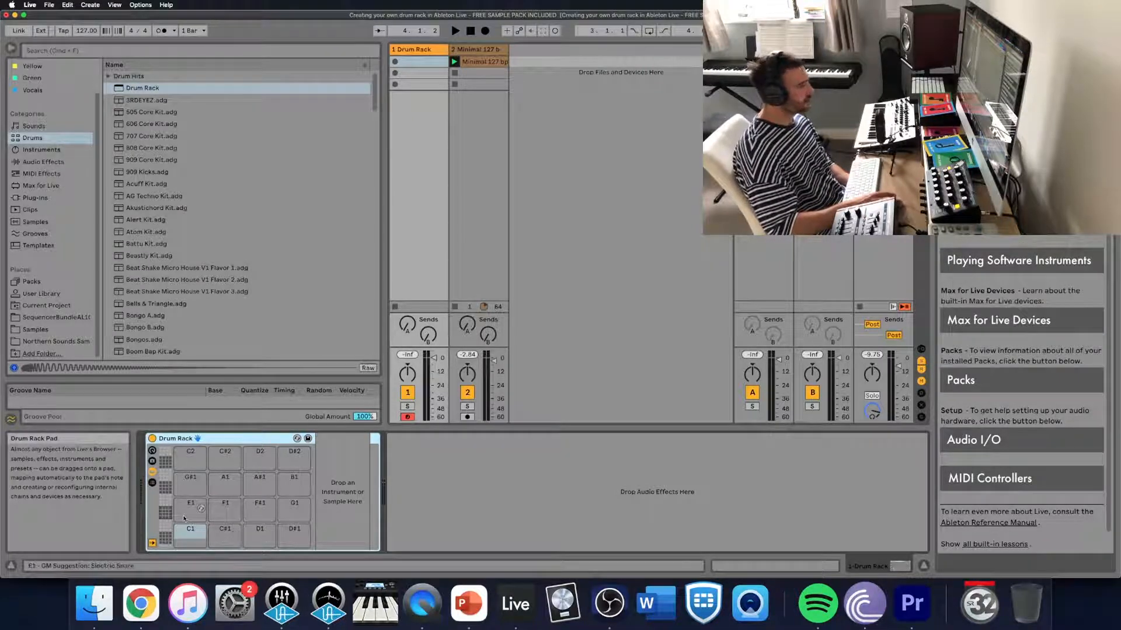
click(153, 482)
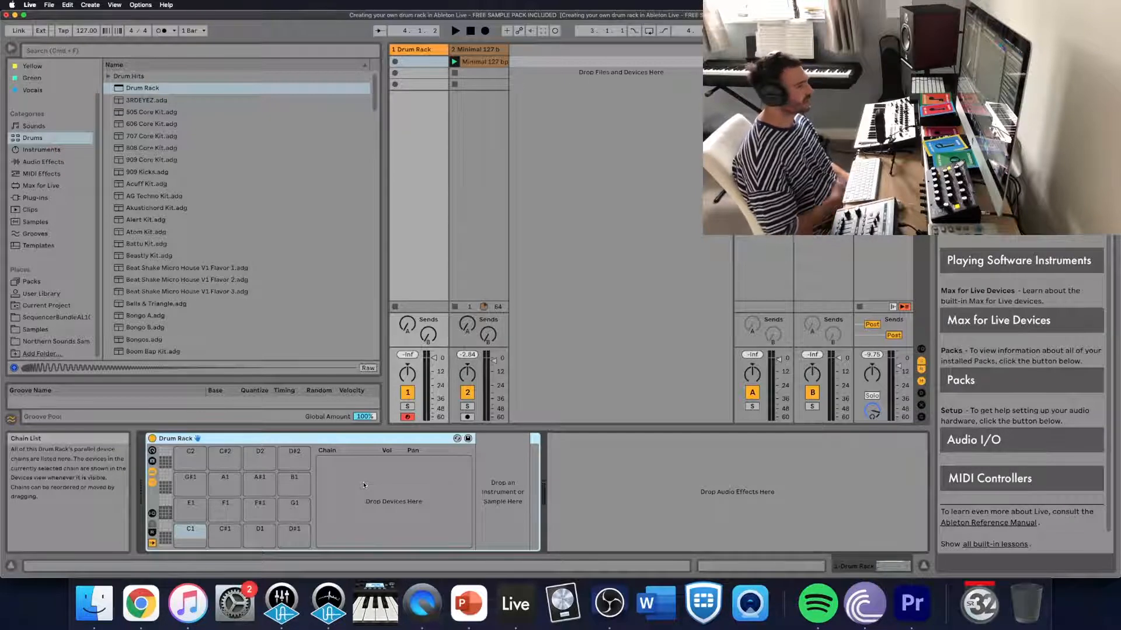
click(151, 483)
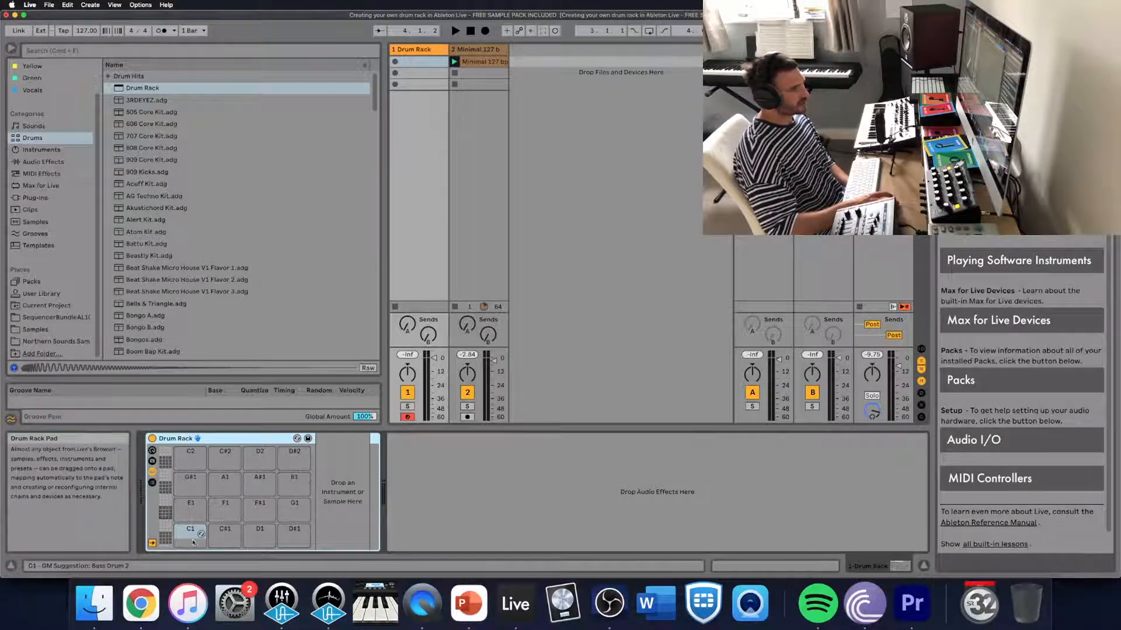
- Look through the Drum Rack's lower pad banks in the pad overview, down to C-2
click(165, 528)
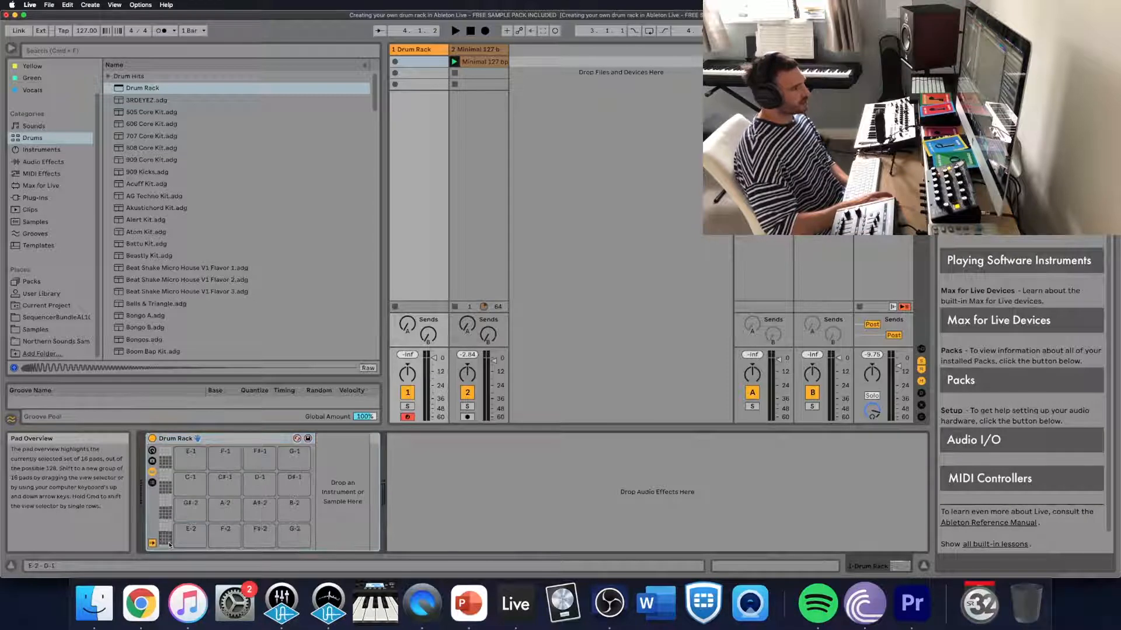
mouse_move(166, 529)
mouse_down()
mouse_move(166, 453)
mouse_move(166, 551)
mouse_up()
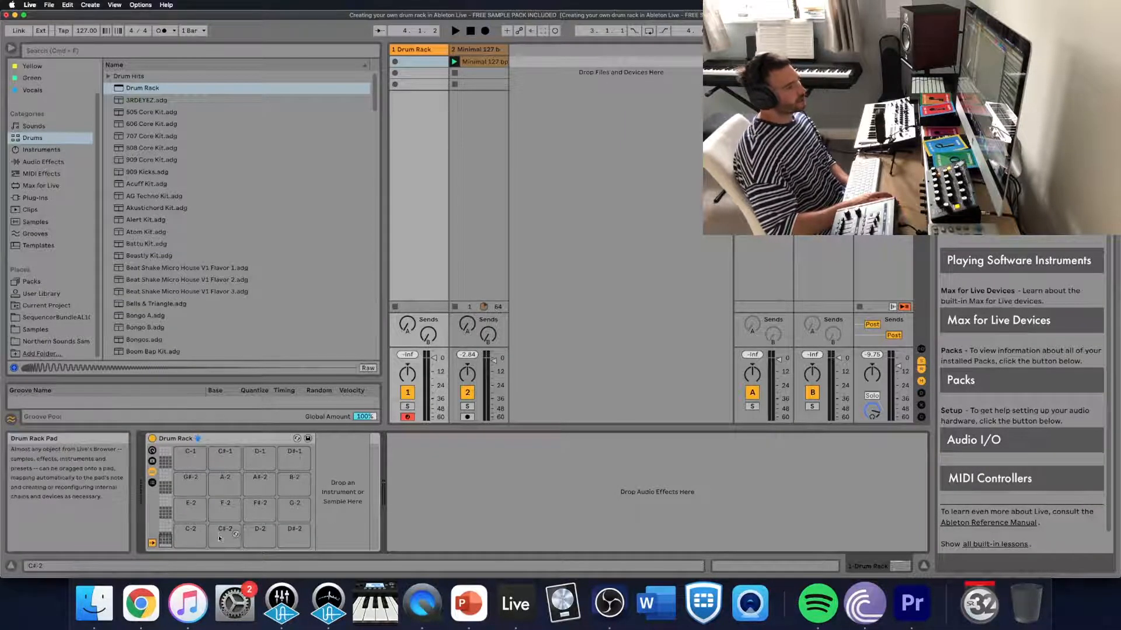
drag(166, 538, 169, 528)
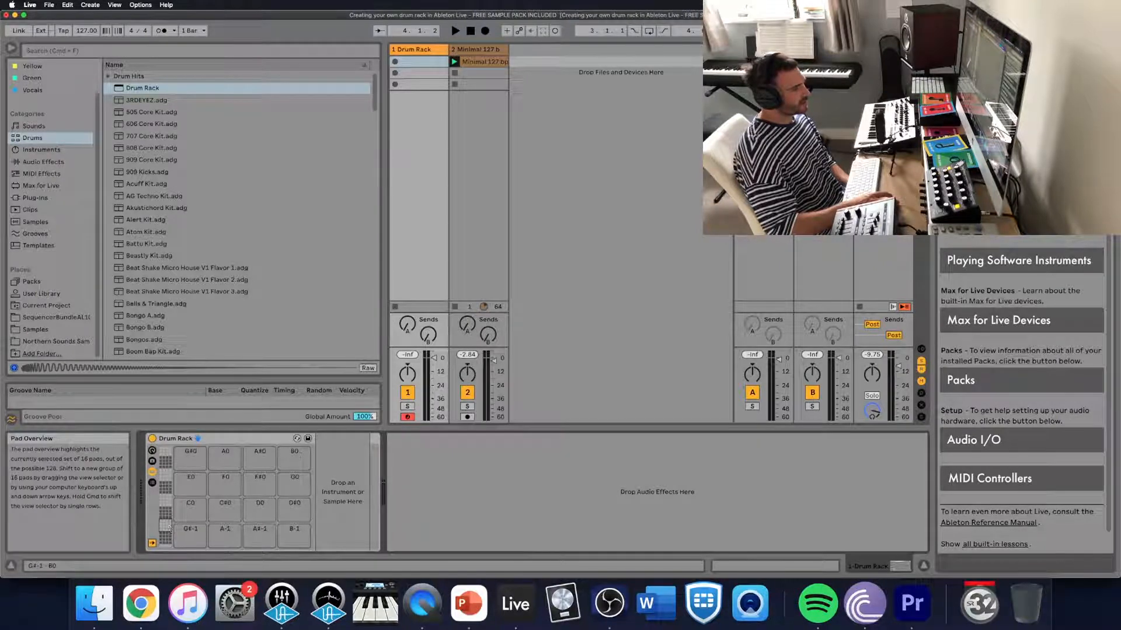
- Load Kick Drum 1.wav from the Model Cycles pack's One Shots Kick Drums folder onto the Drum Rack's E-2 pad
click(54, 341)
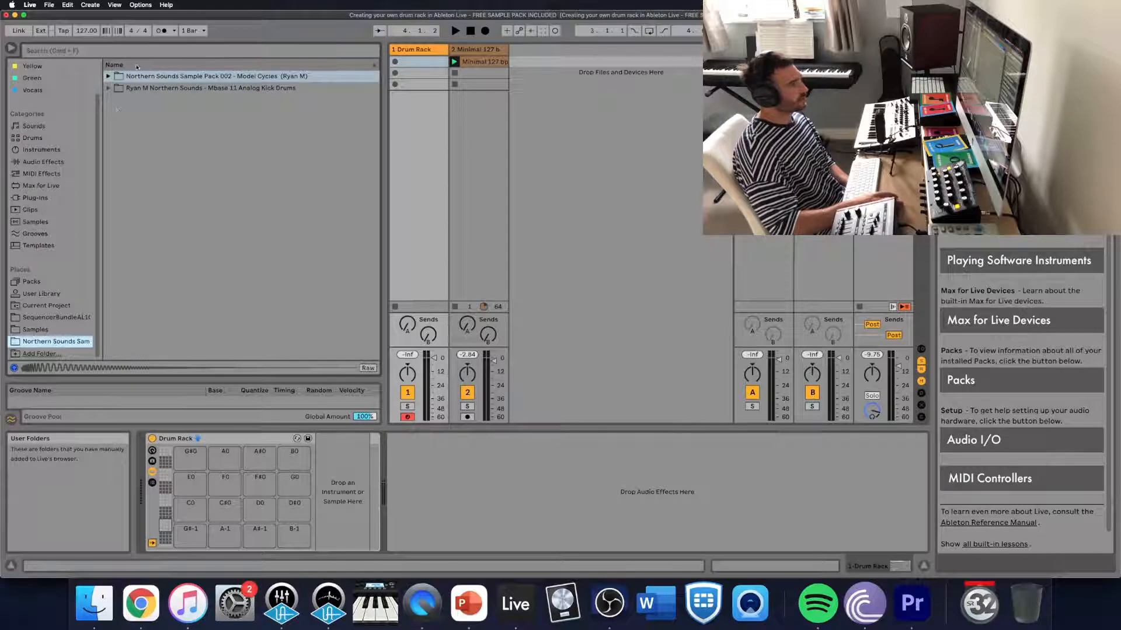
click(108, 76)
click(117, 100)
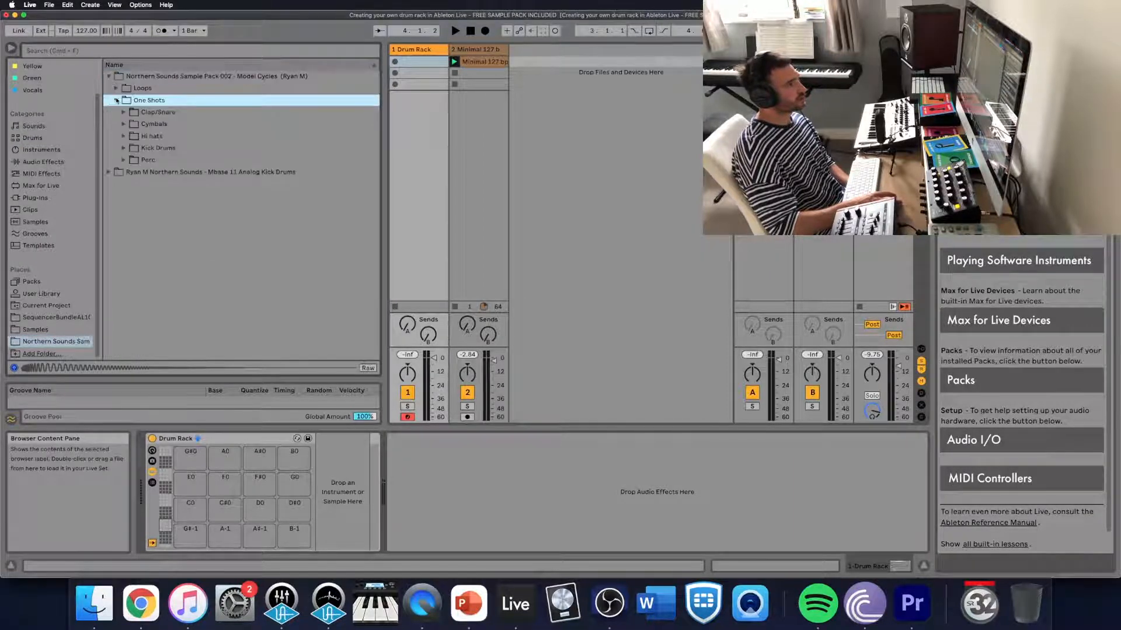
click(125, 150)
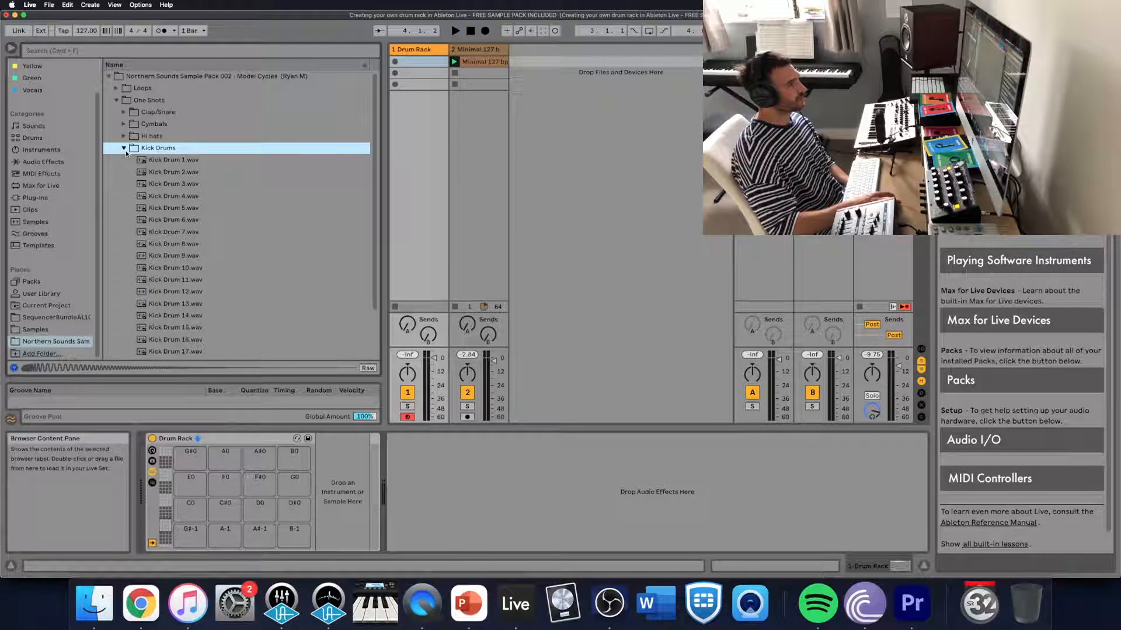
click(169, 161)
key(Down)
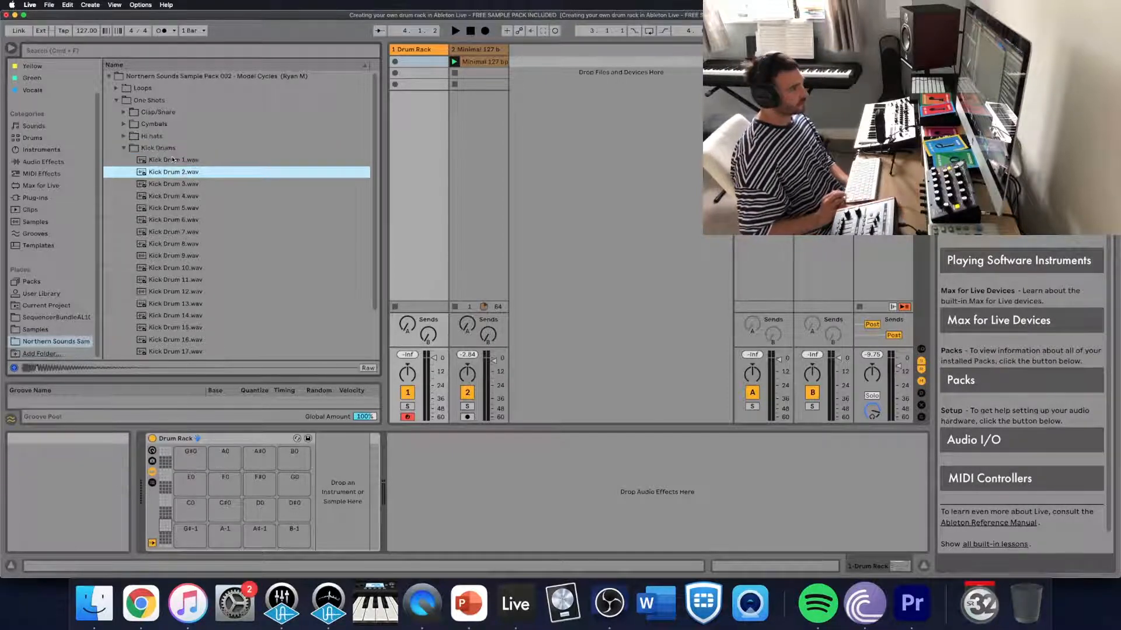
key(Up)
drag(173, 159, 187, 533)
- Audition the Model Cycles kick samples from Kick Drum 2.wav to Kick Drum 11.wav
key(Down)
key(Down)
key(Down)
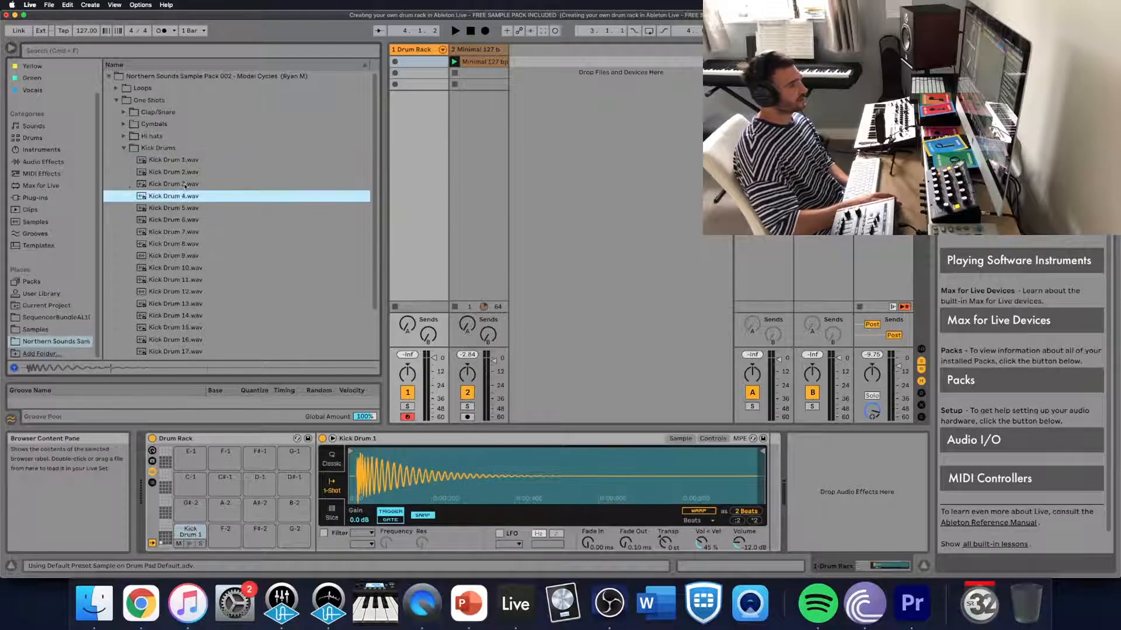
key(Up)
key(Up)
key(Down)
key(Down)
key(Down)
key(Down)
key(Up)
key(Up)
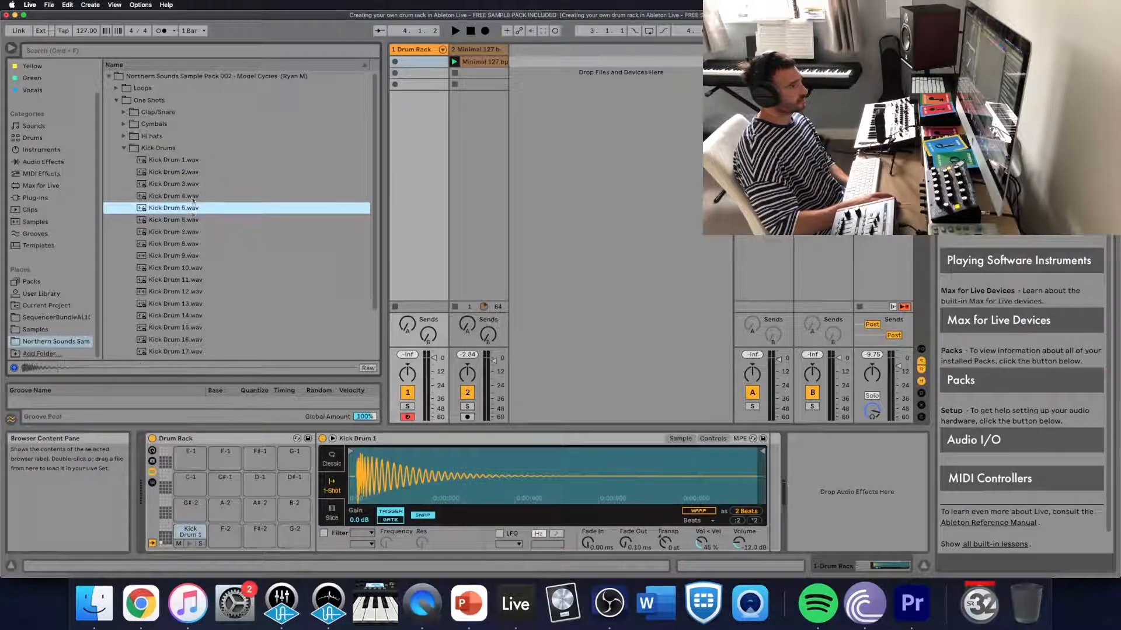
key(Down)
key(Down)
key(Down)
key(Down)
key(Down)
scroll(193, 245, down, 1)
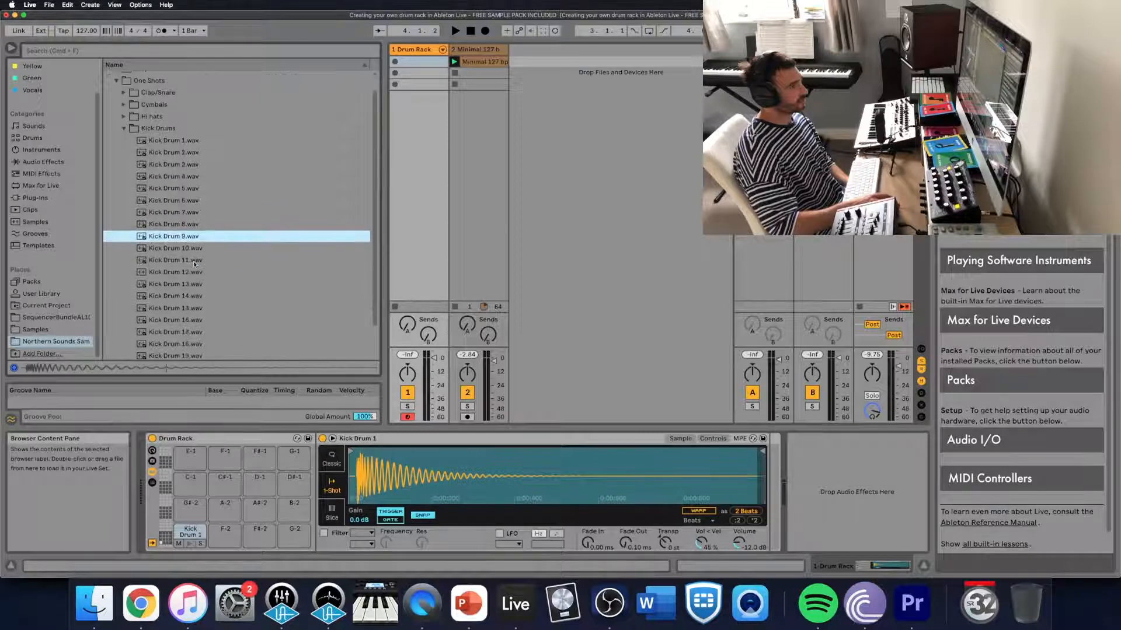
key(Down)
key(Down)
scroll(194, 259, down, 2)
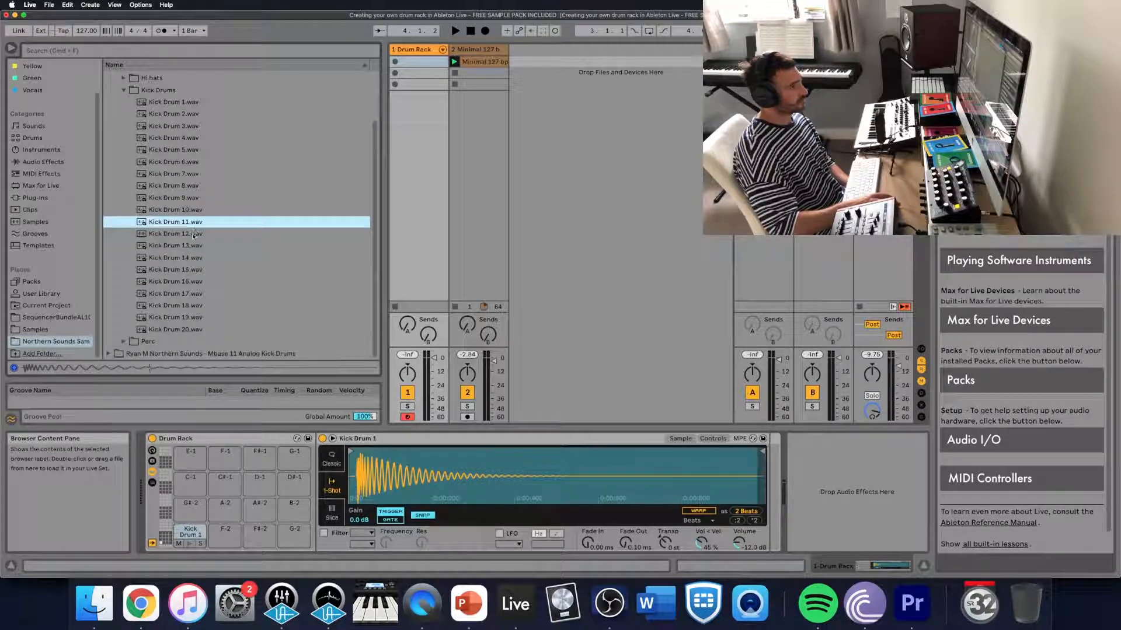
- Audition the kick samples after Kick Drum 11.wav and load Kick Drum 14.wav onto the Drum Rack's F-2 pad
key(Down)
key(Down)
key(Down)
key(Down)
key(Up)
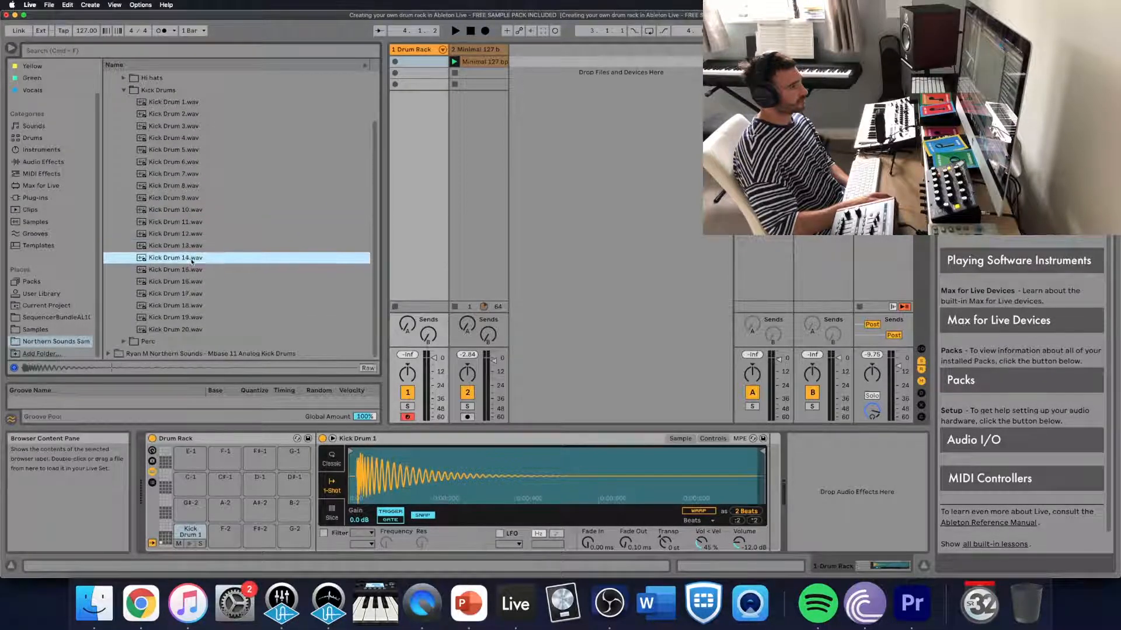
drag(191, 261, 226, 531)
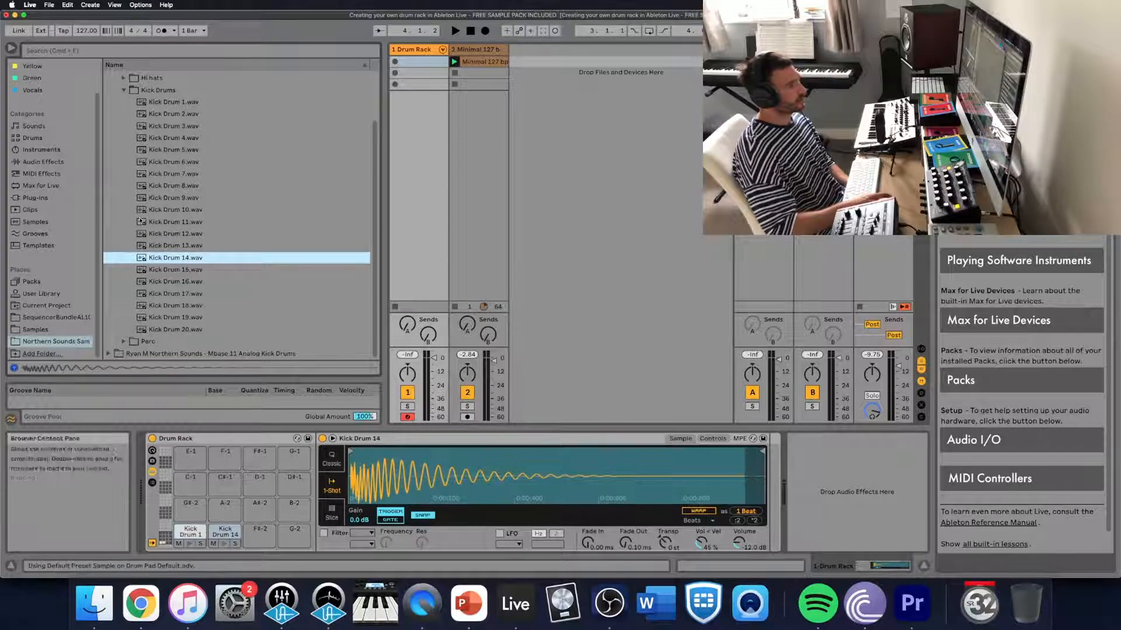
- Audition kicks in the Mbase 11 Analog Kick Drums pack and load Kick Drum 3 (Raw).wav onto the F#-2 pad
click(128, 90)
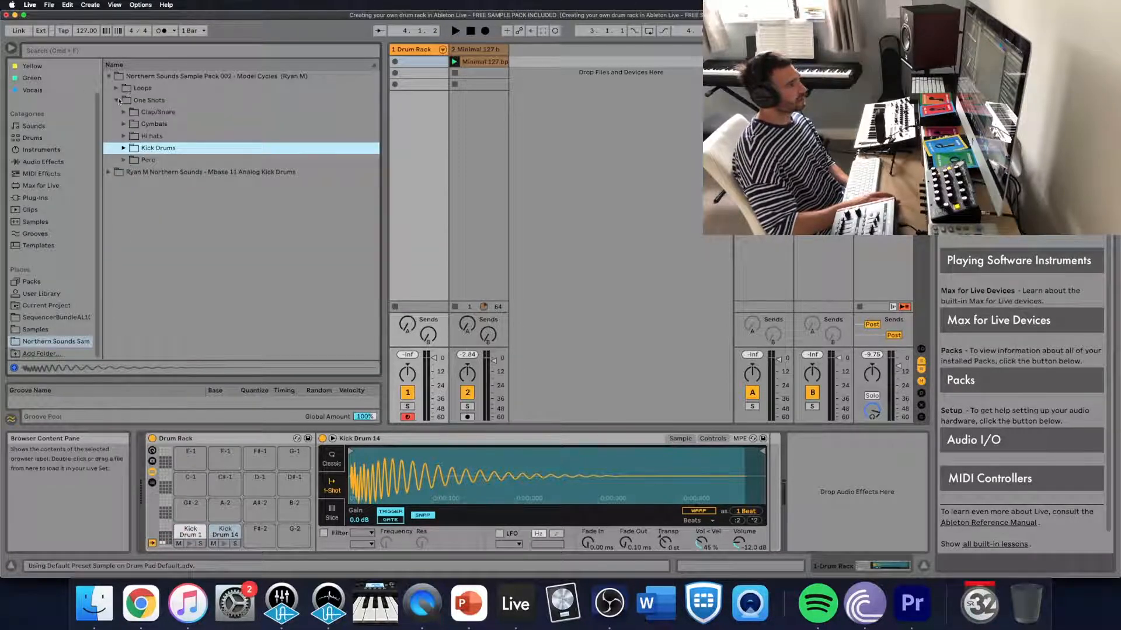
click(118, 100)
click(108, 113)
click(140, 101)
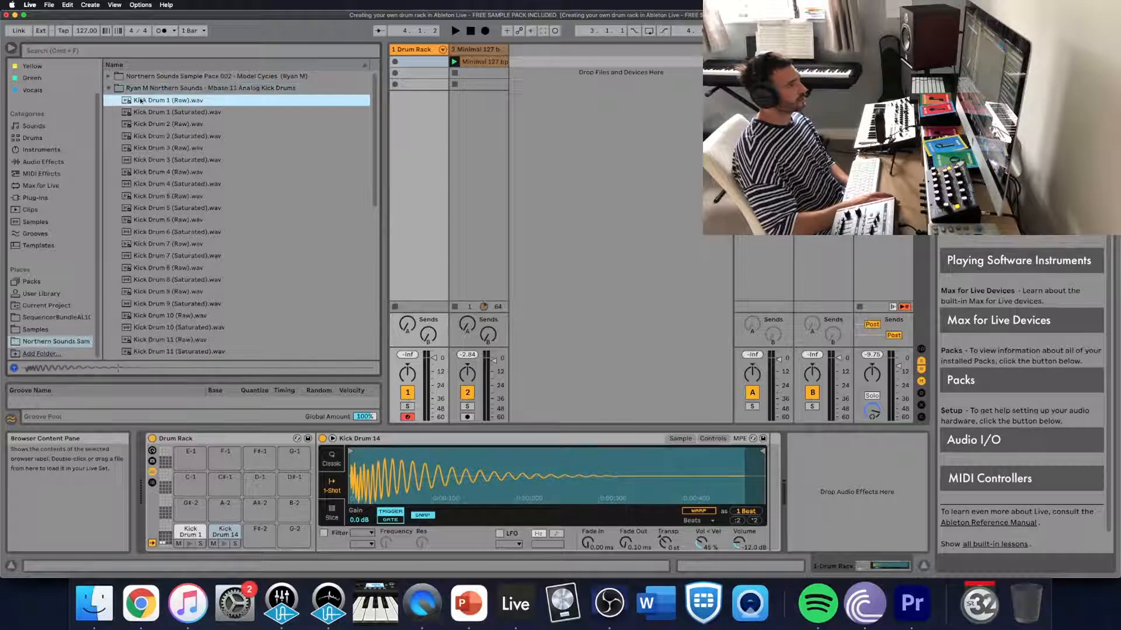
click(149, 112)
click(156, 137)
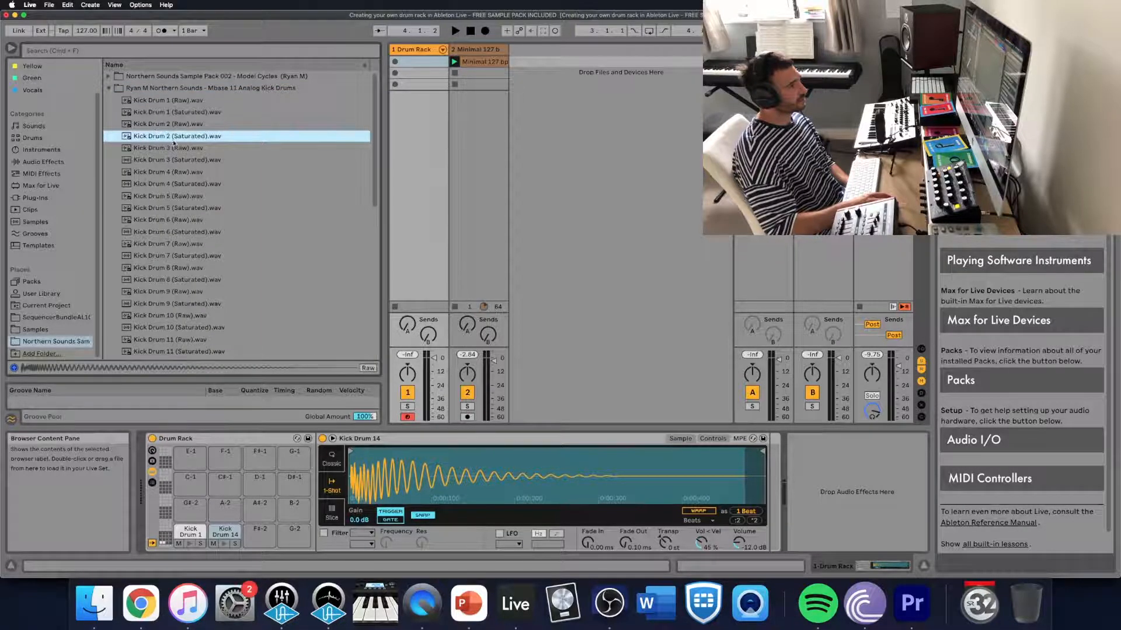
click(176, 148)
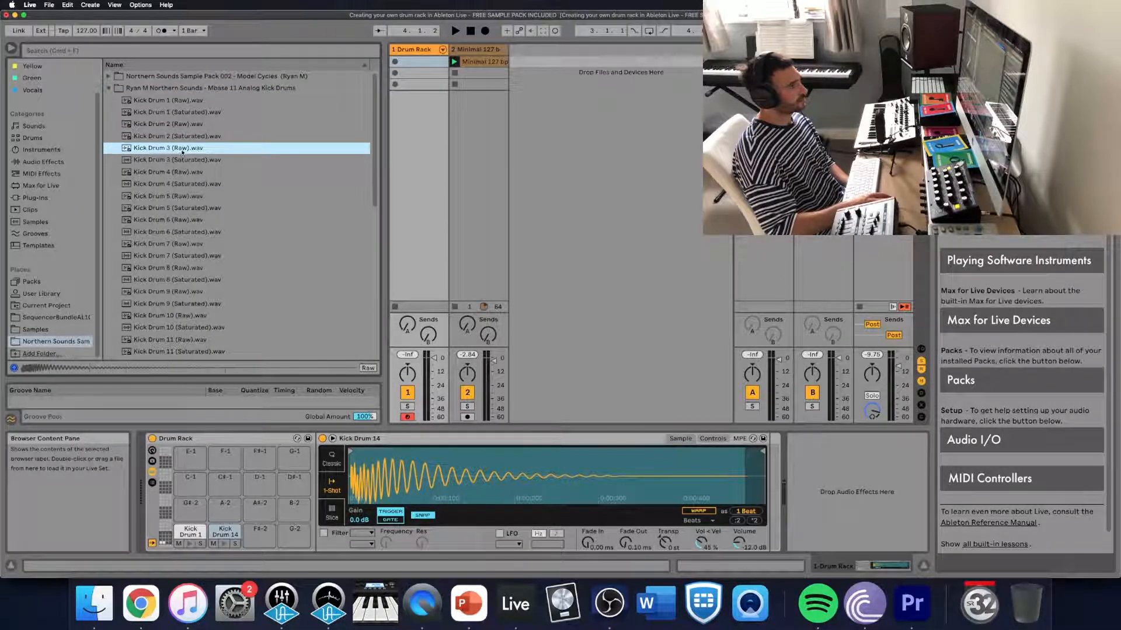
drag(182, 151, 259, 528)
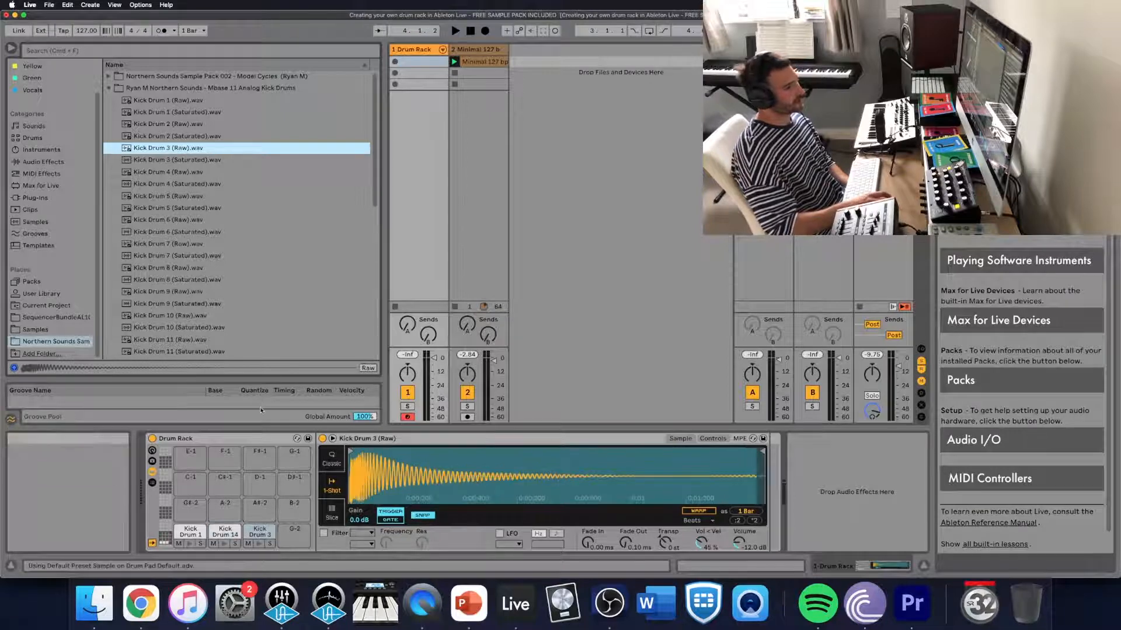
- Load Clap 1.wav from the Model Cycles pack's One Shots Clap/Snare folder onto the G-2 pad
click(109, 88)
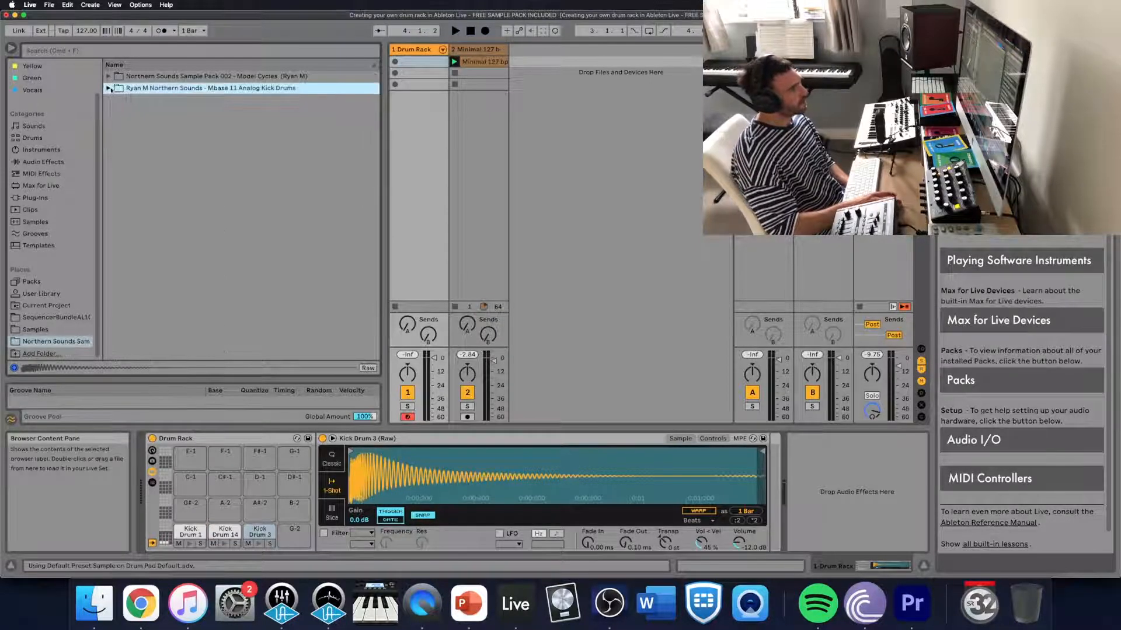
click(108, 76)
click(116, 100)
click(123, 111)
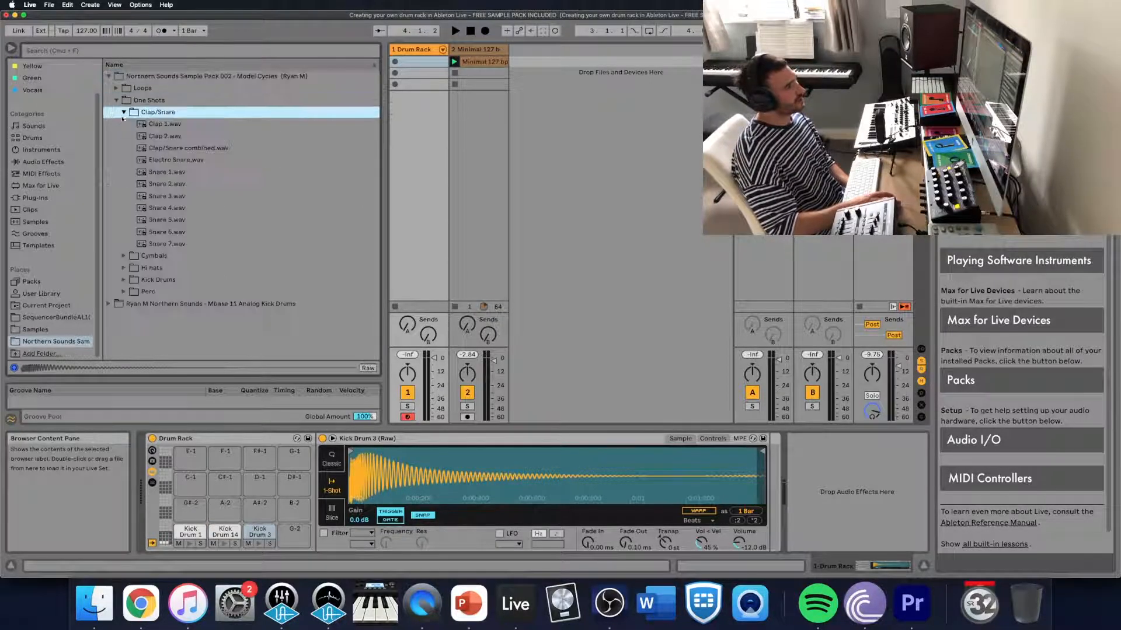
click(153, 125)
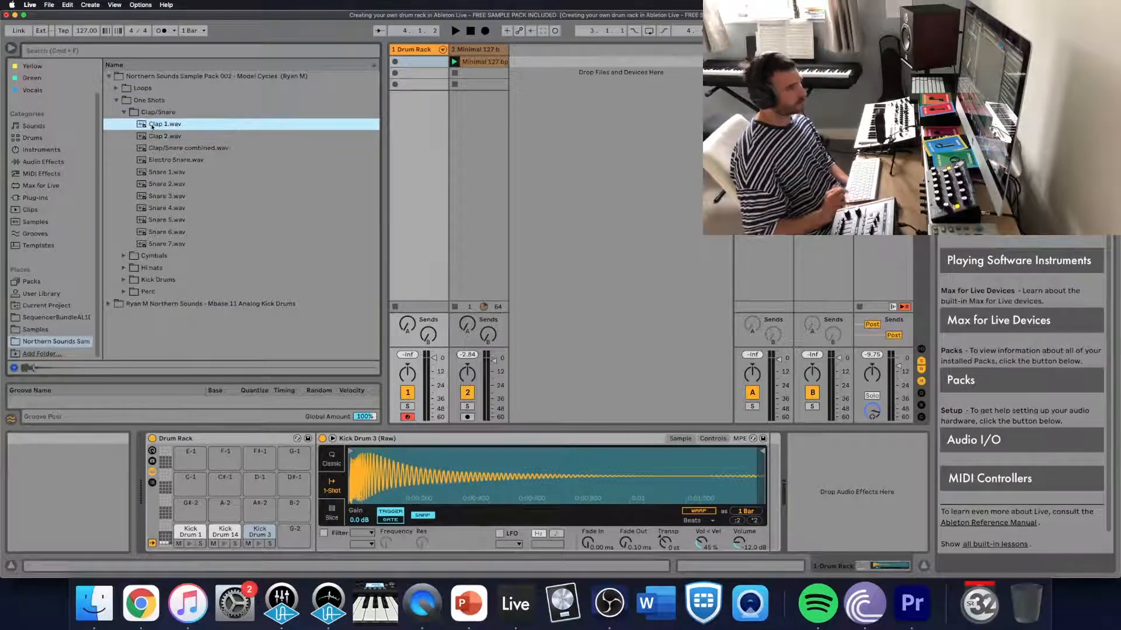
drag(152, 125, 294, 531)
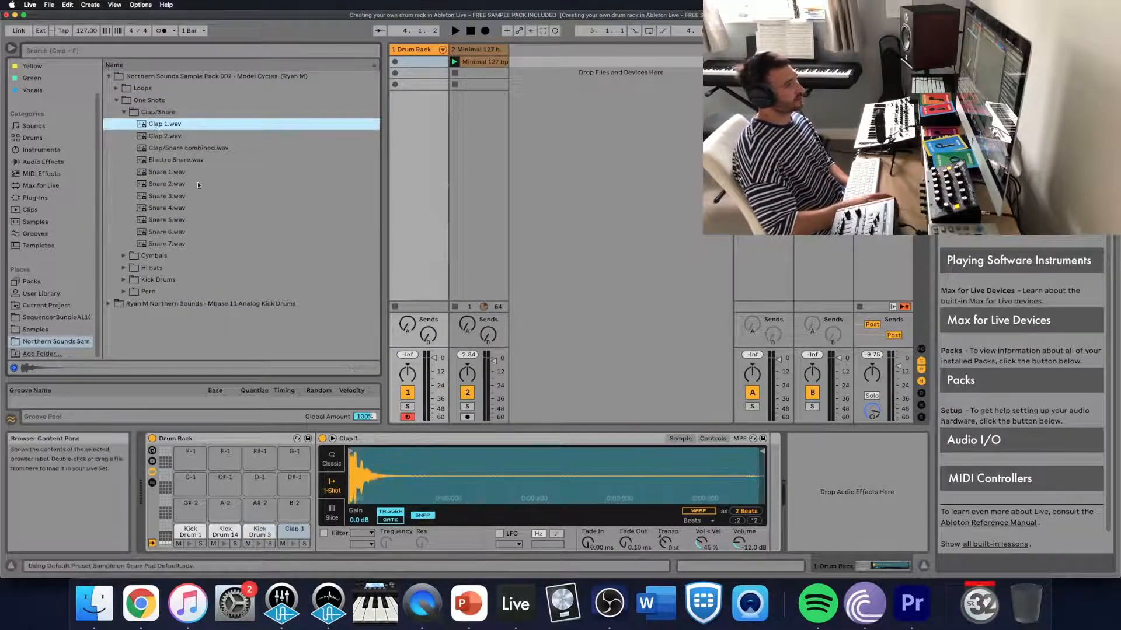
- Audition further claps and snares in the Clap/Snare folder and load Clap 2.wav onto the G#-2 pad
click(166, 137)
click(177, 159)
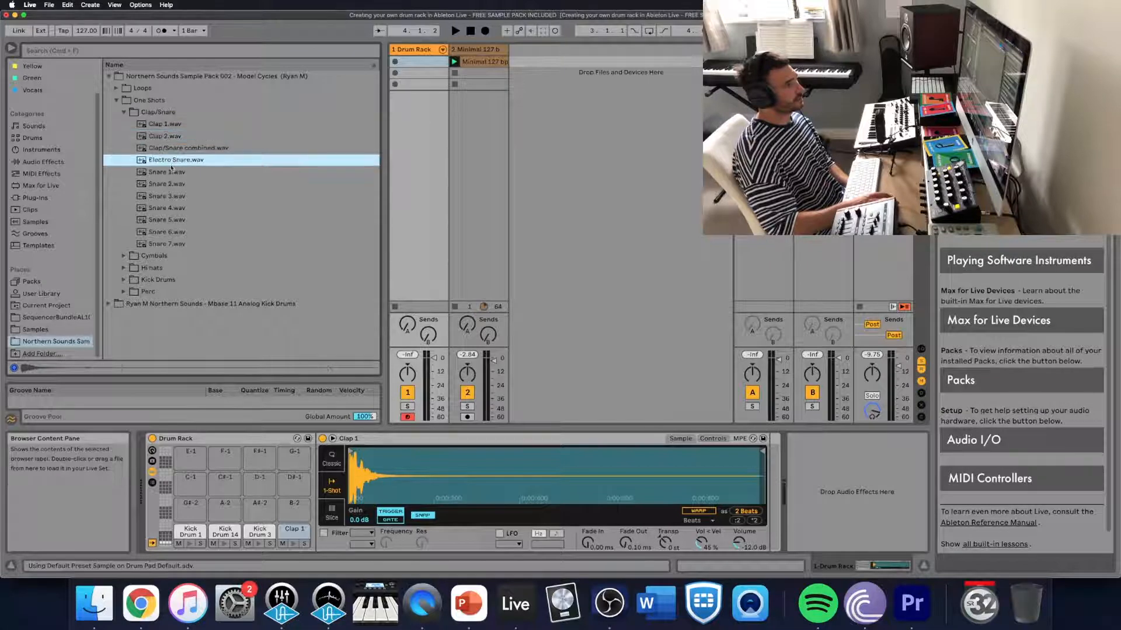
key(Down)
key(Down)
key(Down)
click(194, 138)
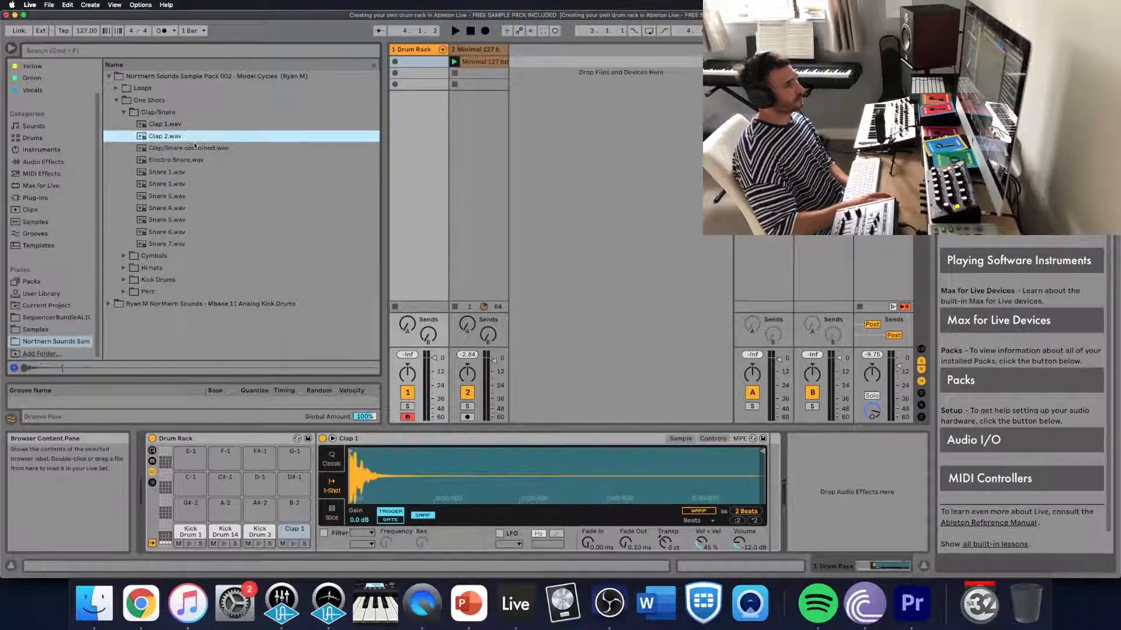
drag(179, 472, 190, 511)
- Load Snare 1.wav onto the A-2 pad and Snare 2.wav onto the A#-2 pad
click(175, 161)
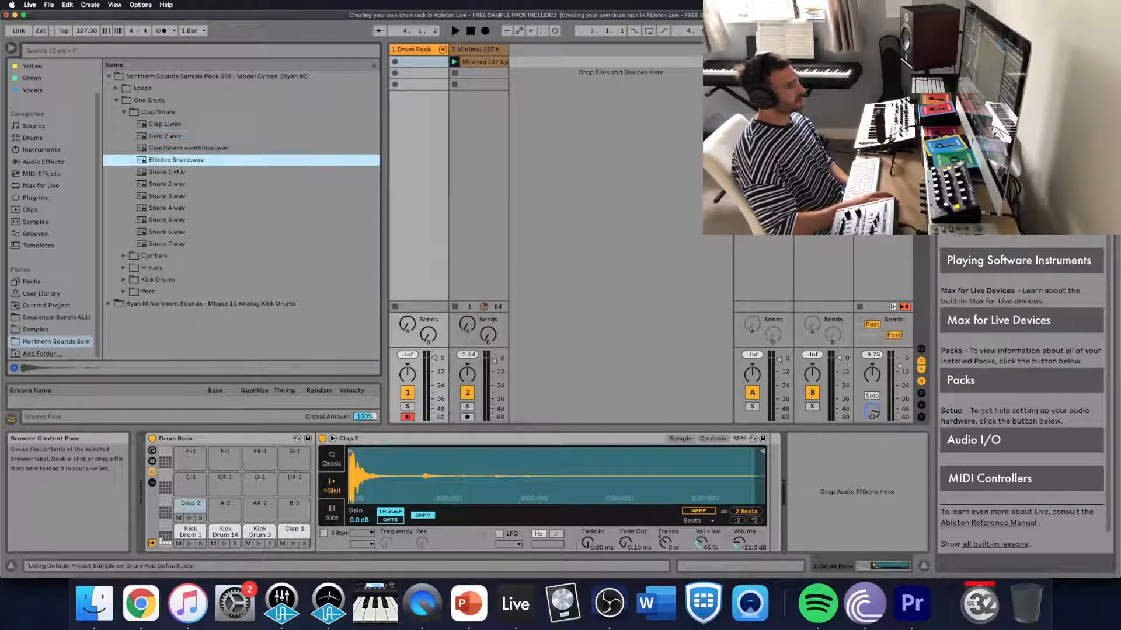
click(177, 171)
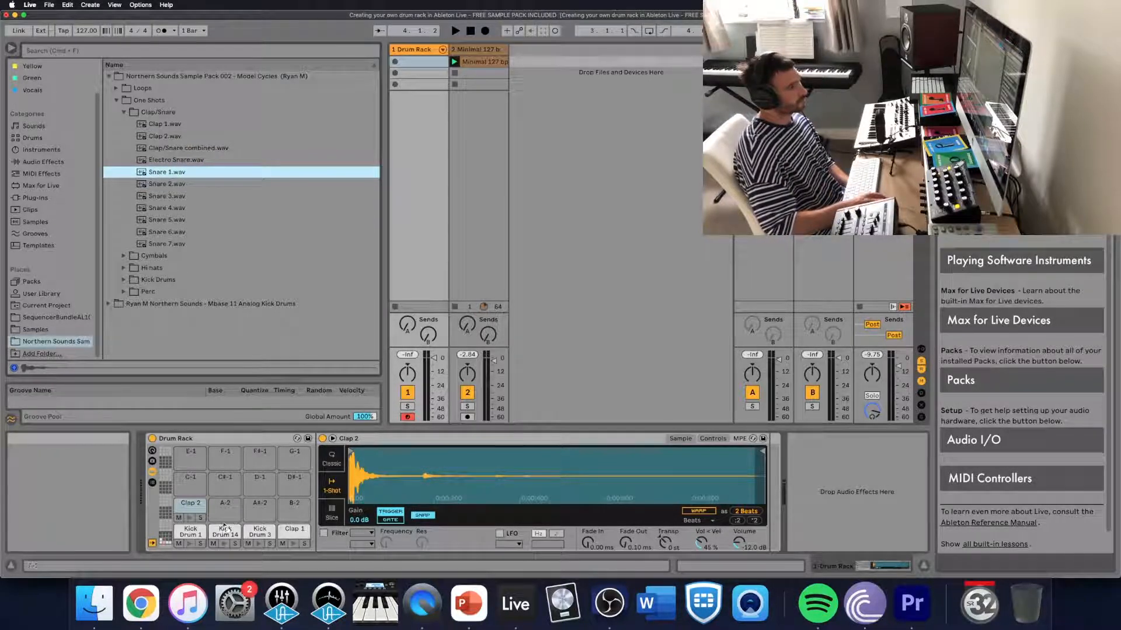
drag(229, 507, 228, 508)
drag(162, 184, 266, 509)
- Audition the remaining snares and replace the sample on the A#-2 pad with Snare 4.wav, keeping Kick Drum 3 on its pad
click(179, 196)
click(180, 207)
click(178, 219)
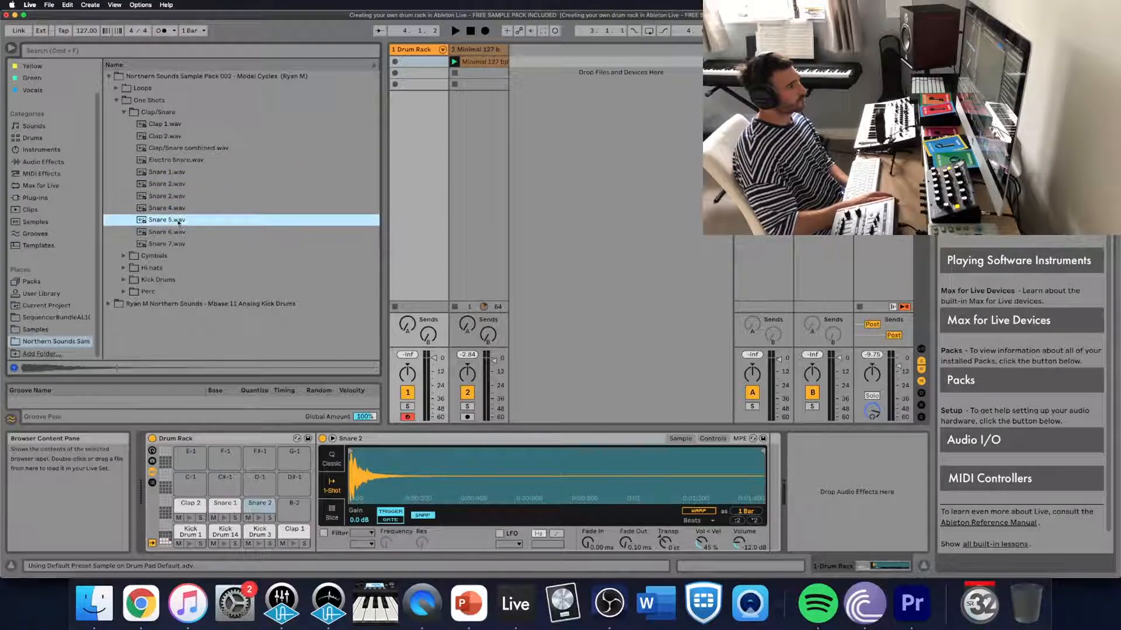
click(180, 230)
click(180, 216)
click(181, 209)
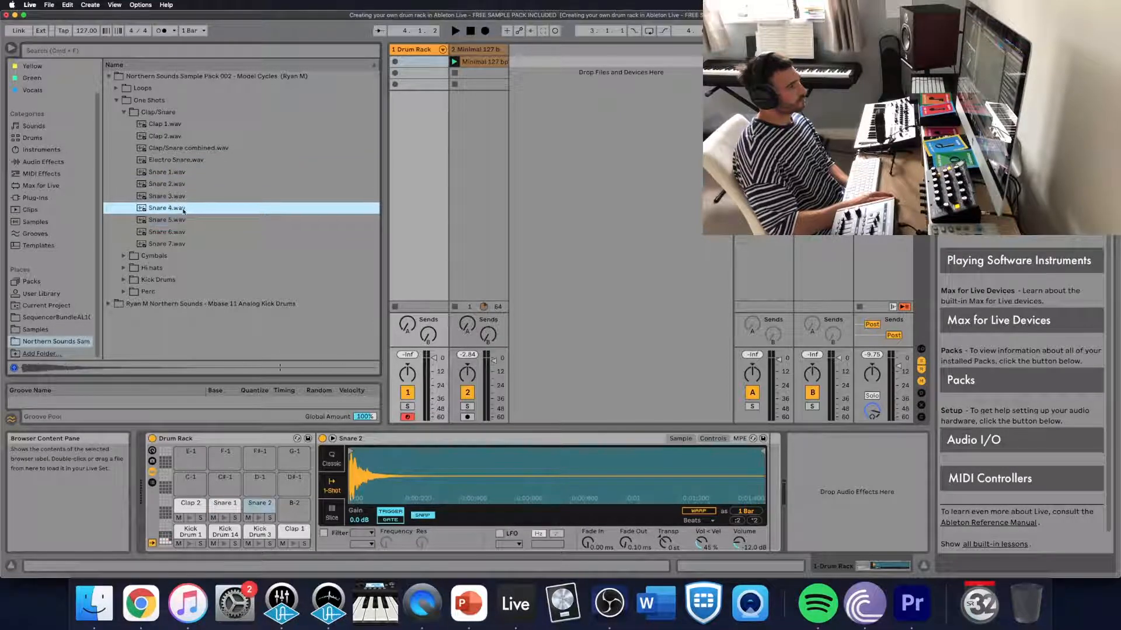
drag(182, 211, 260, 530)
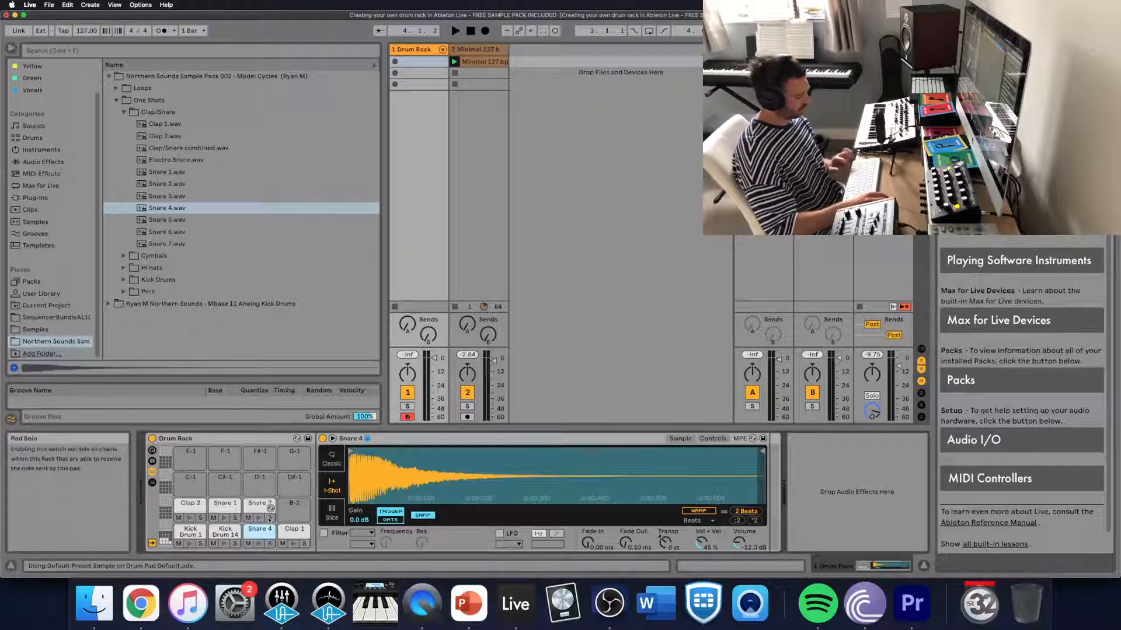
key(super+z)
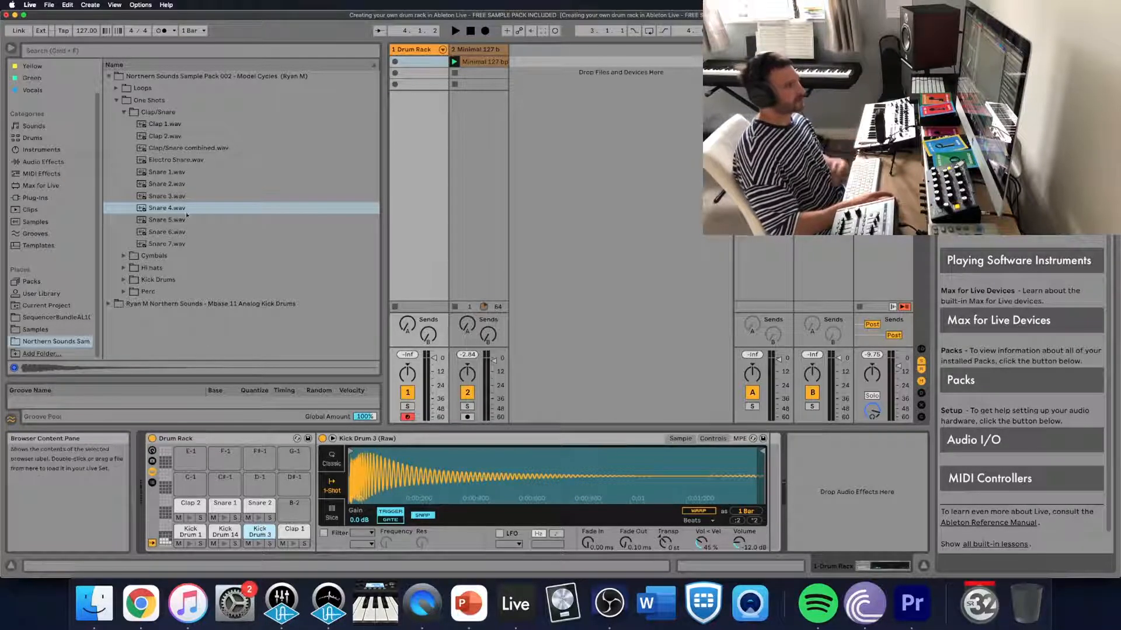
drag(167, 211, 263, 505)
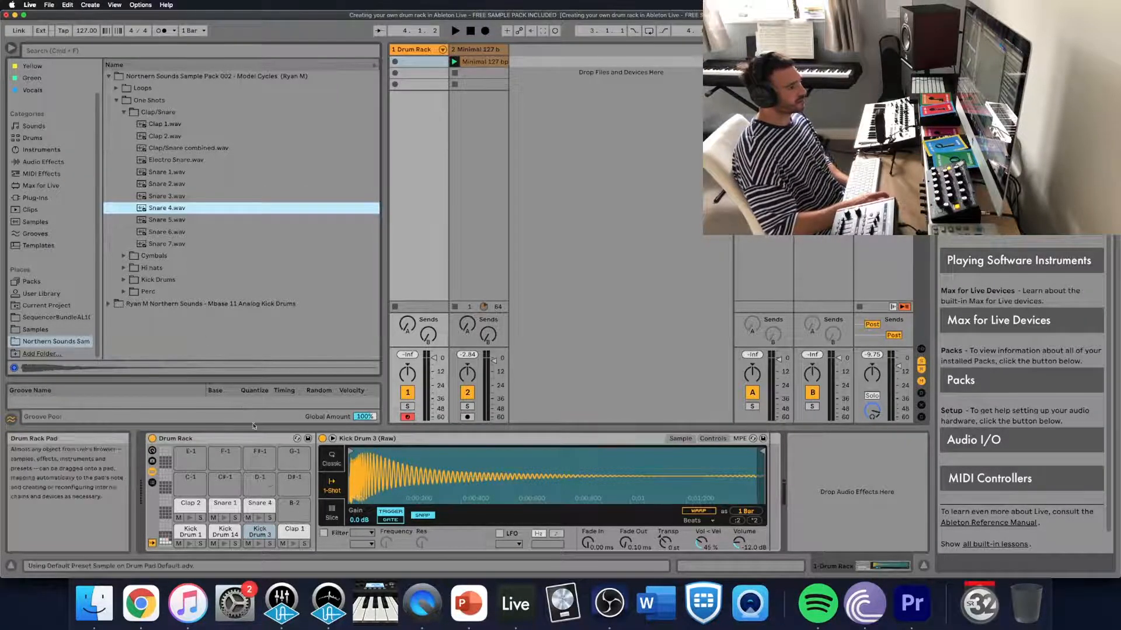
- Load Closed hh1.wav from the Model Cycles pack's Hi hats folder onto the B-2 pad
click(123, 112)
click(125, 137)
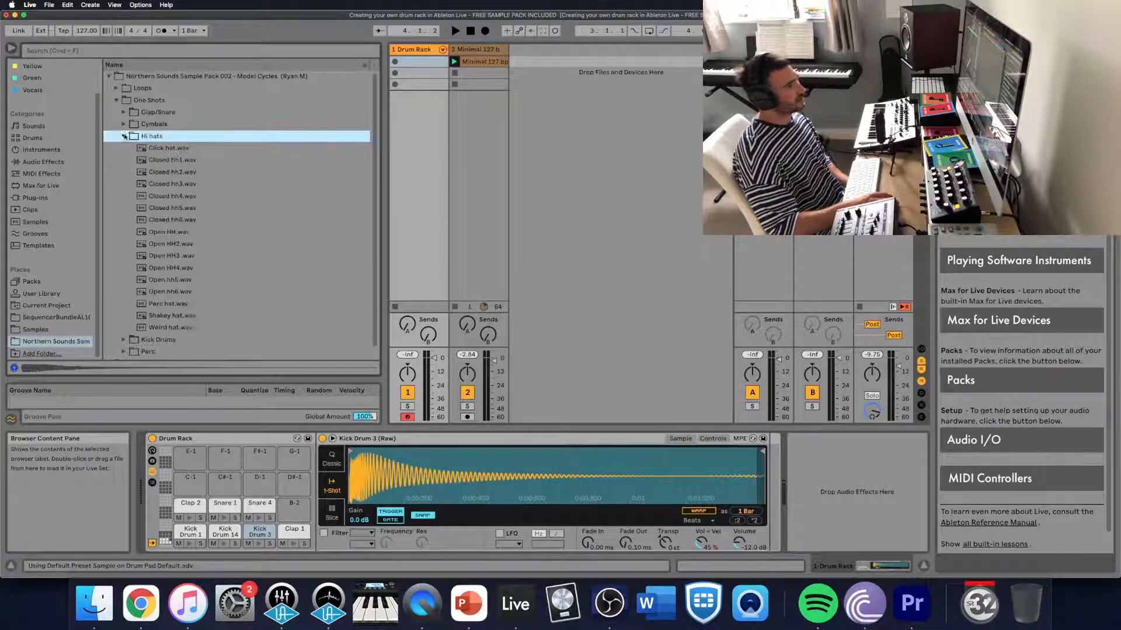
key(Down)
key(Down)
click(180, 170)
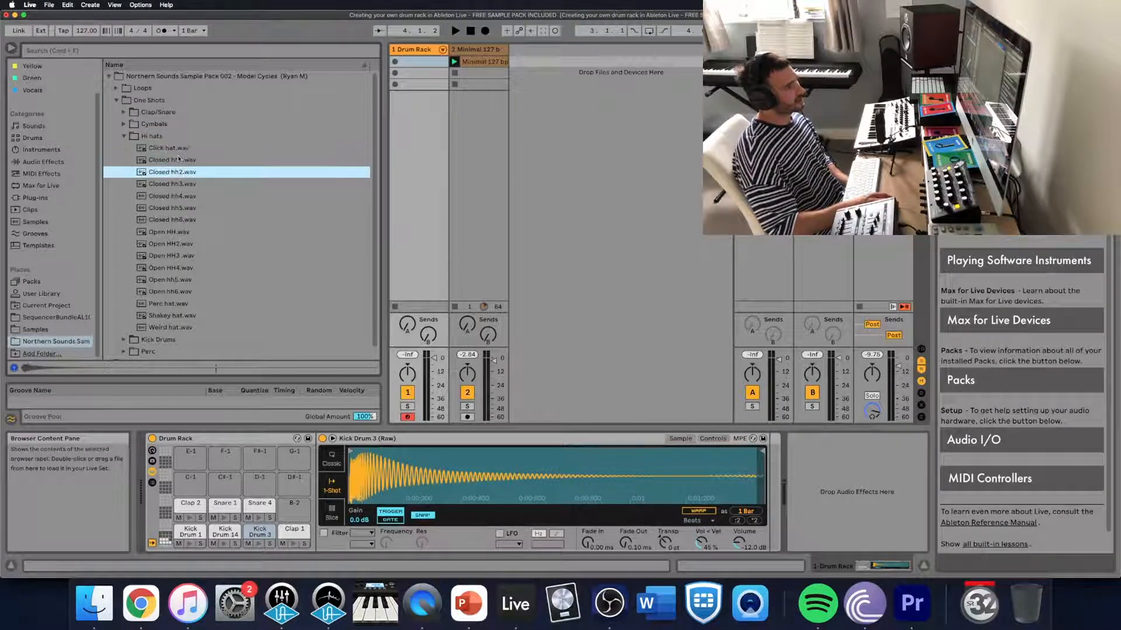
click(173, 163)
drag(173, 173, 296, 507)
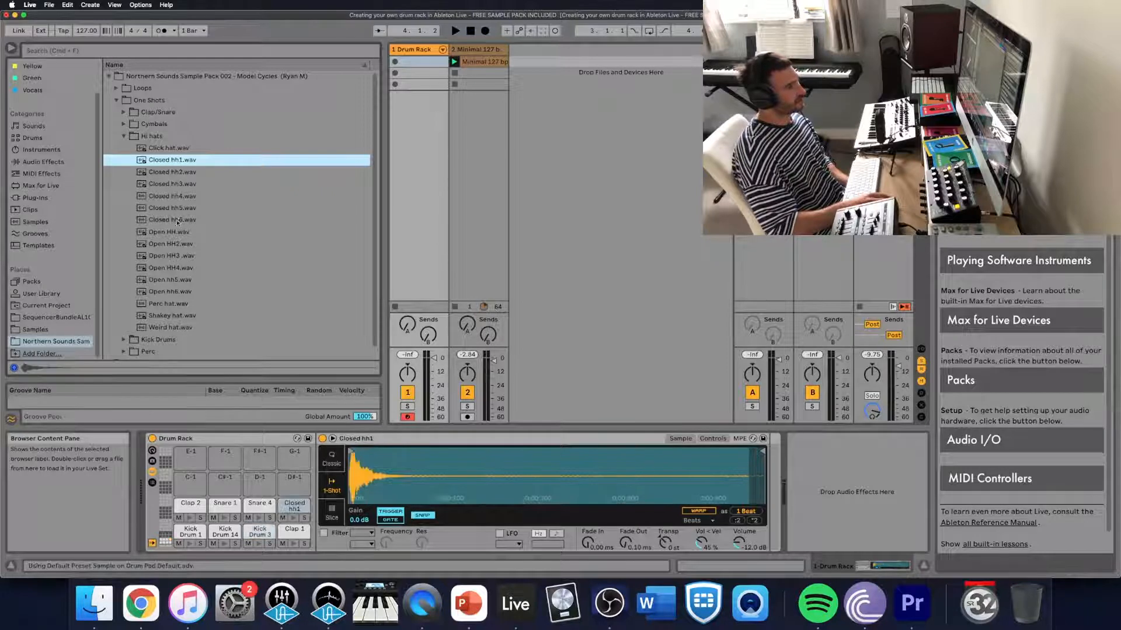
- Audition the other hats in the Hi hats folder and load Shakey hat.wav onto the C-1 pad
click(179, 183)
click(174, 171)
key(Down)
key(Down)
key(Down)
key(Down)
key(Down)
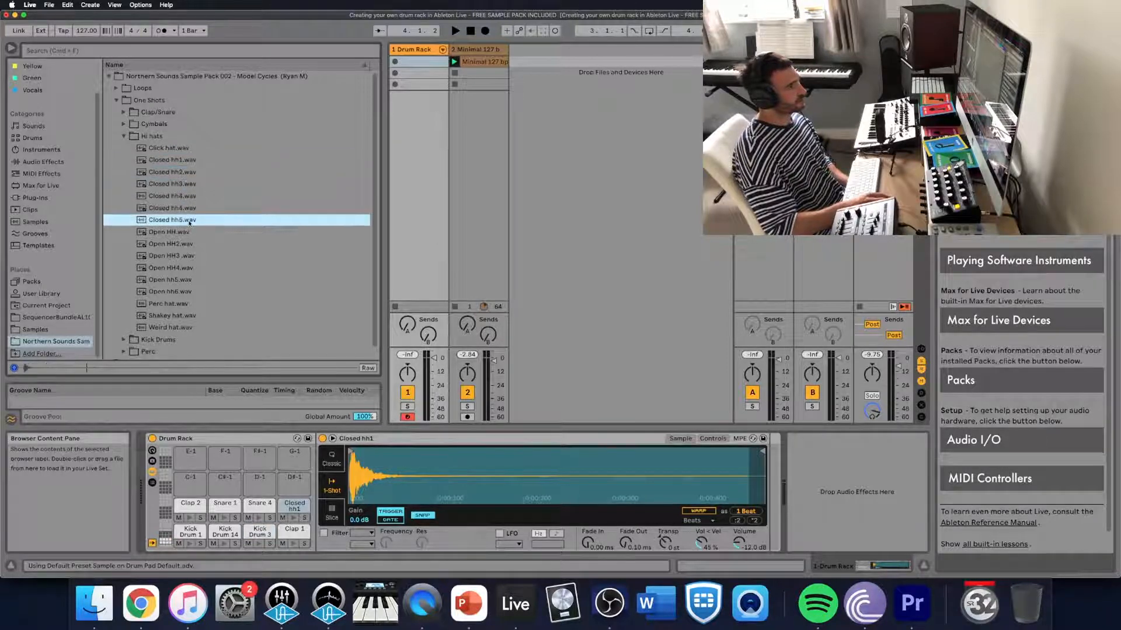
click(195, 174)
click(192, 184)
click(193, 149)
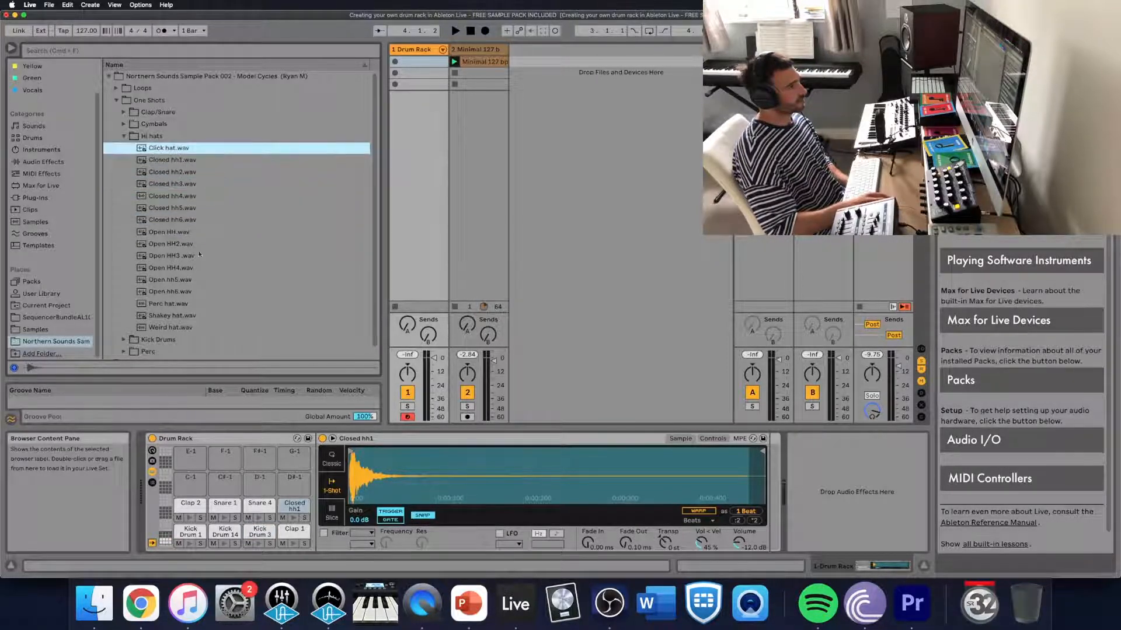
click(205, 315)
drag(175, 318, 190, 481)
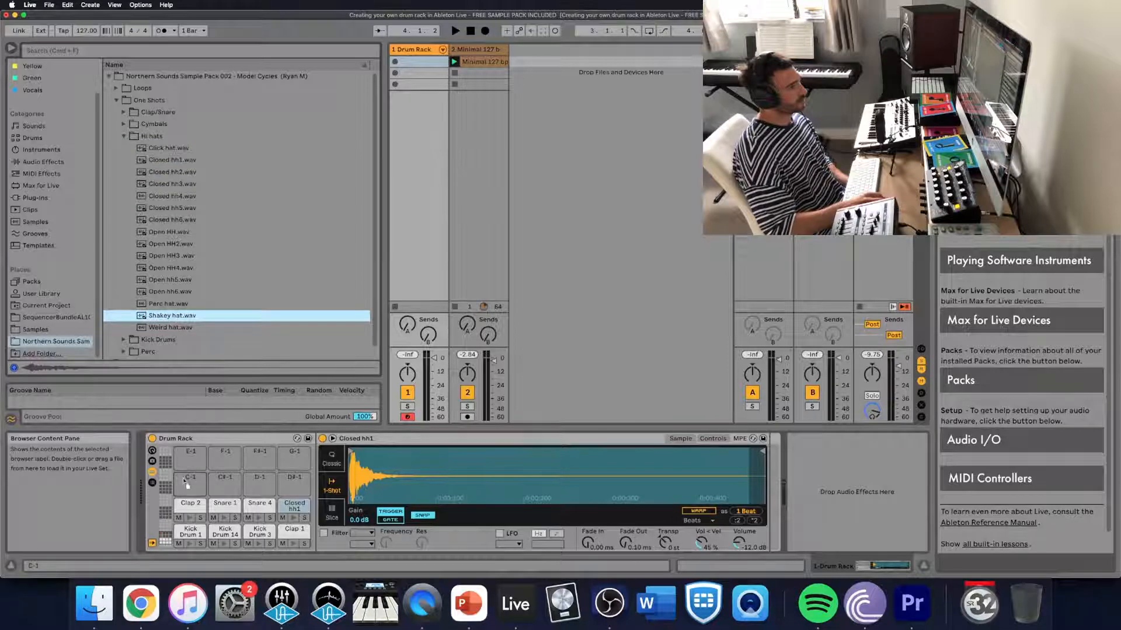
- Compare the open hi-hat samples and load Open hh5.wav onto the C#-1 pad
click(184, 280)
click(184, 257)
click(188, 282)
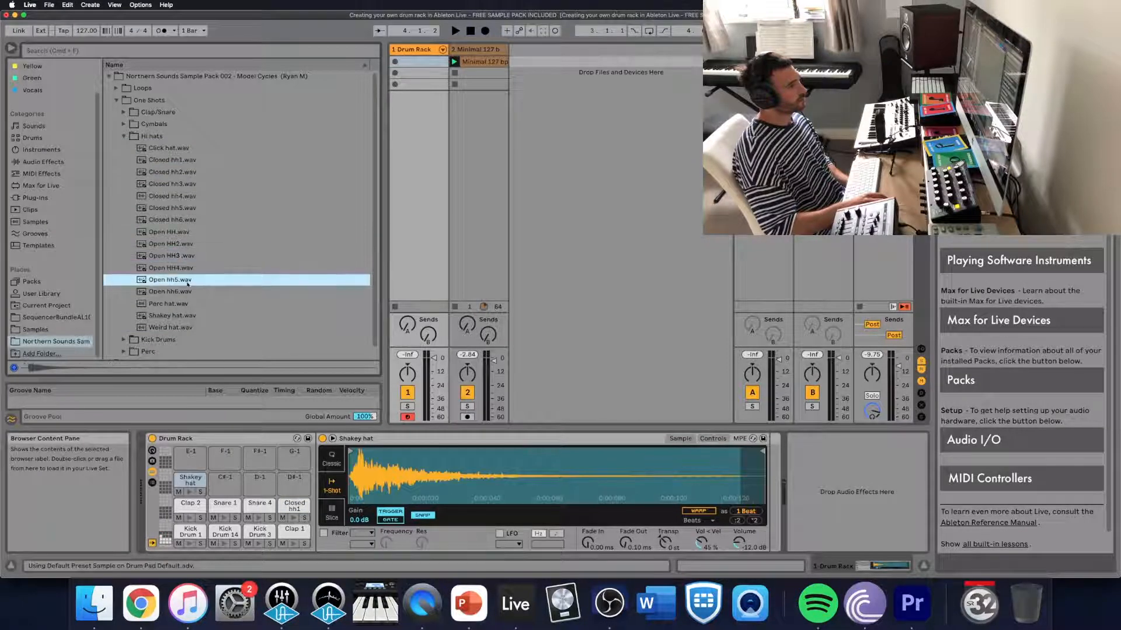
drag(170, 279, 224, 476)
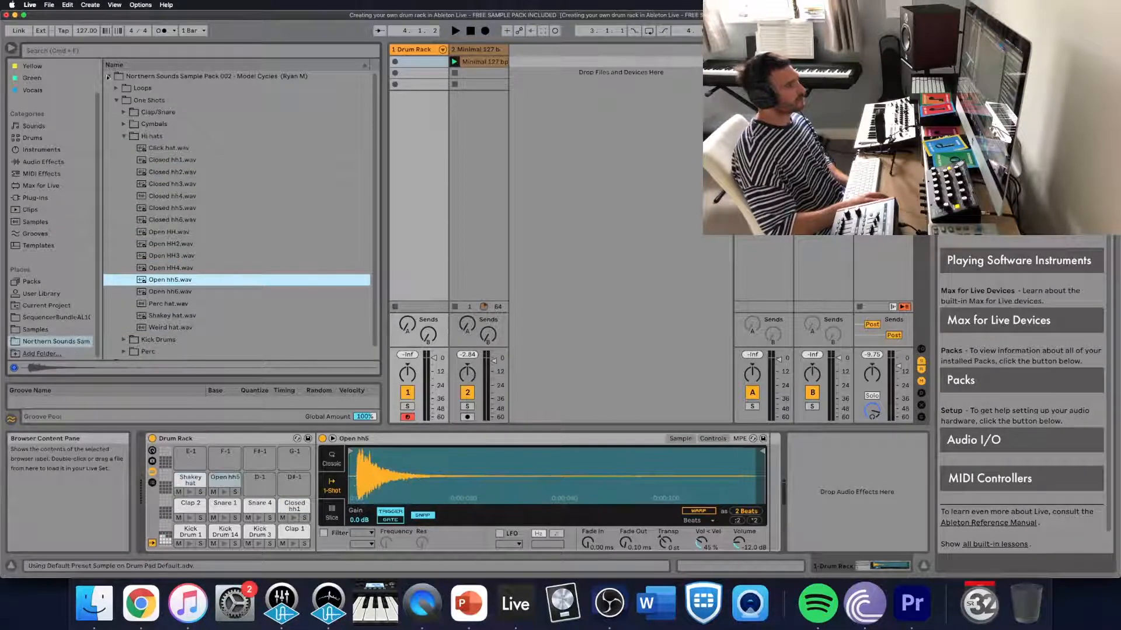
- Audition the one-shots in the Model Cycles pack's Cymbals folder and load Cy 1.wav onto the D-1 pad
click(123, 138)
click(123, 124)
click(165, 137)
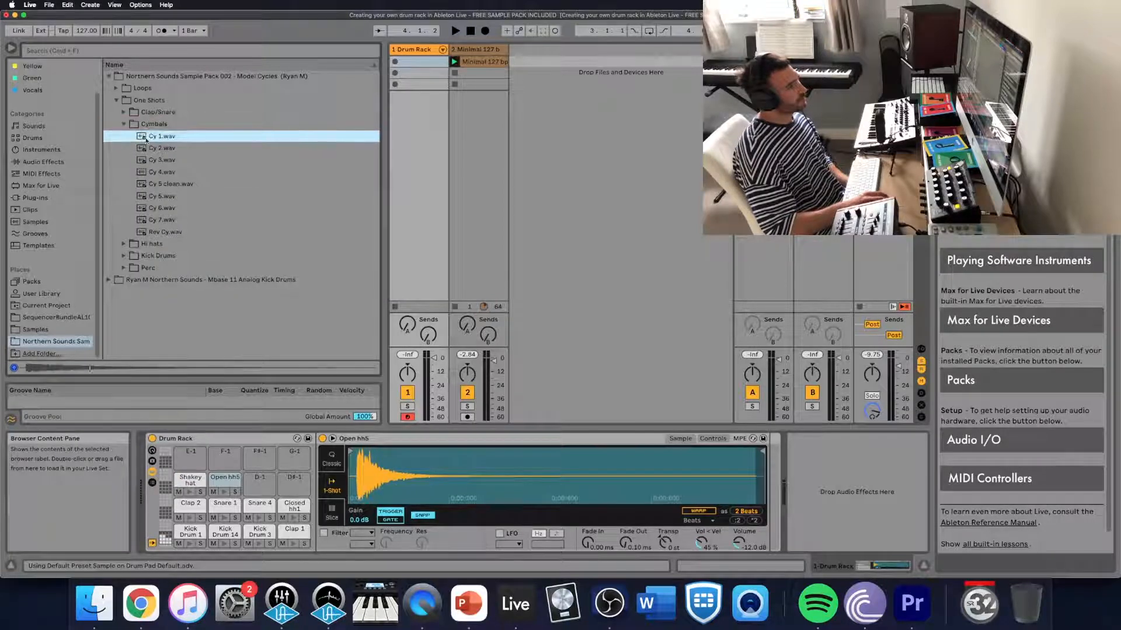
click(166, 148)
click(167, 160)
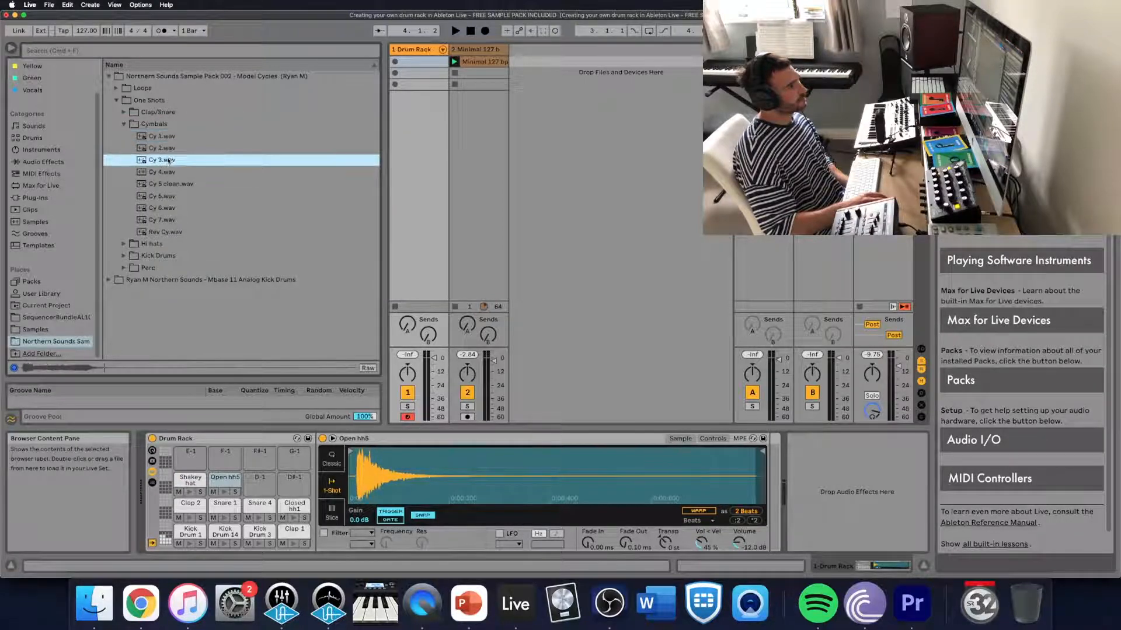
click(168, 173)
click(175, 197)
click(173, 185)
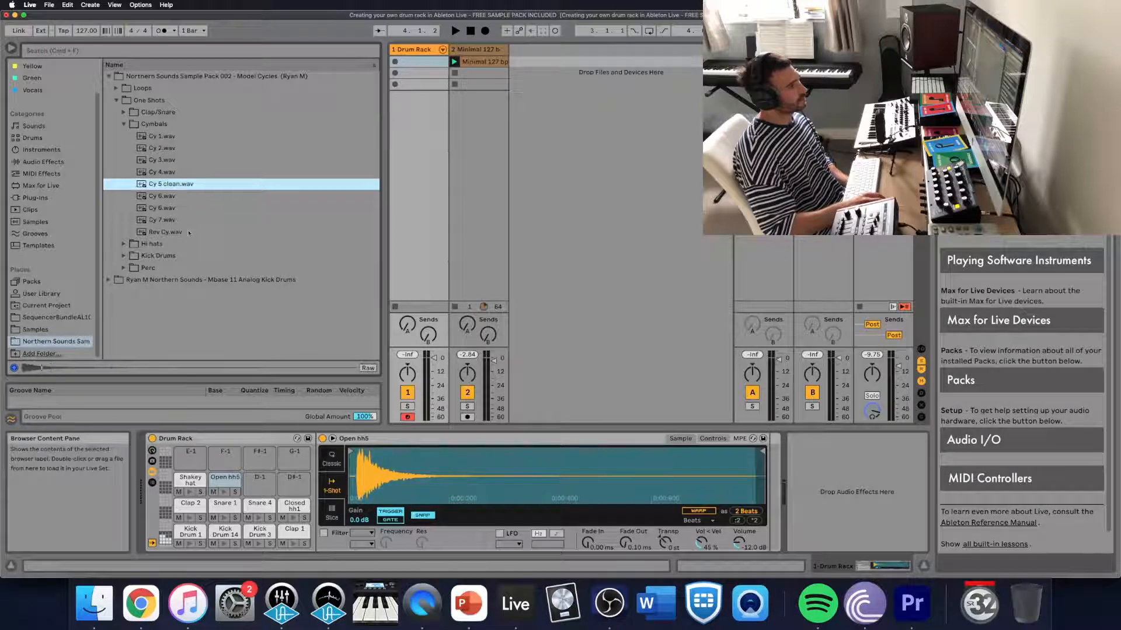
click(187, 229)
drag(170, 138, 260, 481)
click(124, 123)
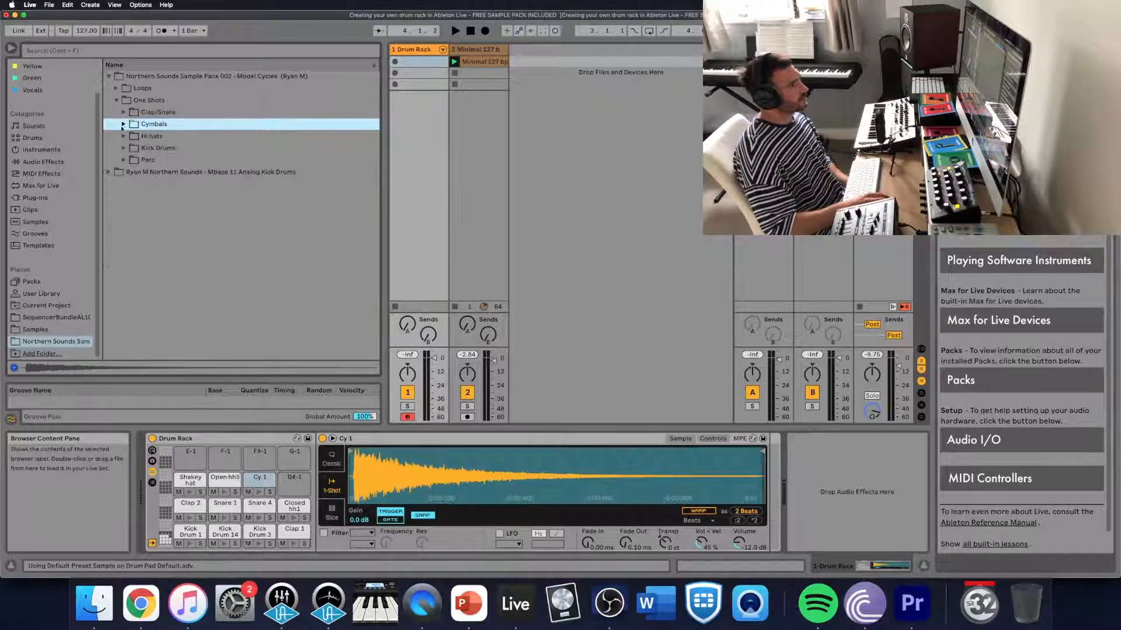
- Audition the first samples in the Perc folder and load Clangy tom.wav onto the D#-1 pad
click(124, 160)
click(161, 172)
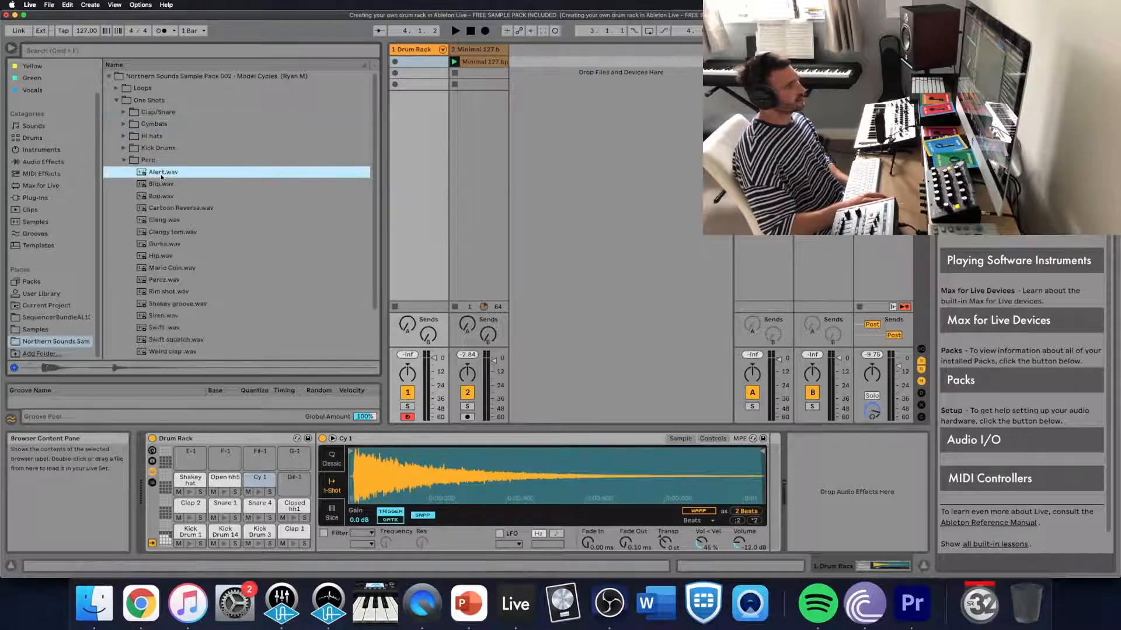
key(Down)
key(Down)
key(Down)
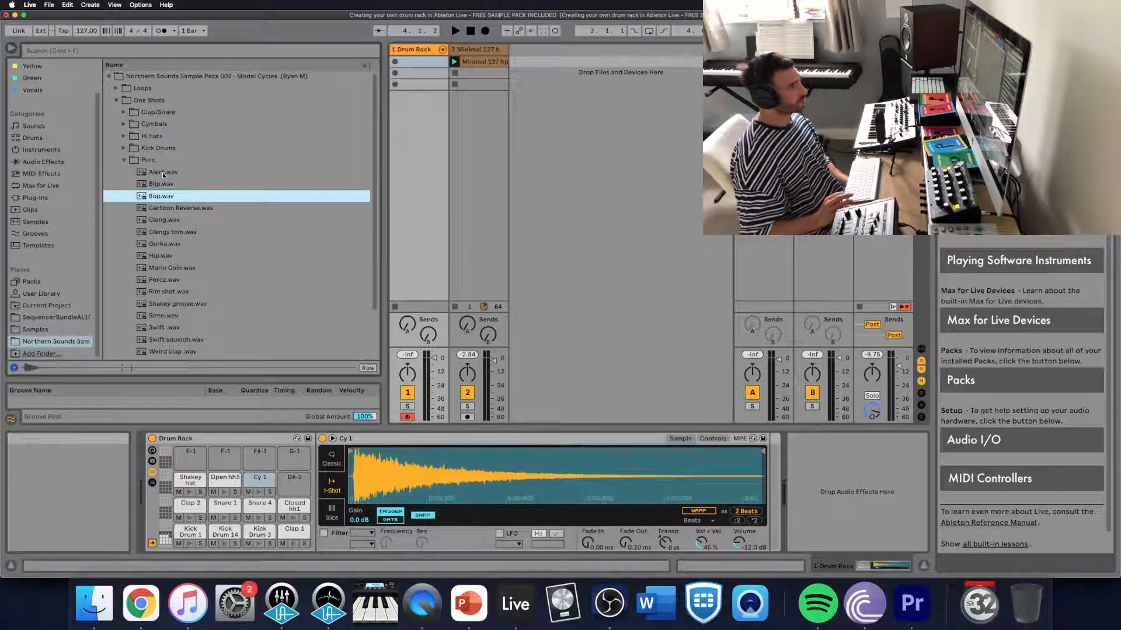
key(Down)
key(Down)
key(Down)
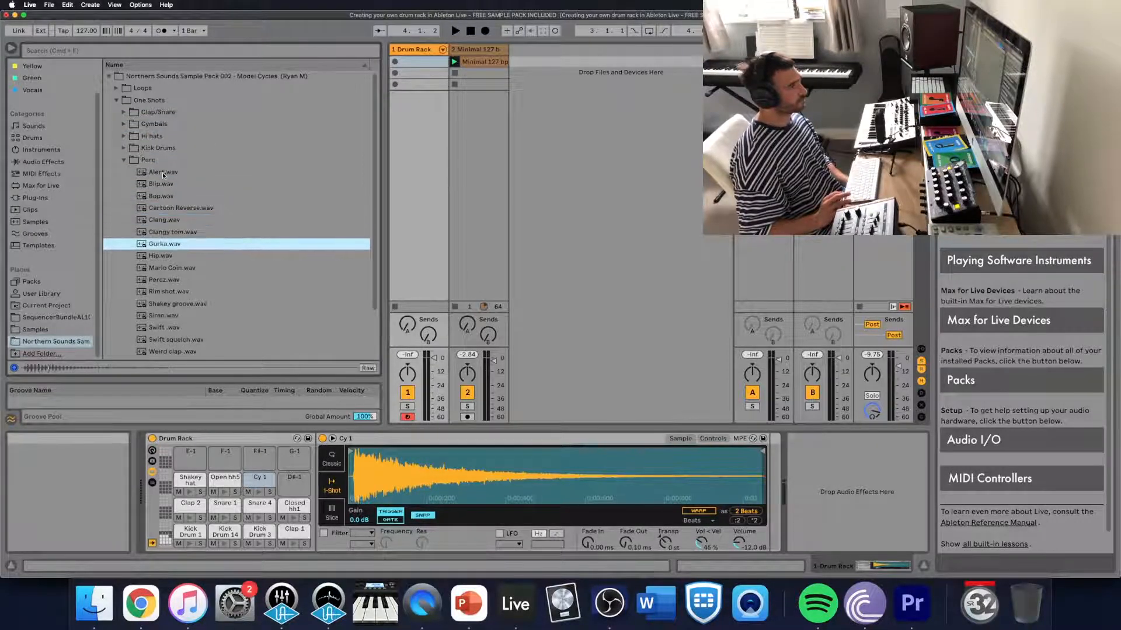
key(Up)
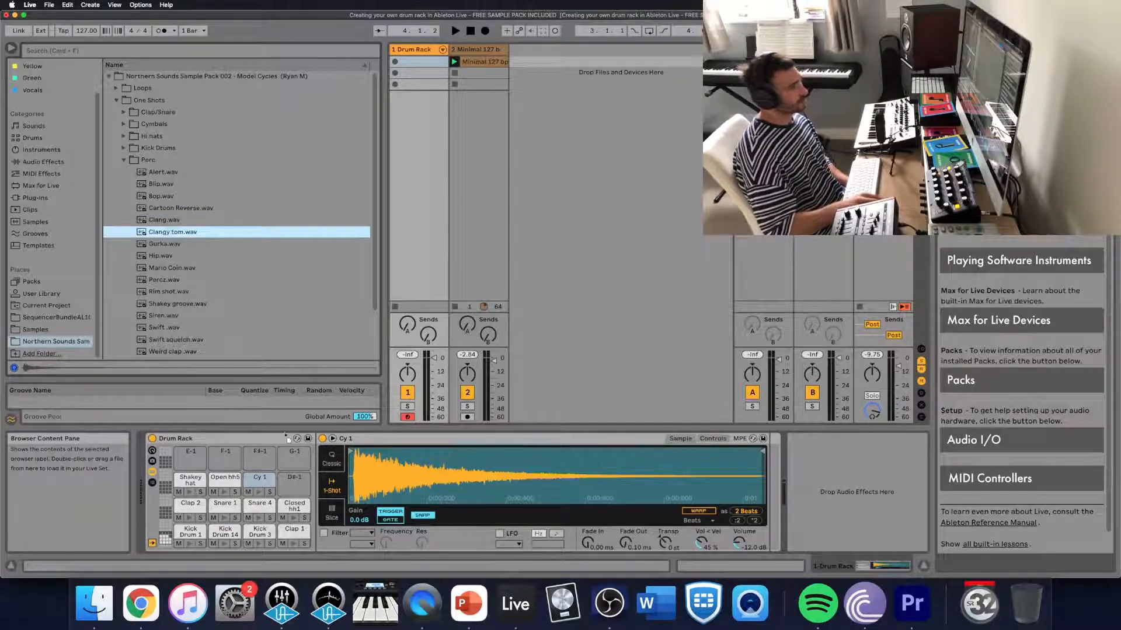
drag(260, 432, 295, 482)
- Load Mario Coin.wav, Percz.wav and Rim shot.wav from the Perc folder onto the E-1, F-1 and F#-1 pads respectively
click(181, 268)
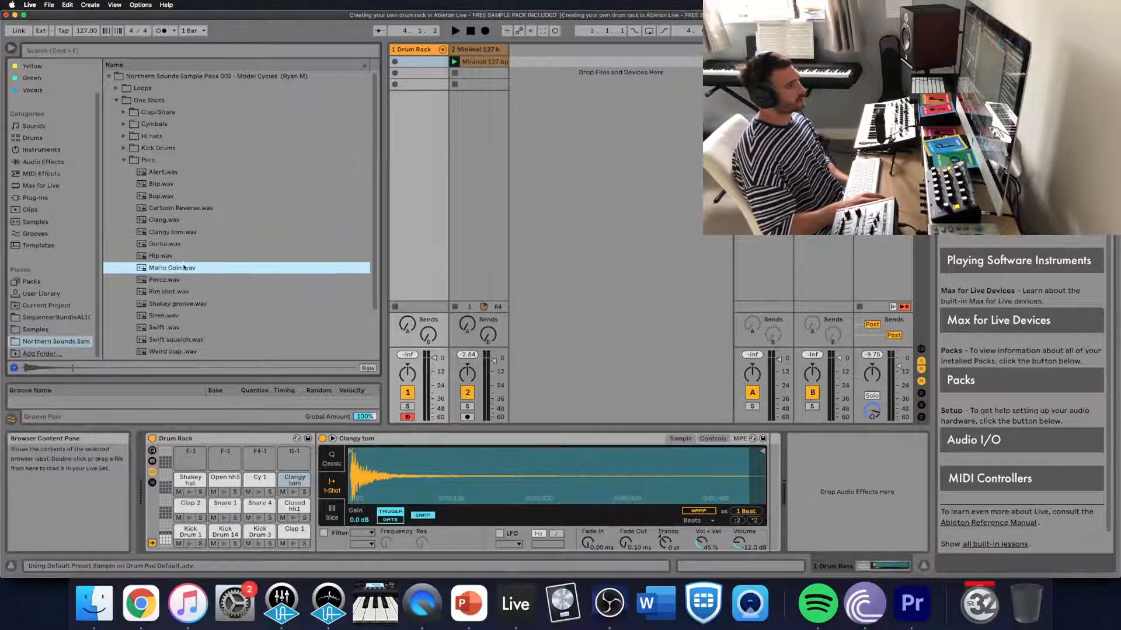
drag(195, 464, 194, 462)
click(171, 281)
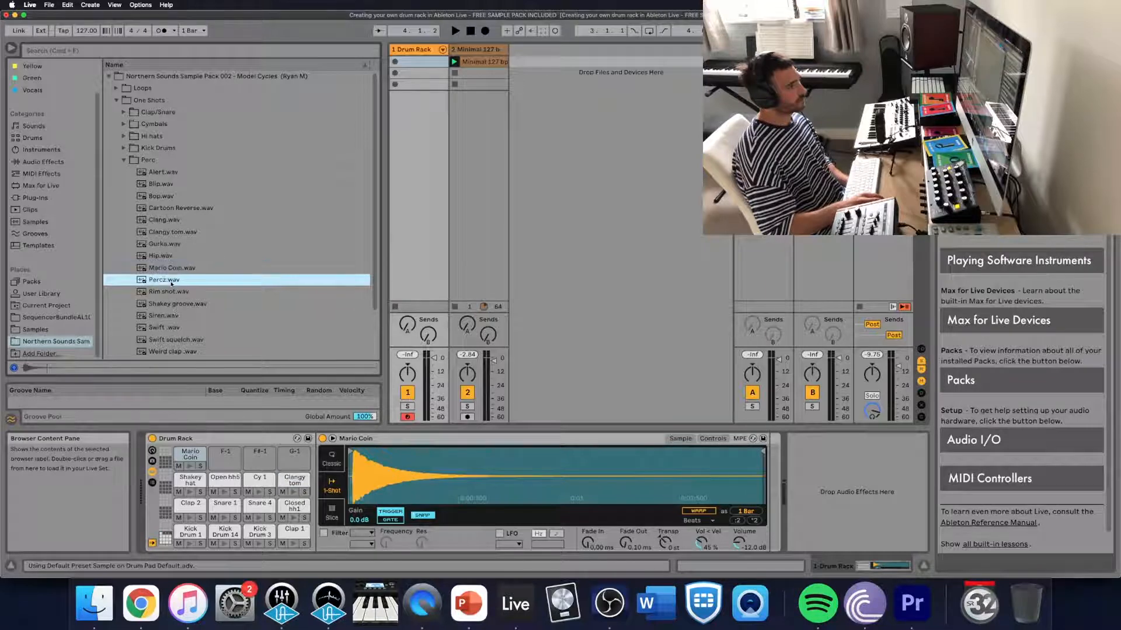
drag(171, 282, 225, 459)
click(177, 292)
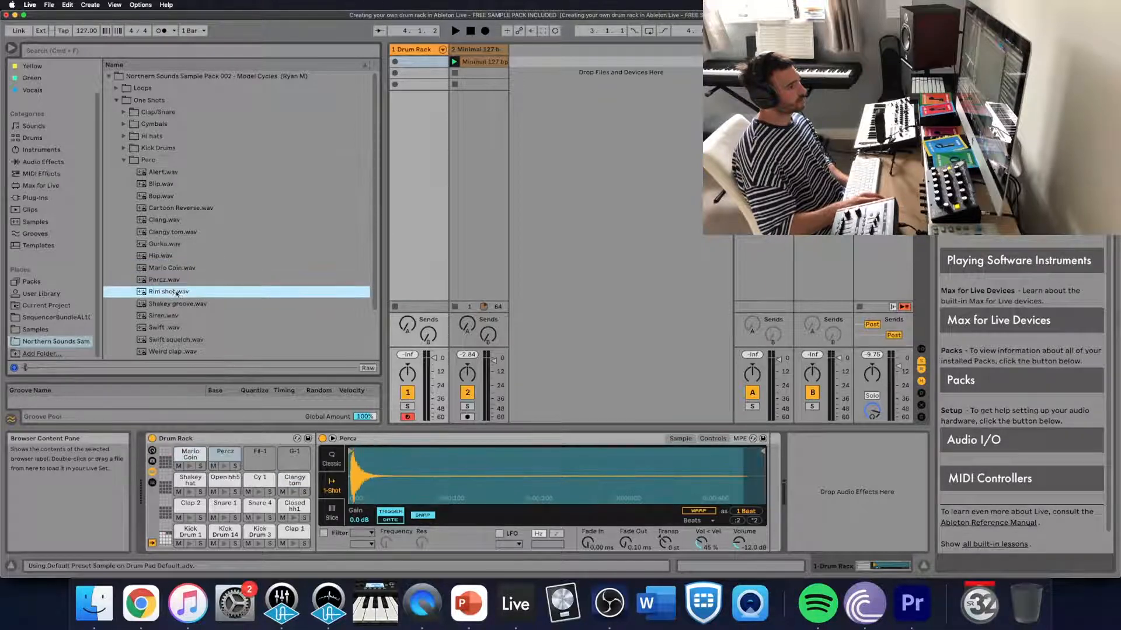
drag(180, 297, 260, 456)
- Audition the remaining Perc samples and load Swift squelch.wav onto the G-1 pad
click(183, 305)
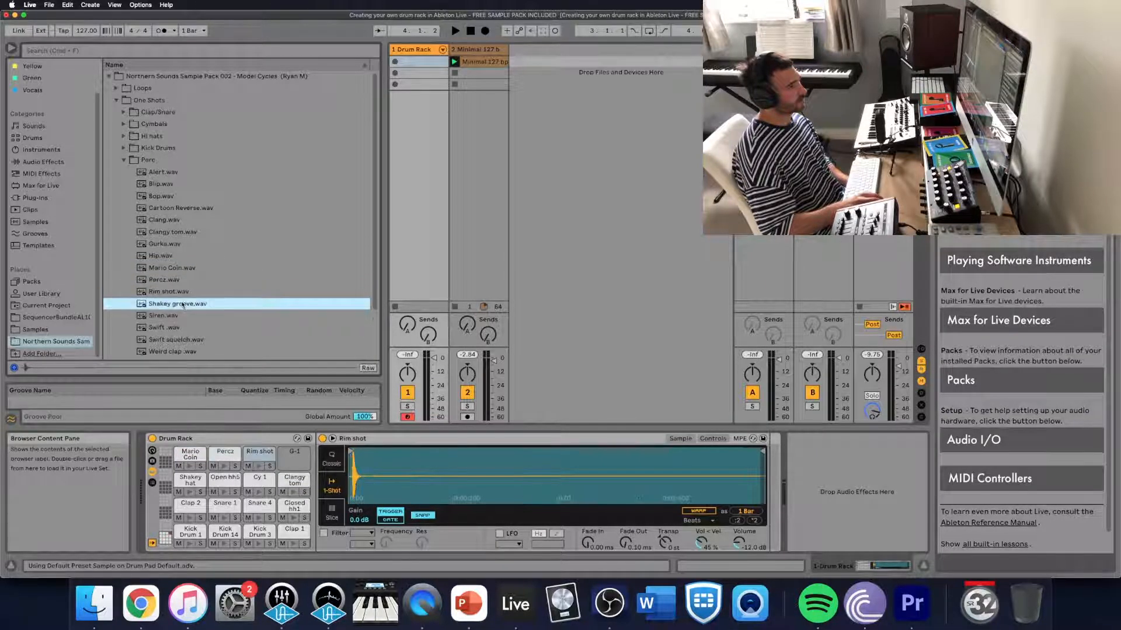
key(Down)
key(Down)
key(Down)
key(Down)
key(Down)
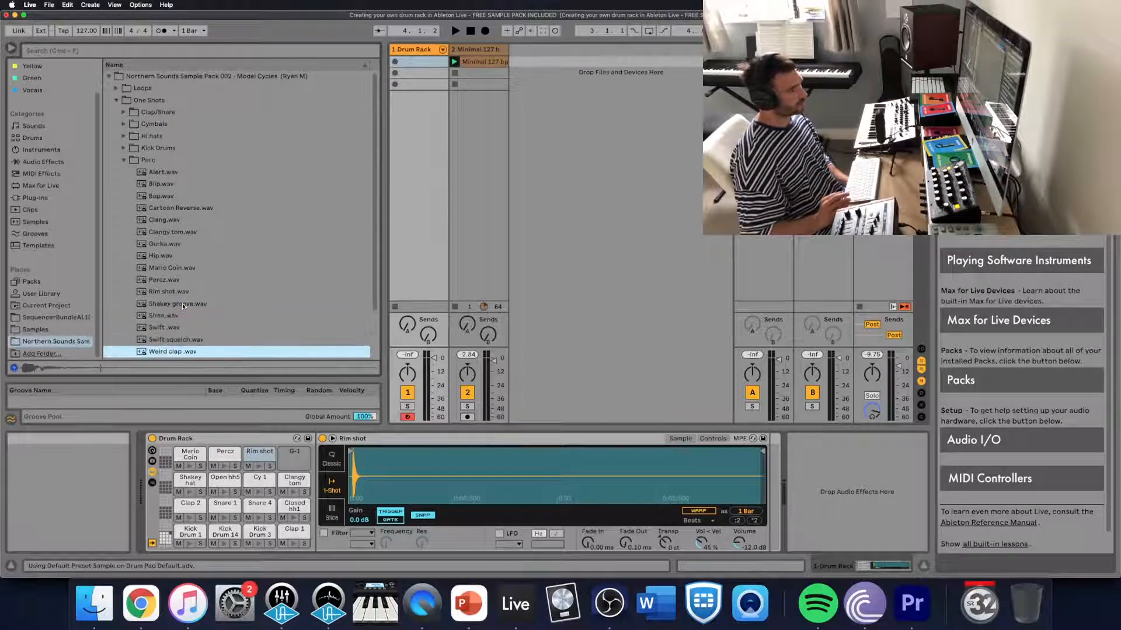
key(Down)
key(Down)
key(Down)
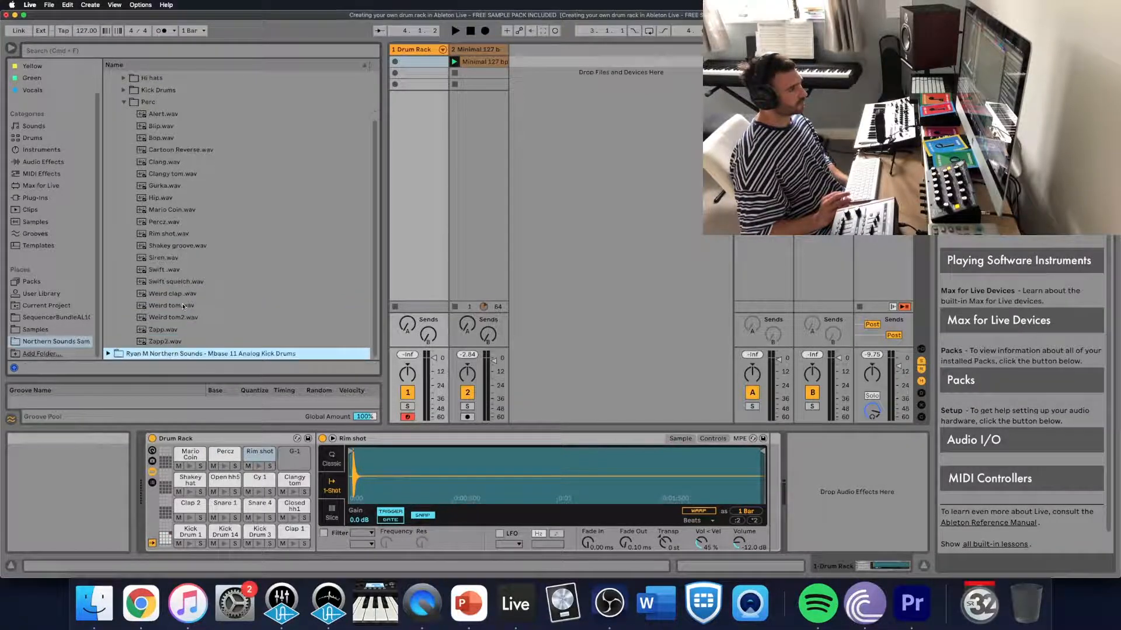
key(Up)
key(Up)
key(Up)
key(Up)
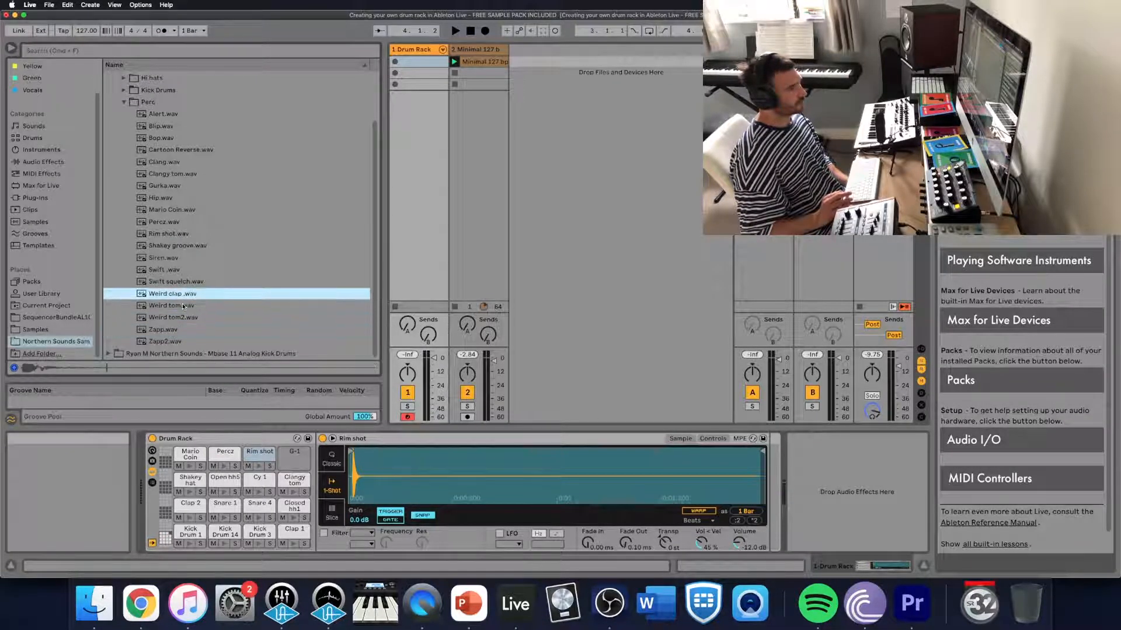
key(Down)
key(Down)
key(Up)
key(Up)
key(Up)
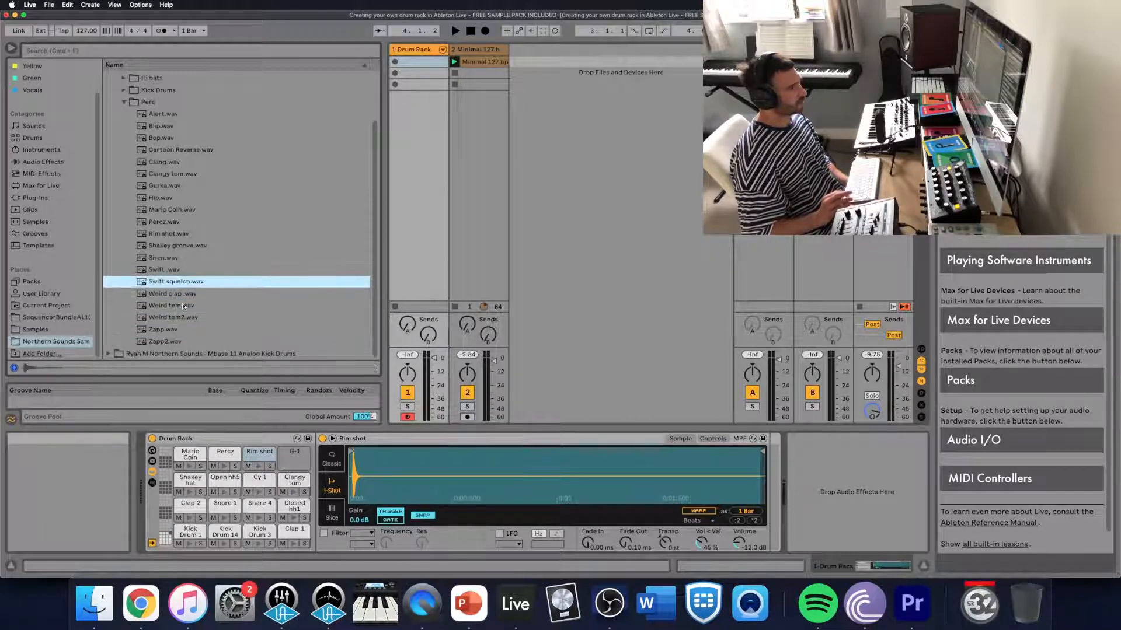
key(Up)
key(Down)
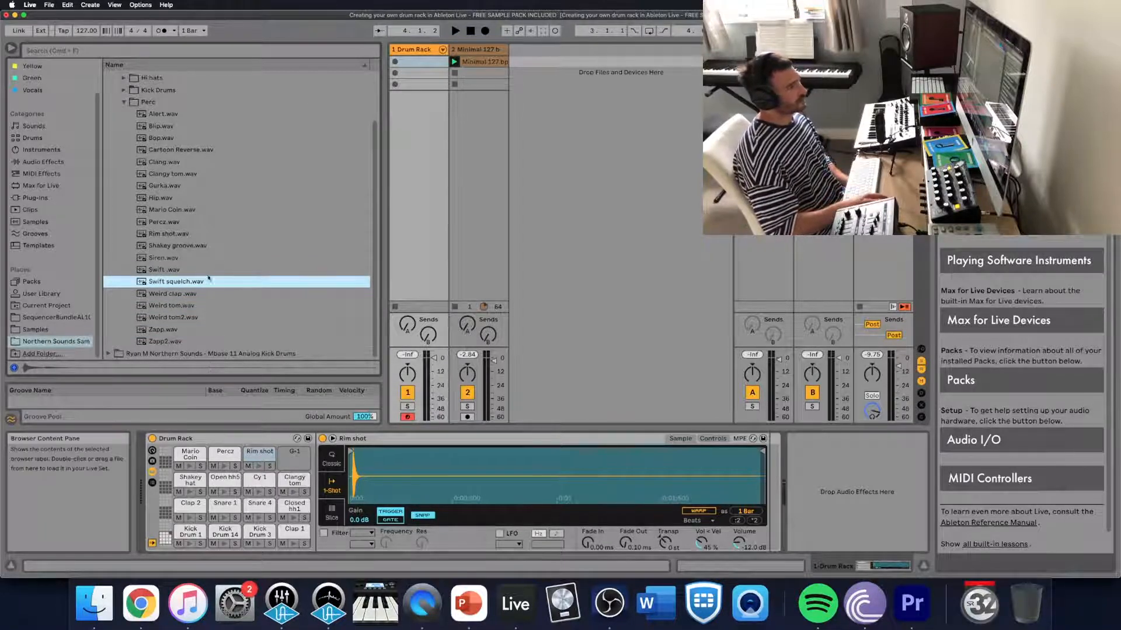
drag(201, 281, 294, 455)
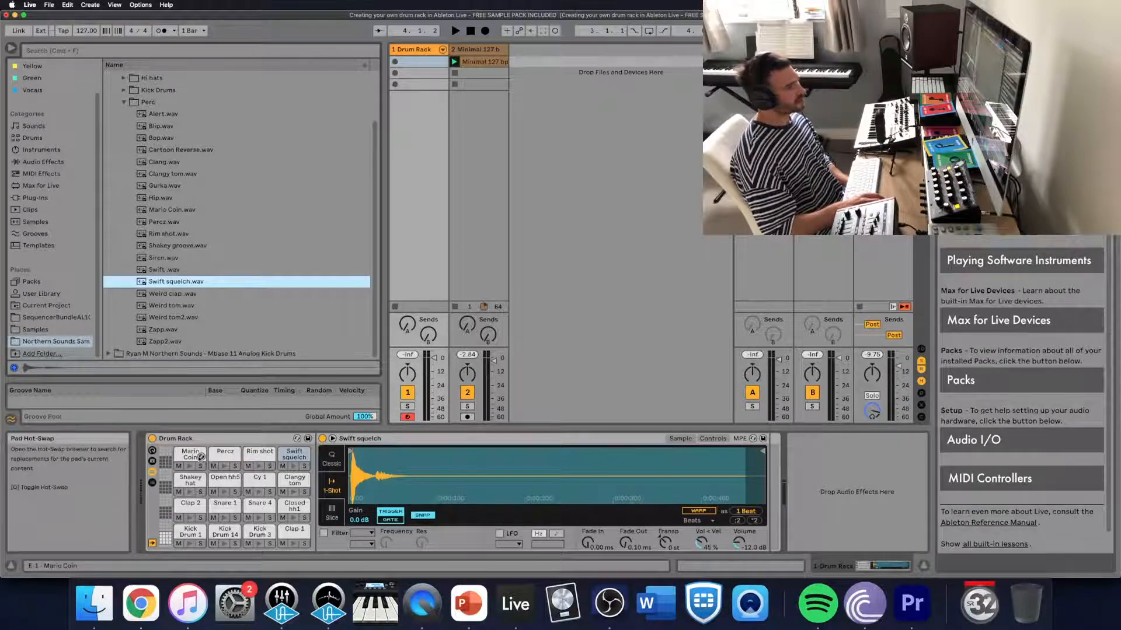
- Save the drum rack as a User Library preset named Model Cycles Samples
click(307, 442)
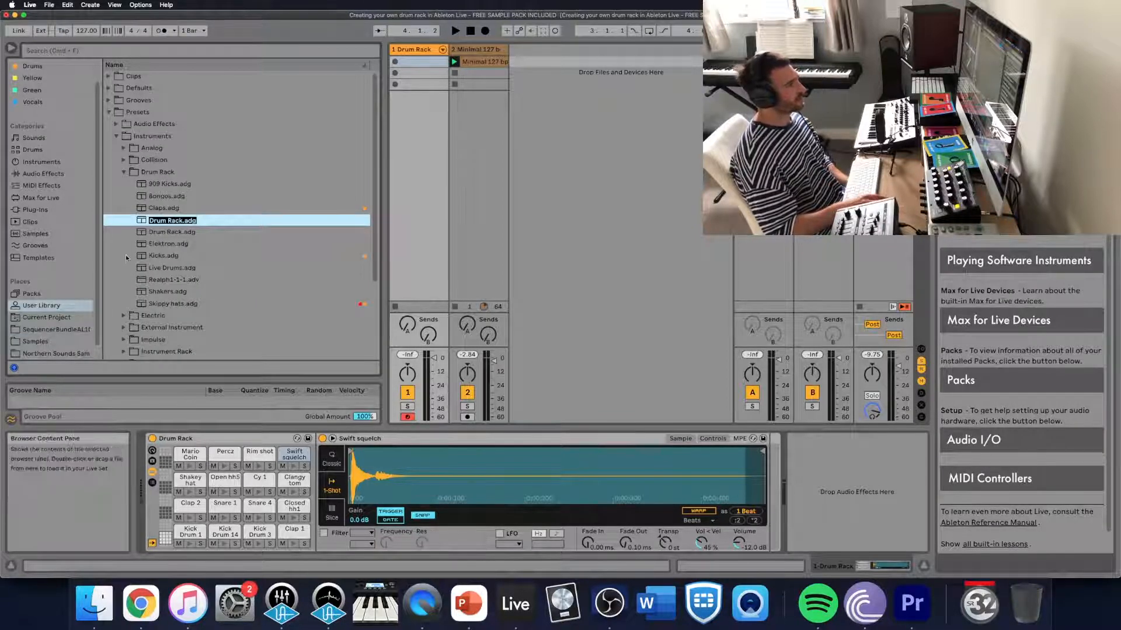
text(Mod)
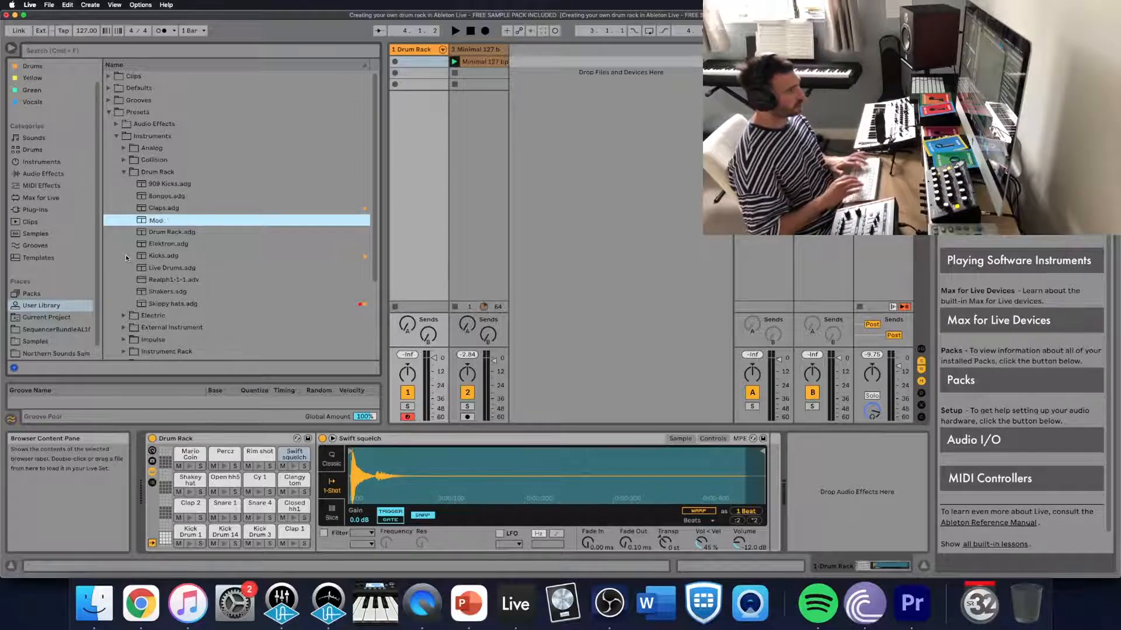
text(el Cycles)
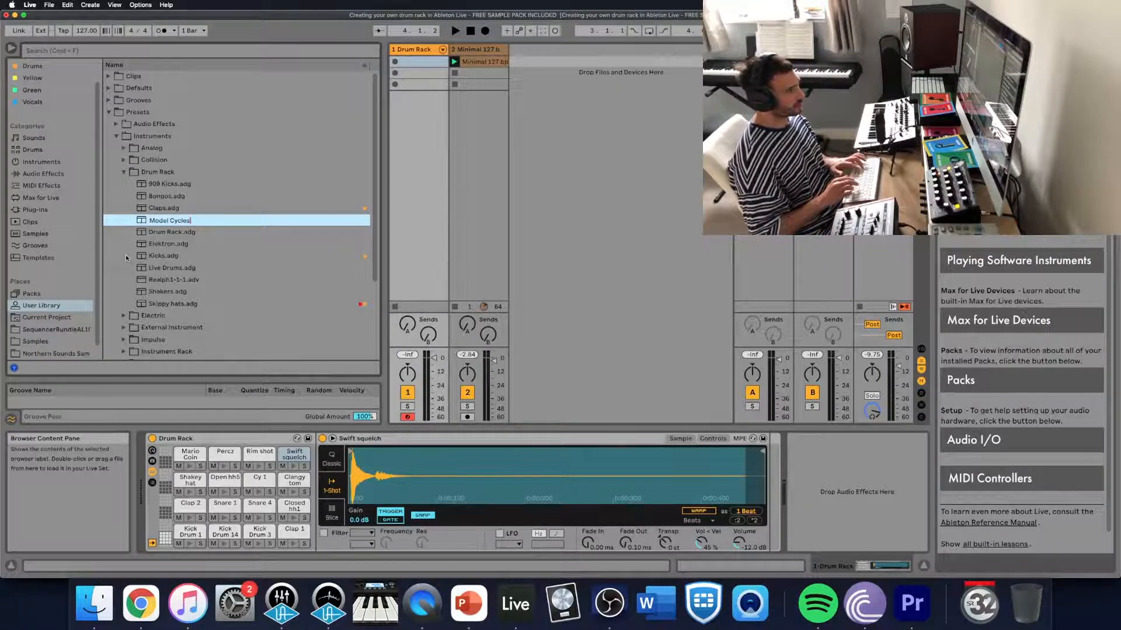
text( Samples)
key(Return)
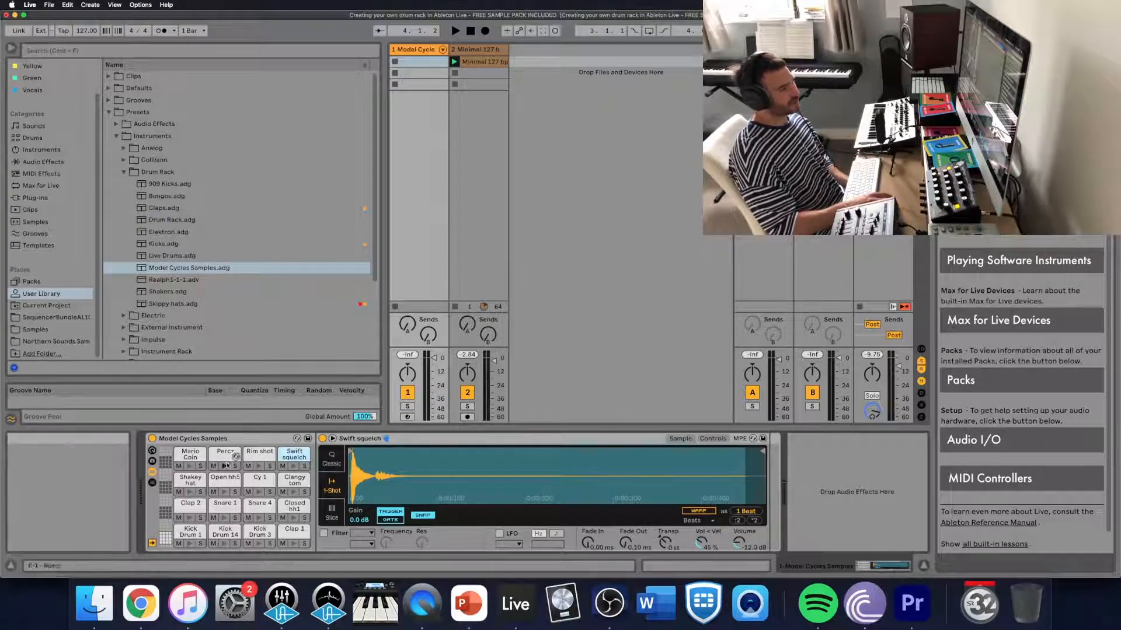
- Find Simpler among the instruments and examine the pads' sample waveforms and start points up close
mouse_move(369, 456)
mouse_down()
mouse_move(386, 449)
mouse_move(374, 449)
mouse_up()
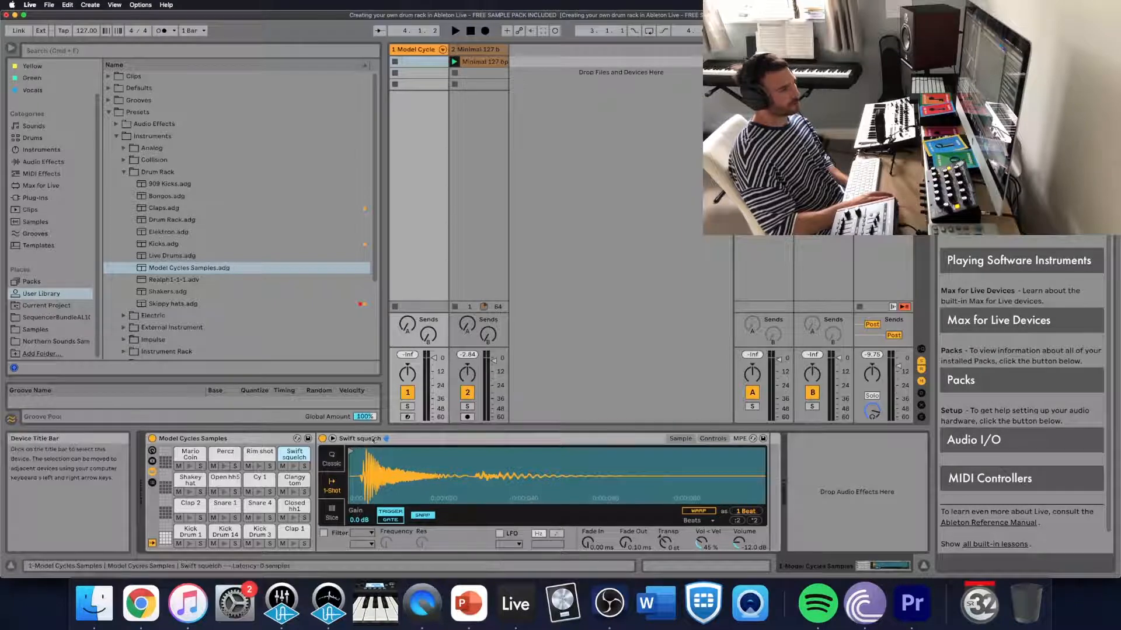
click(41, 149)
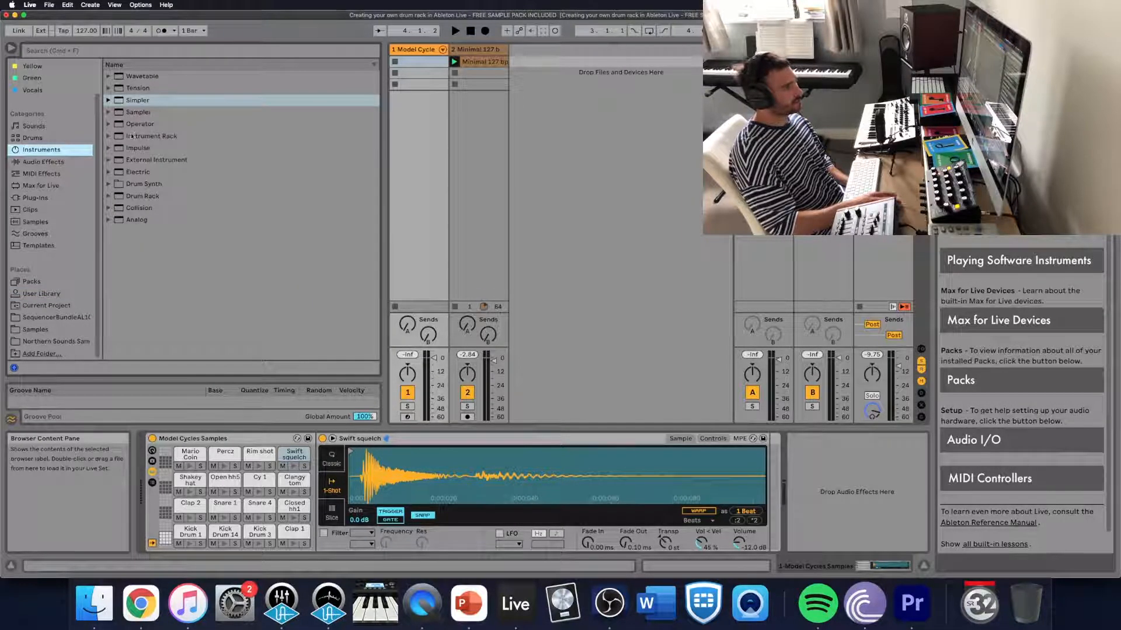
drag(388, 459, 405, 457)
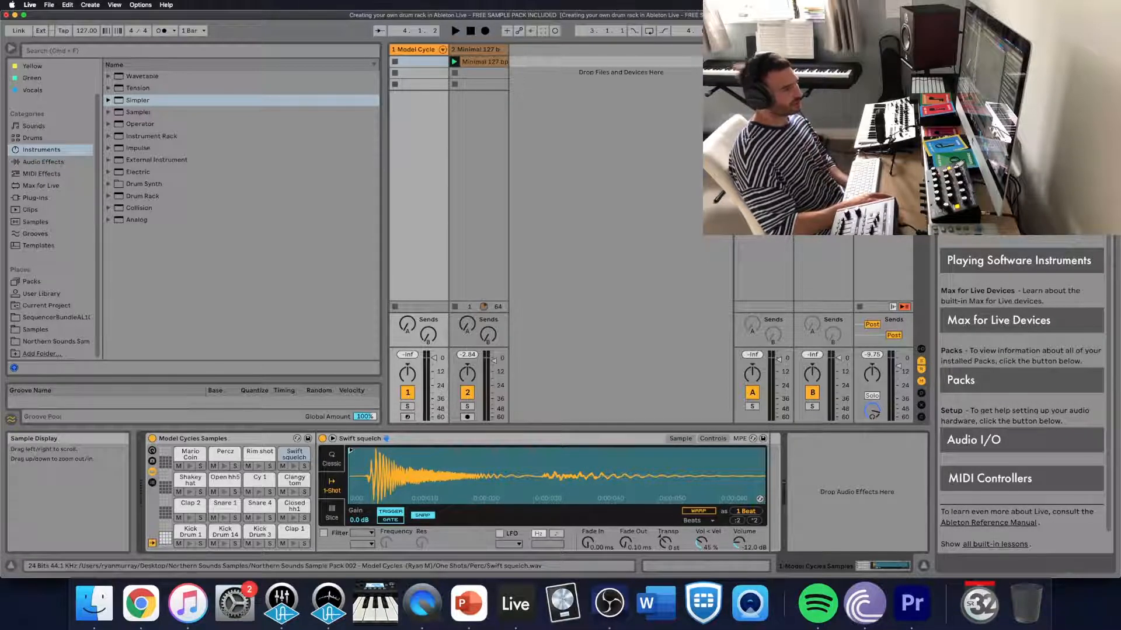
click(255, 455)
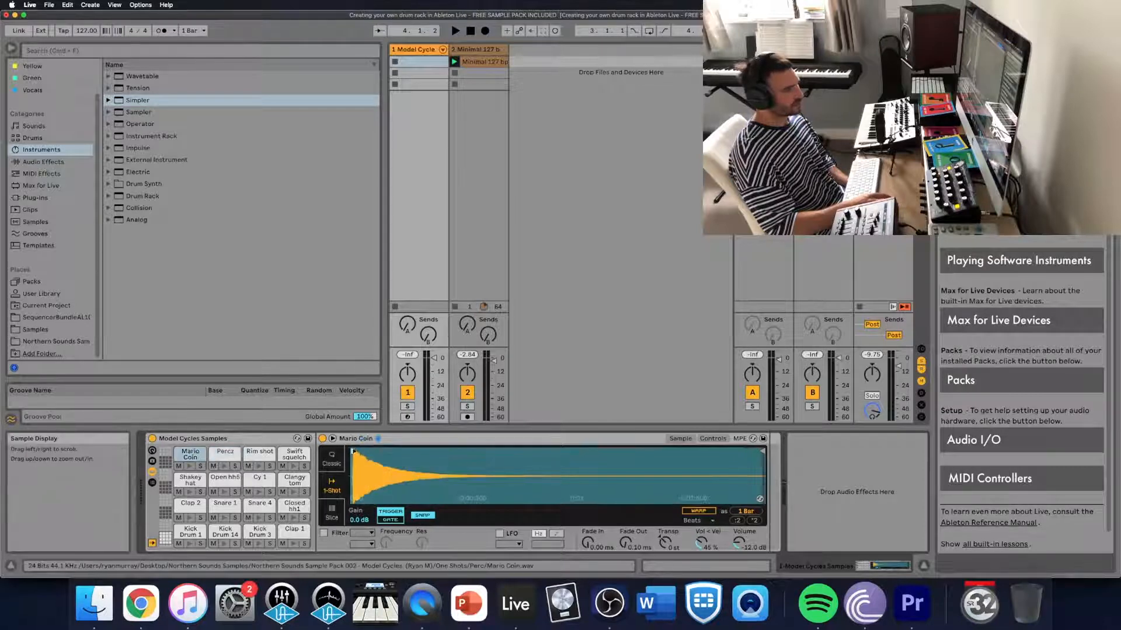
drag(353, 451, 357, 452)
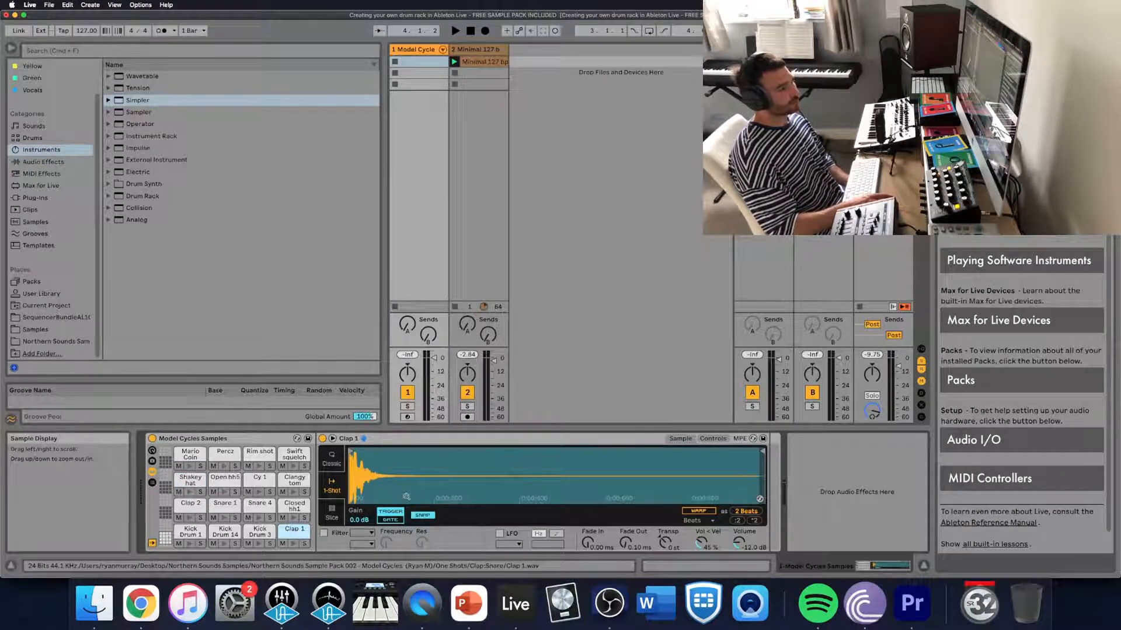
- Save the rack preset again under the same name, overwriting the existing Model Cycles Samples.adg
click(308, 438)
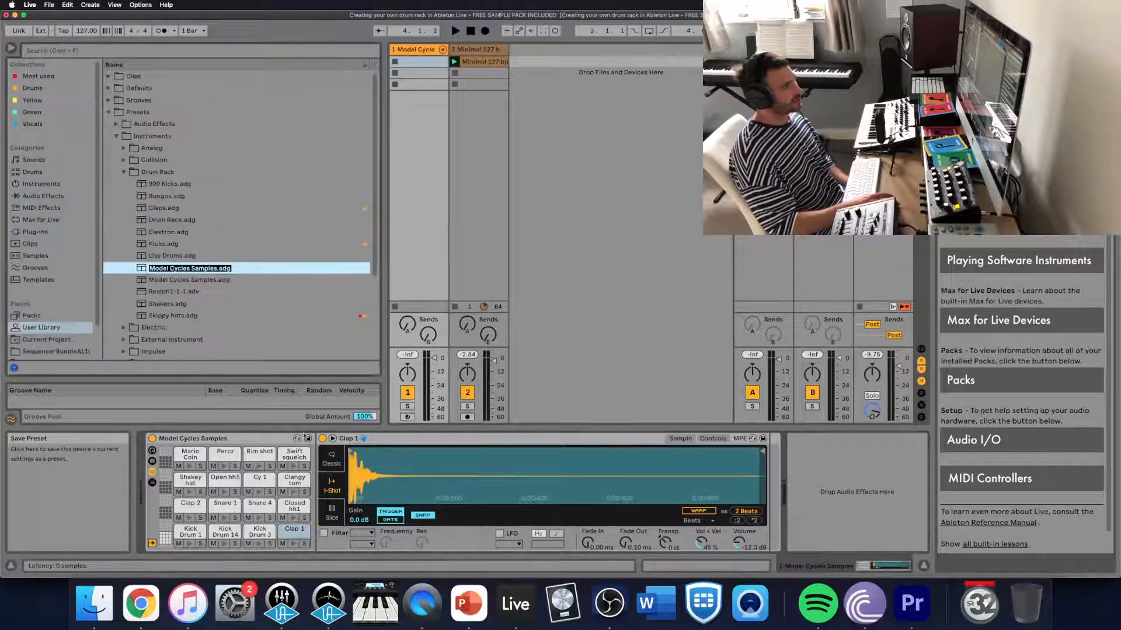
key(Return)
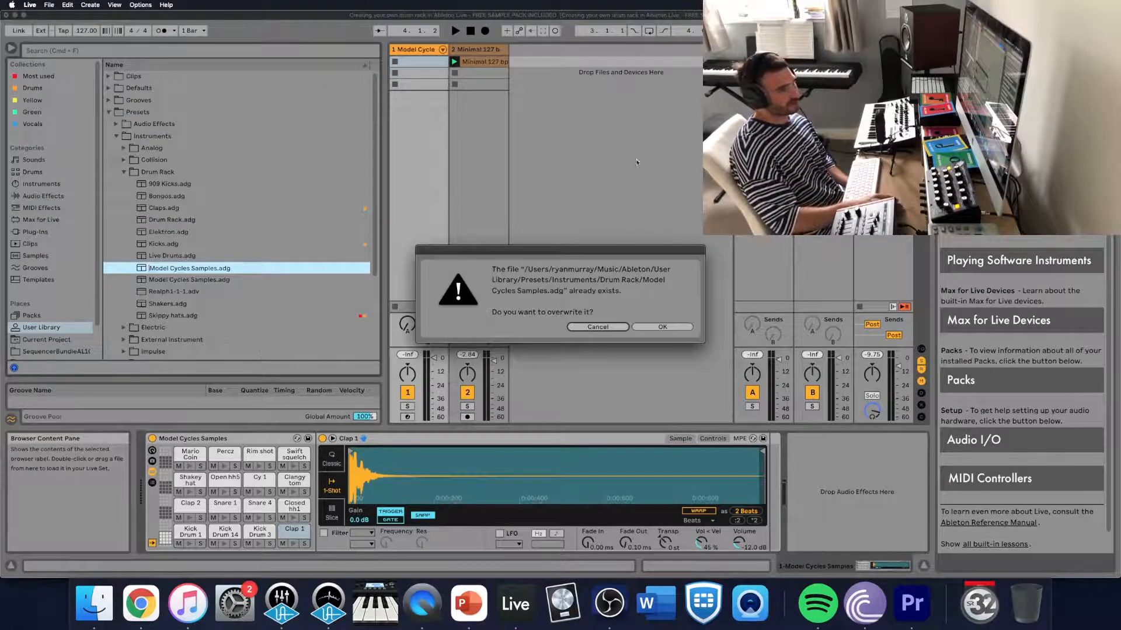
key(Return)
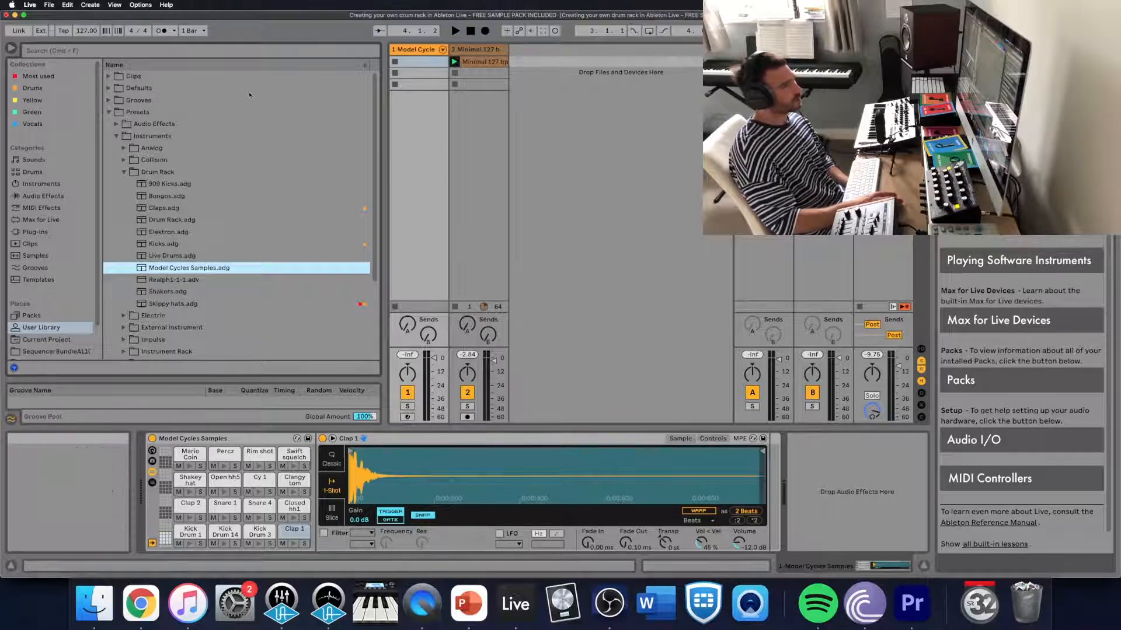
- Hide the browser and create an empty MIDI clip in the first slot of the drum rack track
click(10, 48)
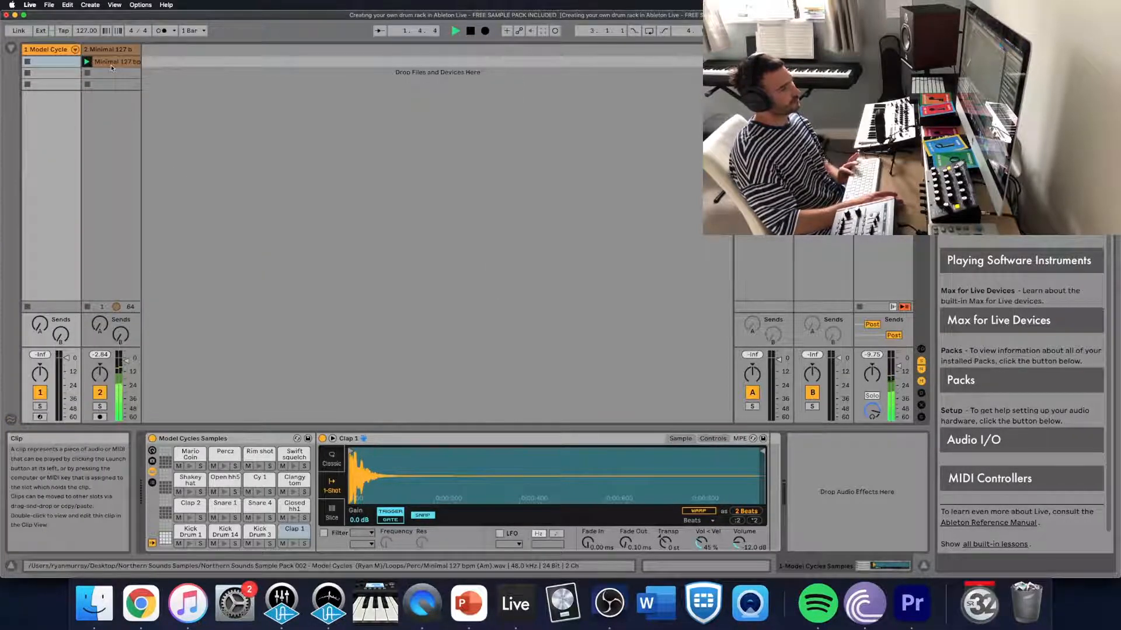
double_click(56, 64)
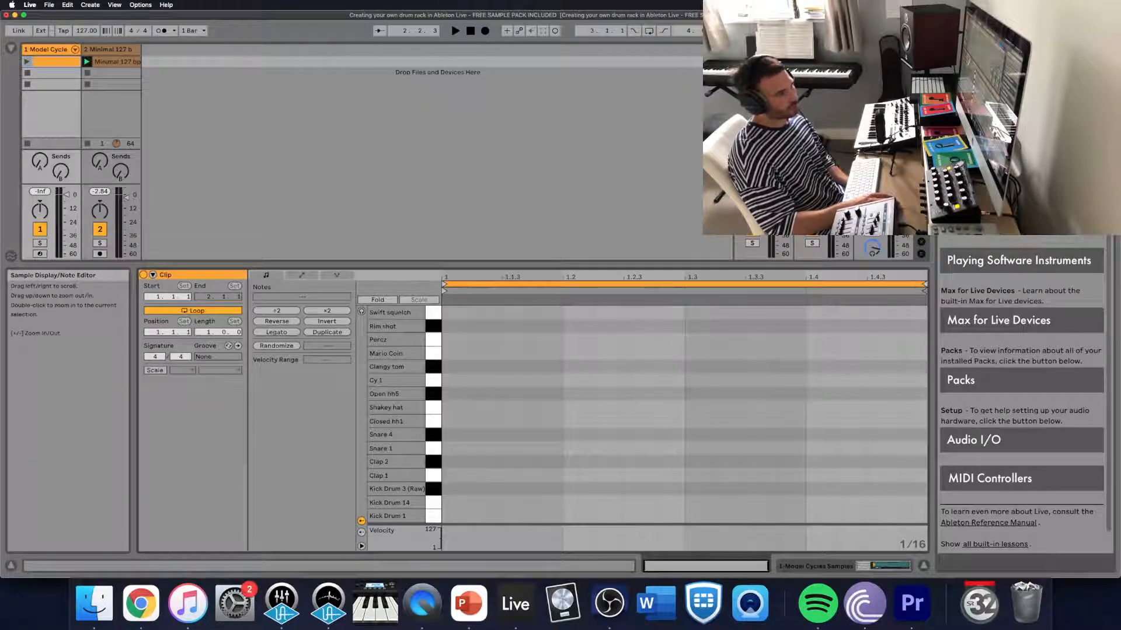
- Add a Kick Drum 1 note at the start of the clip and extend it across the full bar
click(690, 276)
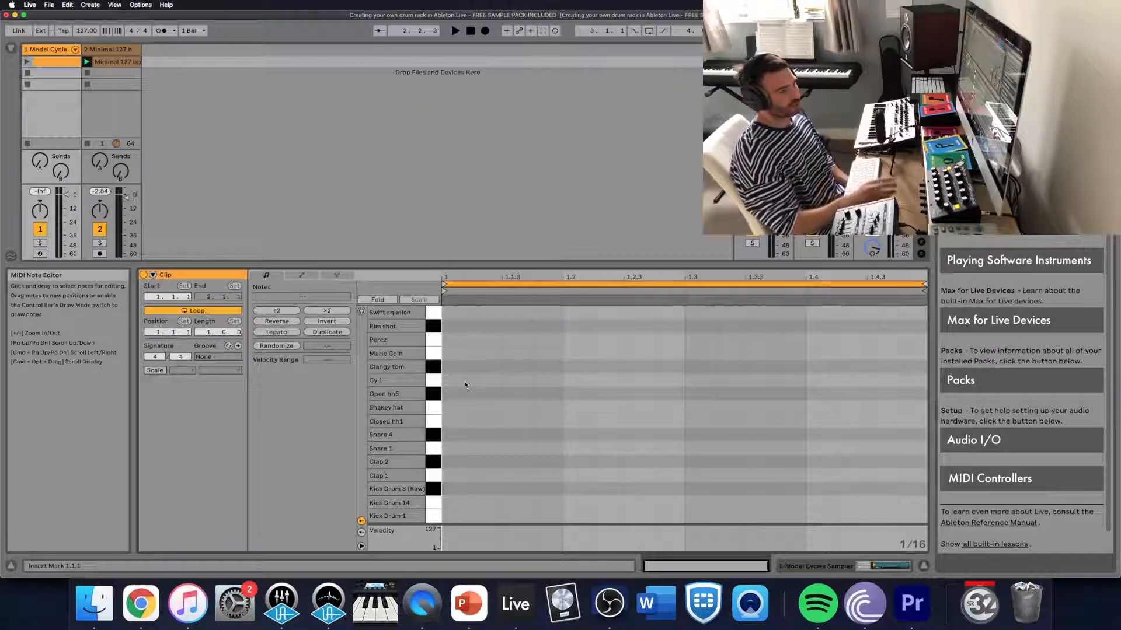
double_click(461, 516)
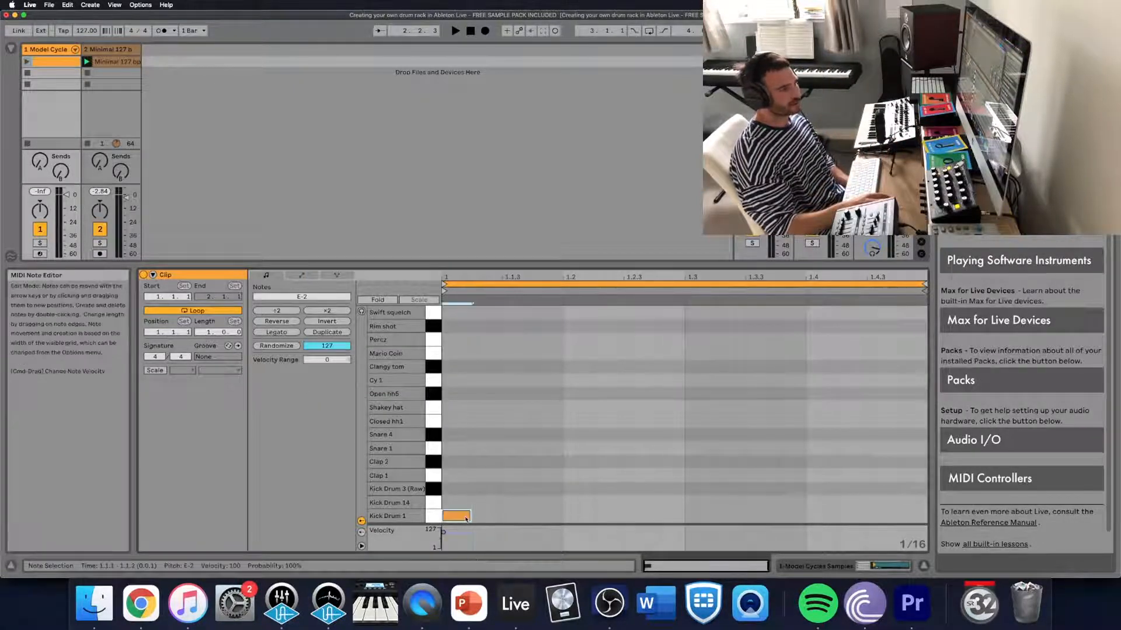
drag(469, 518, 928, 518)
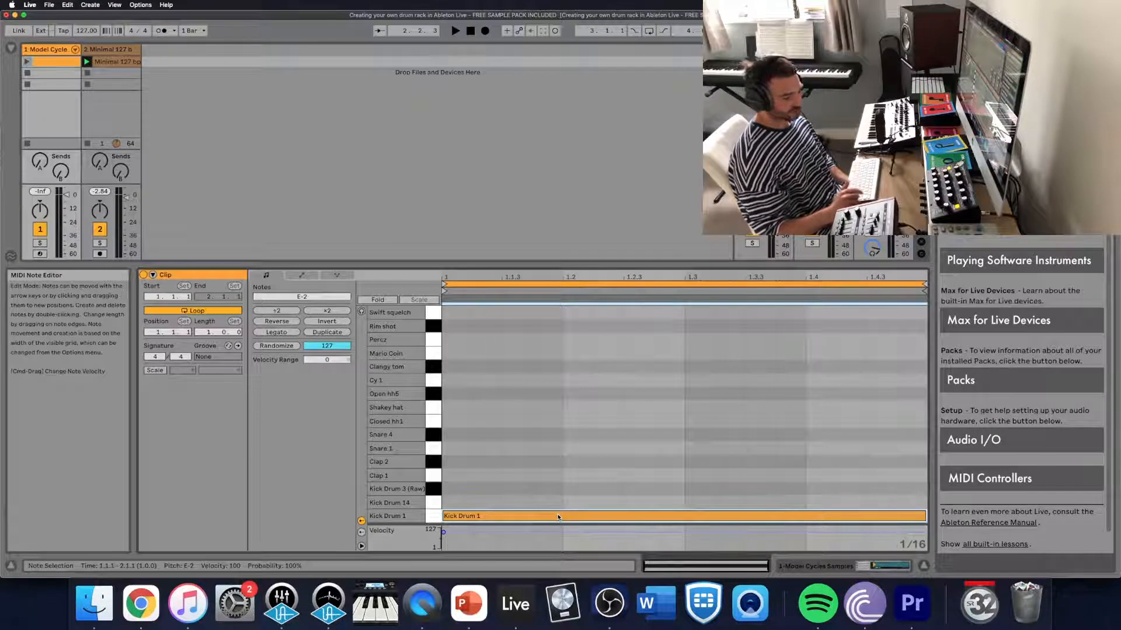
- Shorten the Kick Drum 1 note to one beat, add one-beat kicks on beats 2, 3 and 4, and audition the clip
click(26, 62)
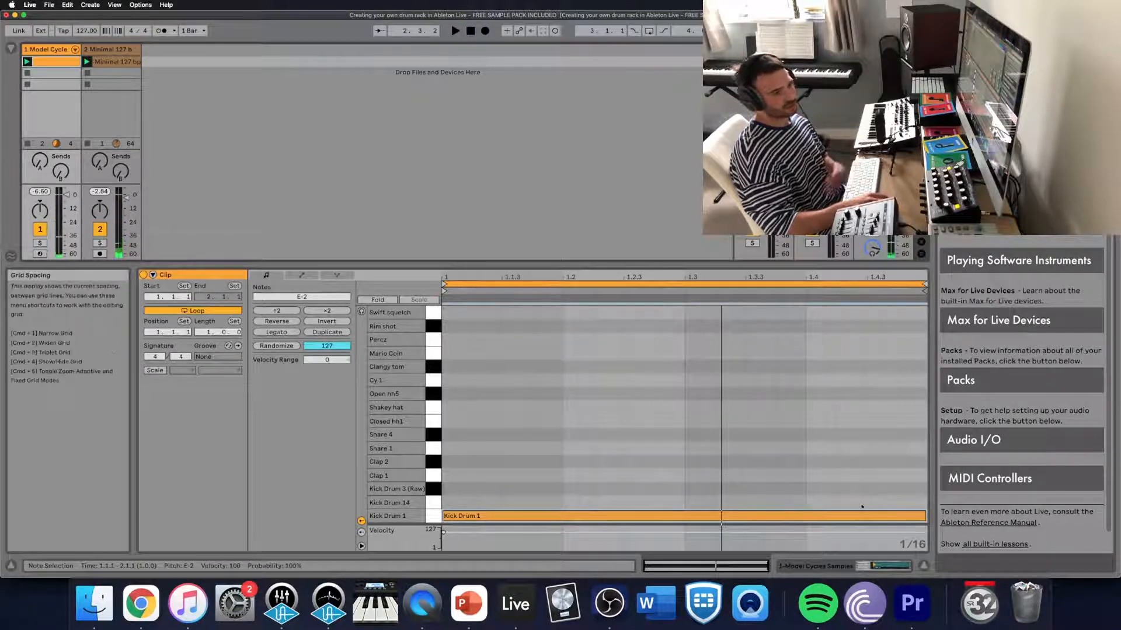
drag(924, 516, 563, 495)
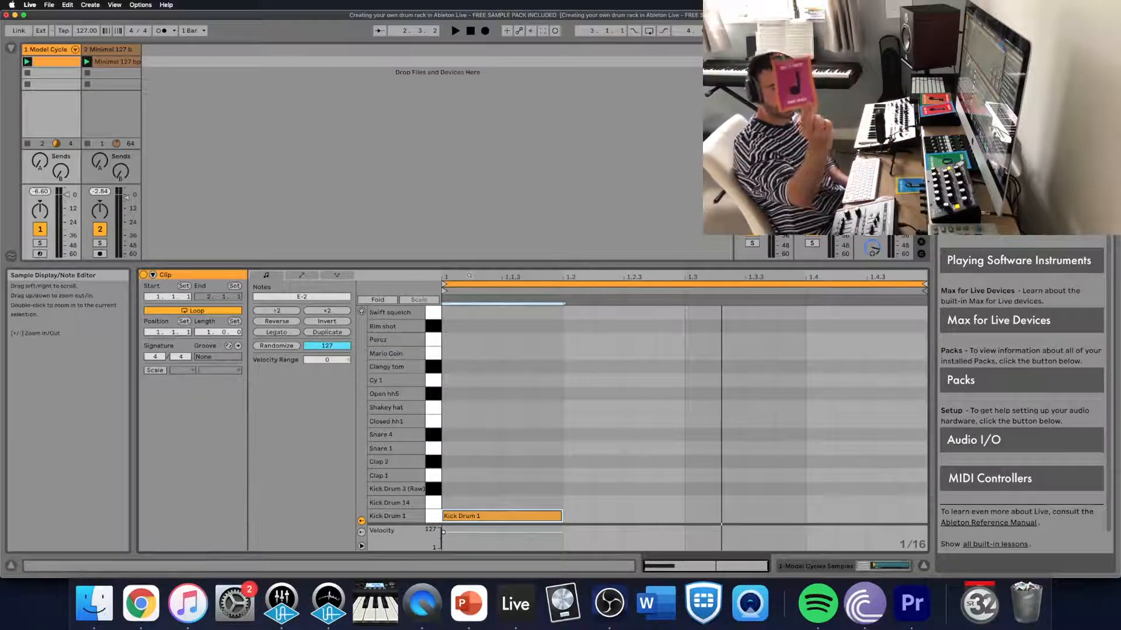
double_click(571, 516)
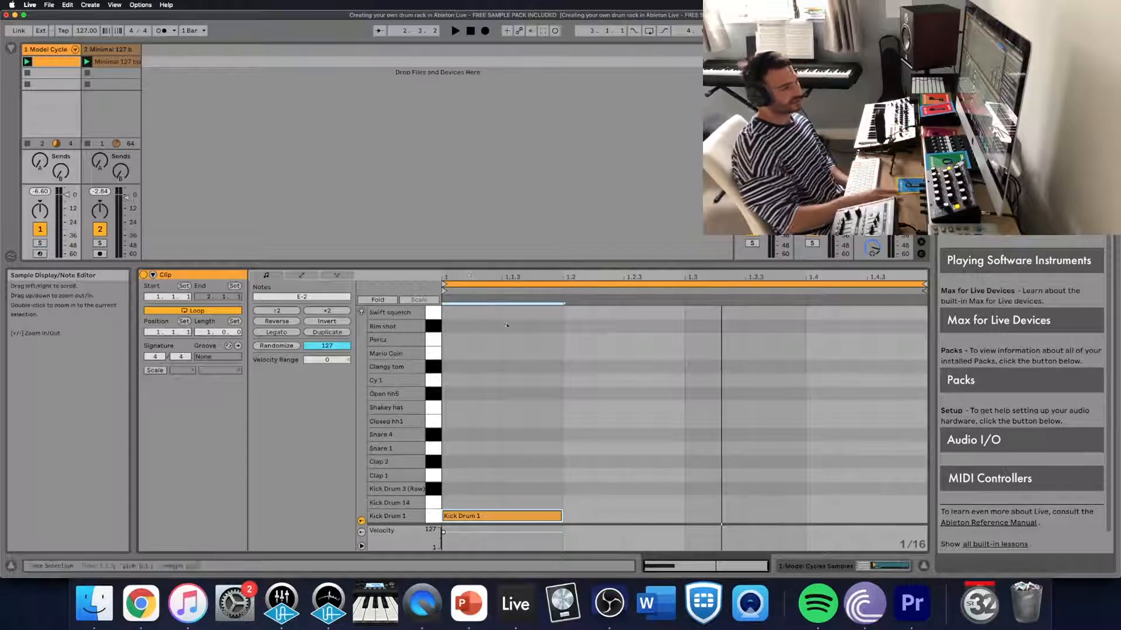
drag(591, 516, 926, 516)
double_click(707, 516)
double_click(821, 516)
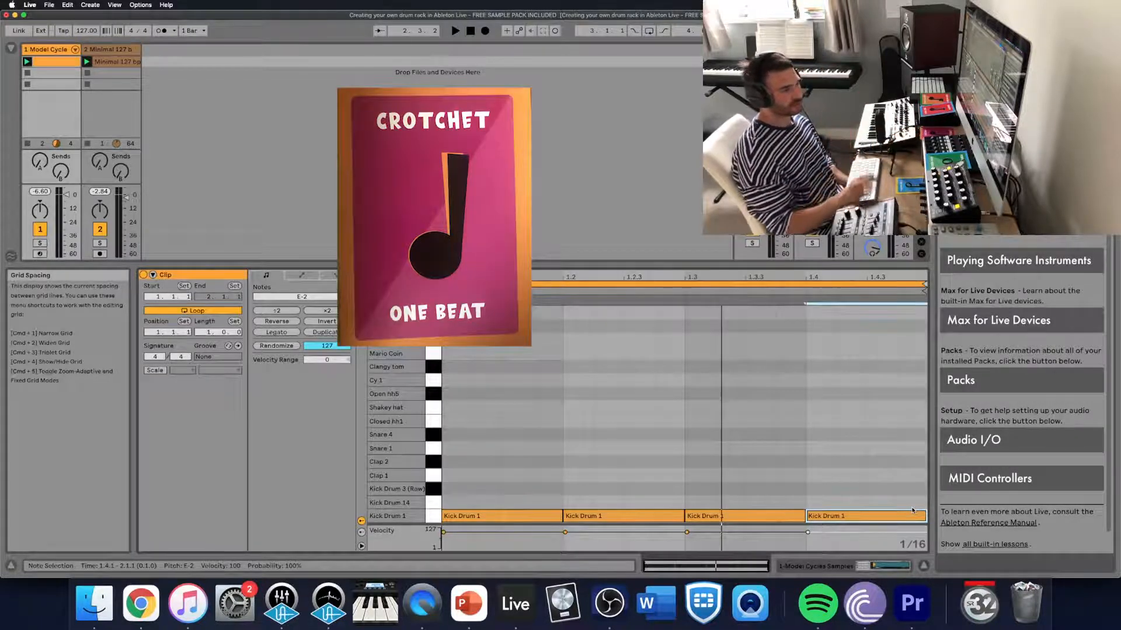
click(26, 61)
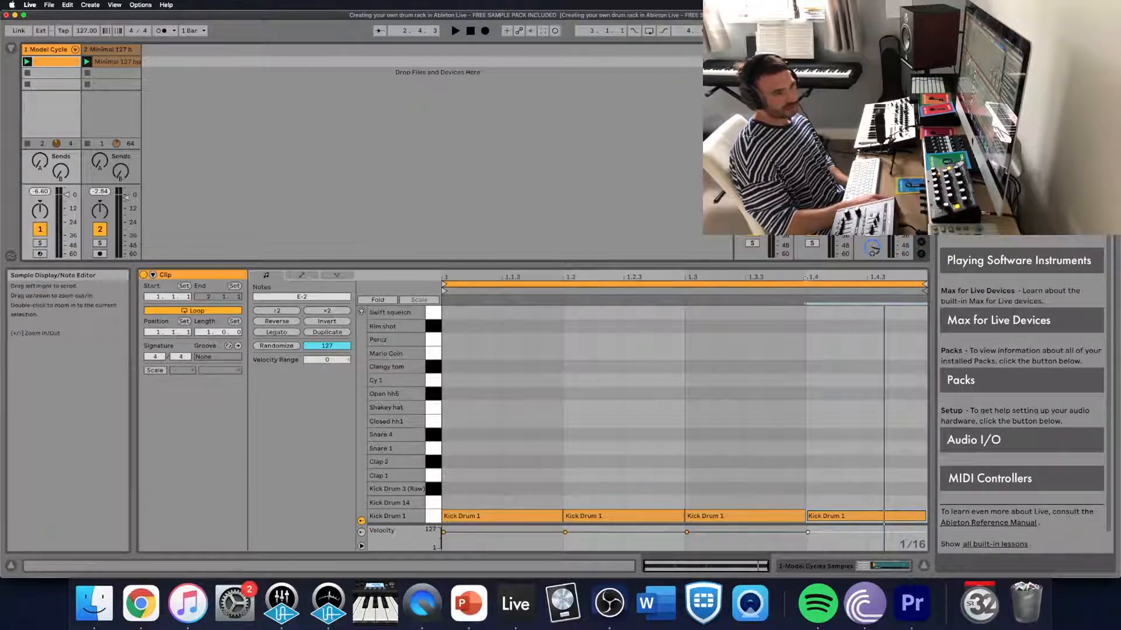
- Add one-beat Clap 1 notes on beats 2 and 4 of the clip and play the pattern
double_click(575, 475)
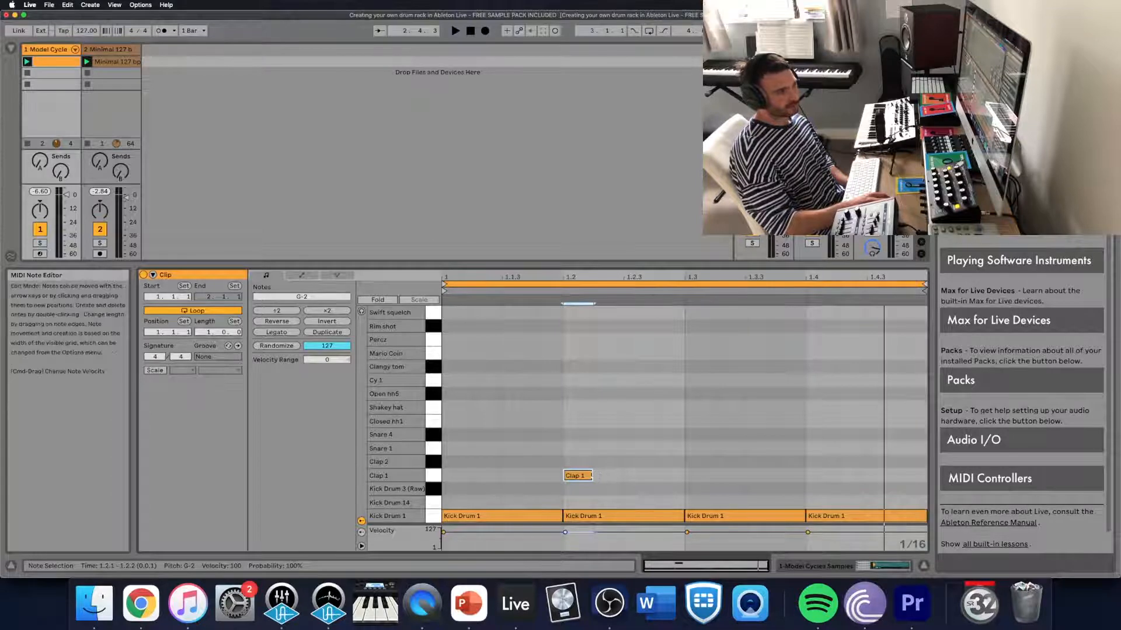
drag(591, 475, 693, 470)
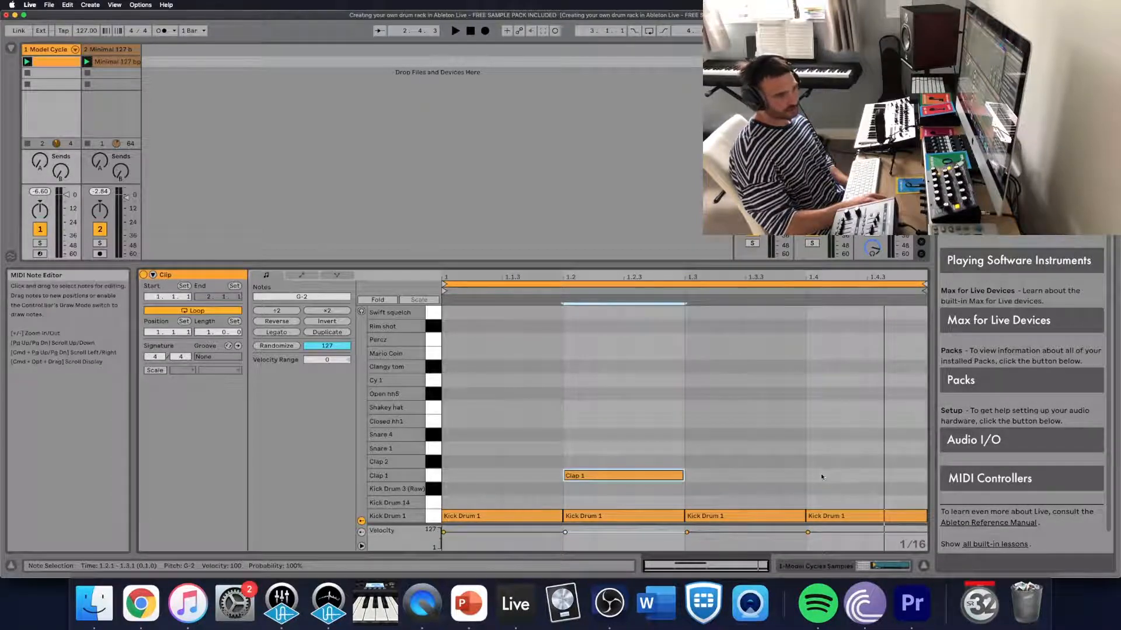
double_click(821, 475)
drag(835, 476, 930, 474)
key(space)
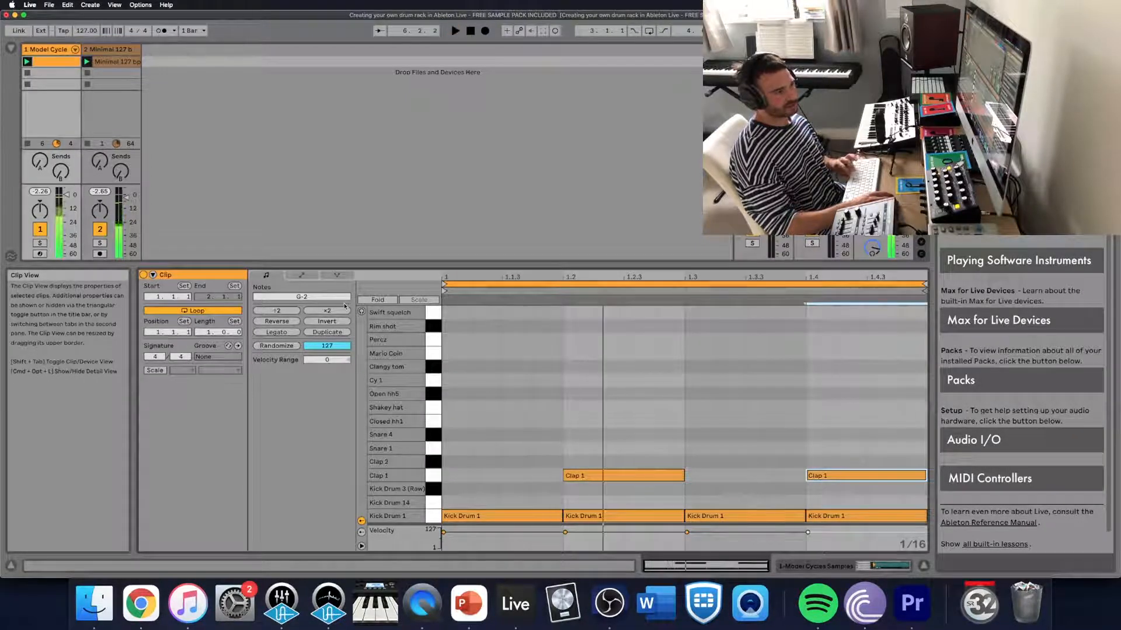
- Move all four kick notes up to Kick Drum 3 (Raw), auditioning Kick Drum 14 on the way
click(530, 478)
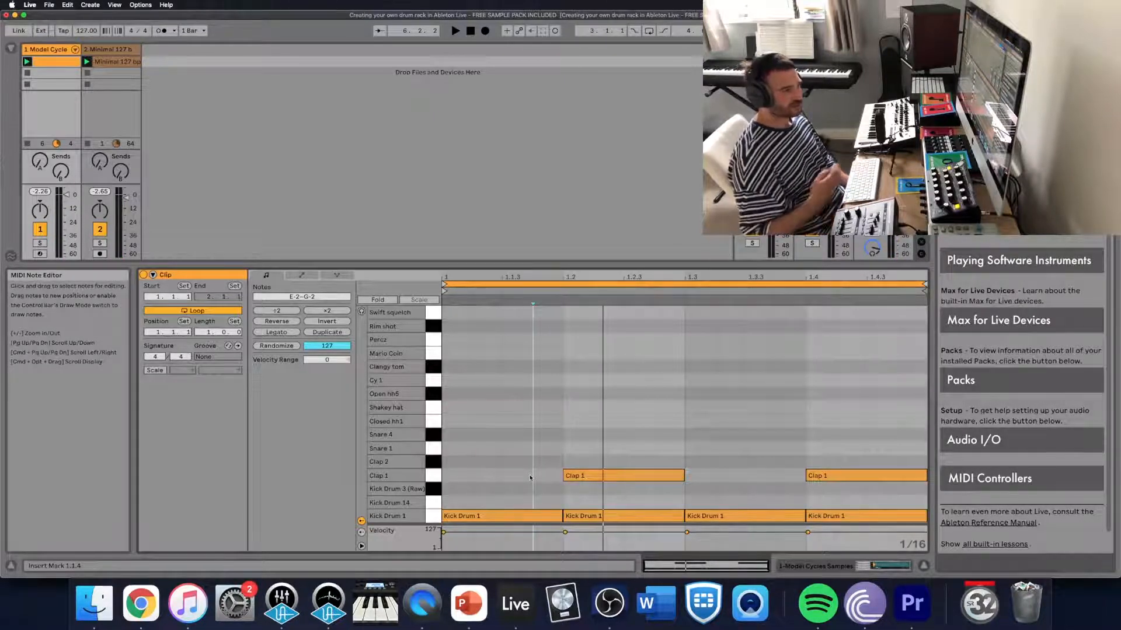
drag(504, 500, 860, 525)
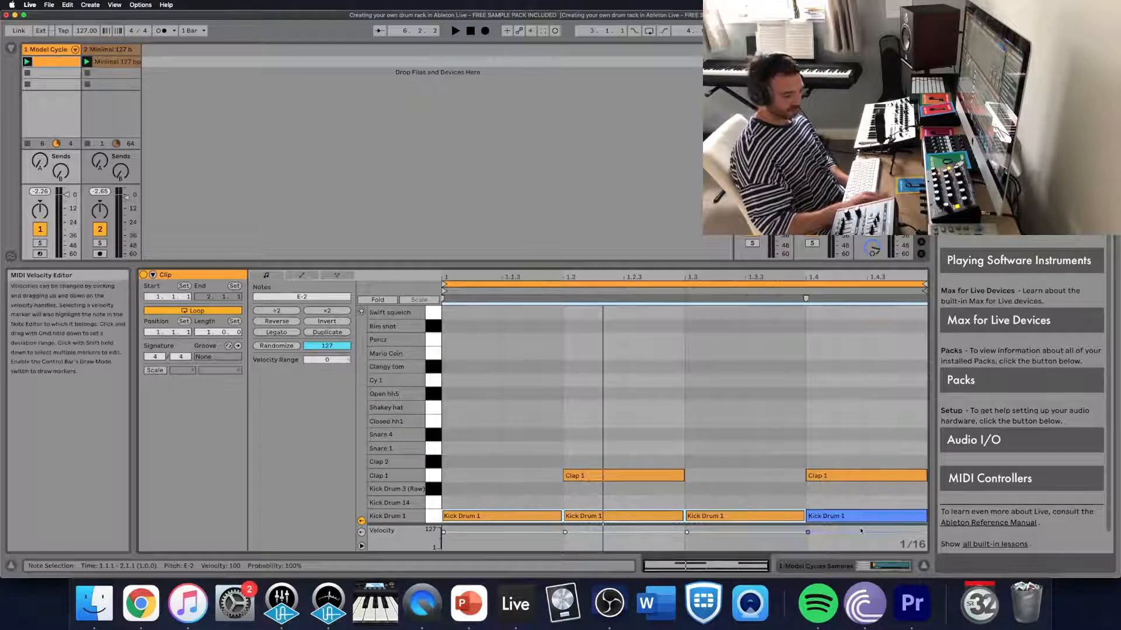
key(Up)
key(space)
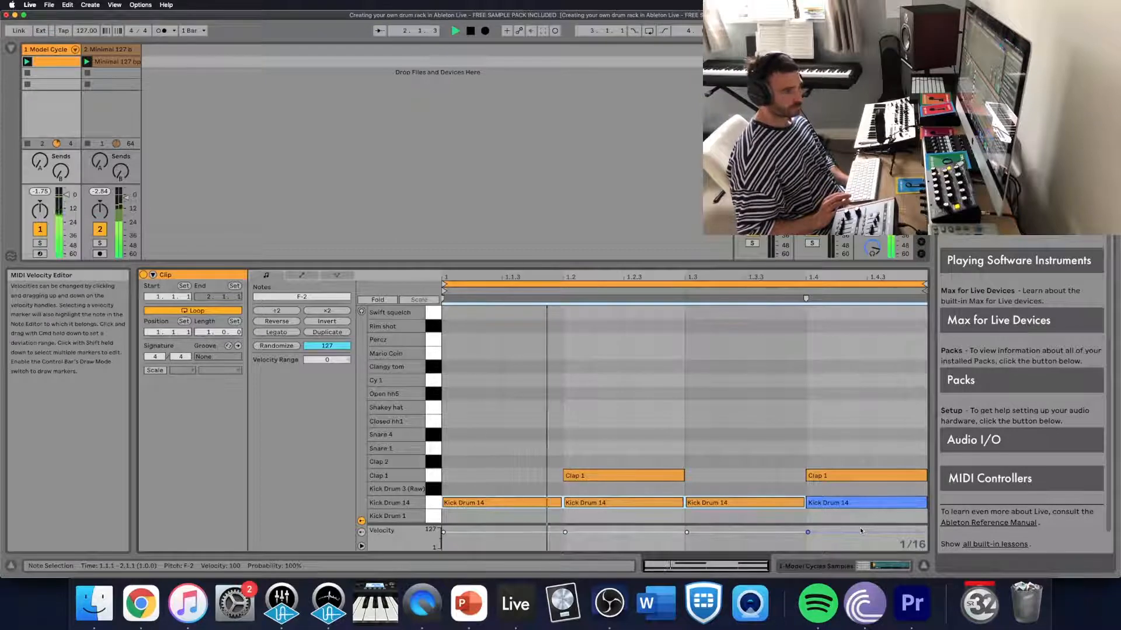
key(Up)
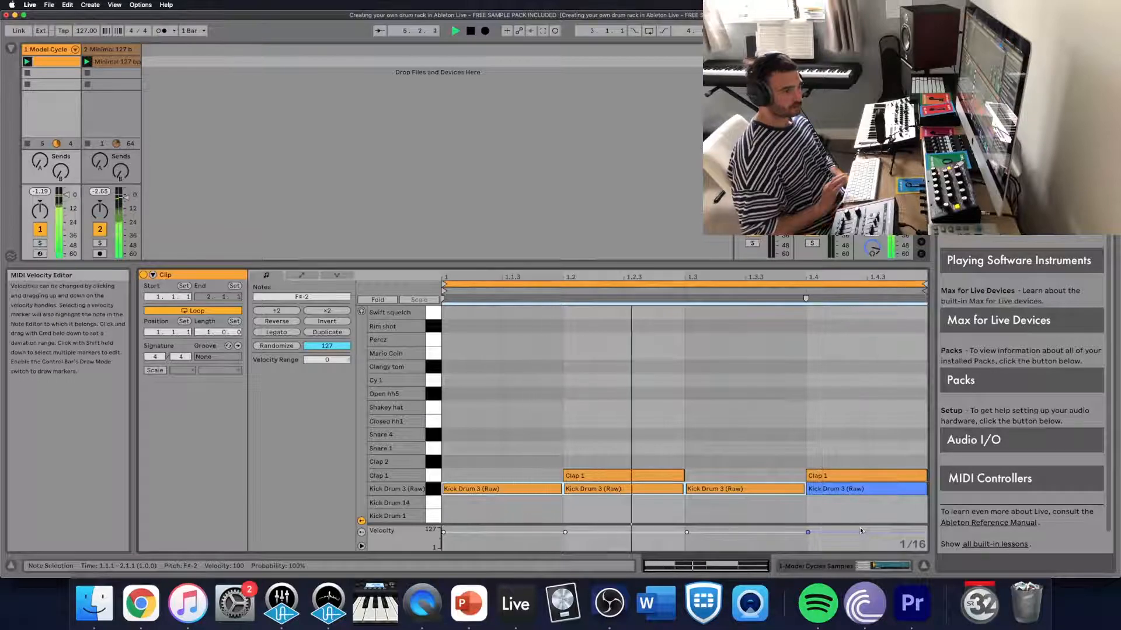
key(space)
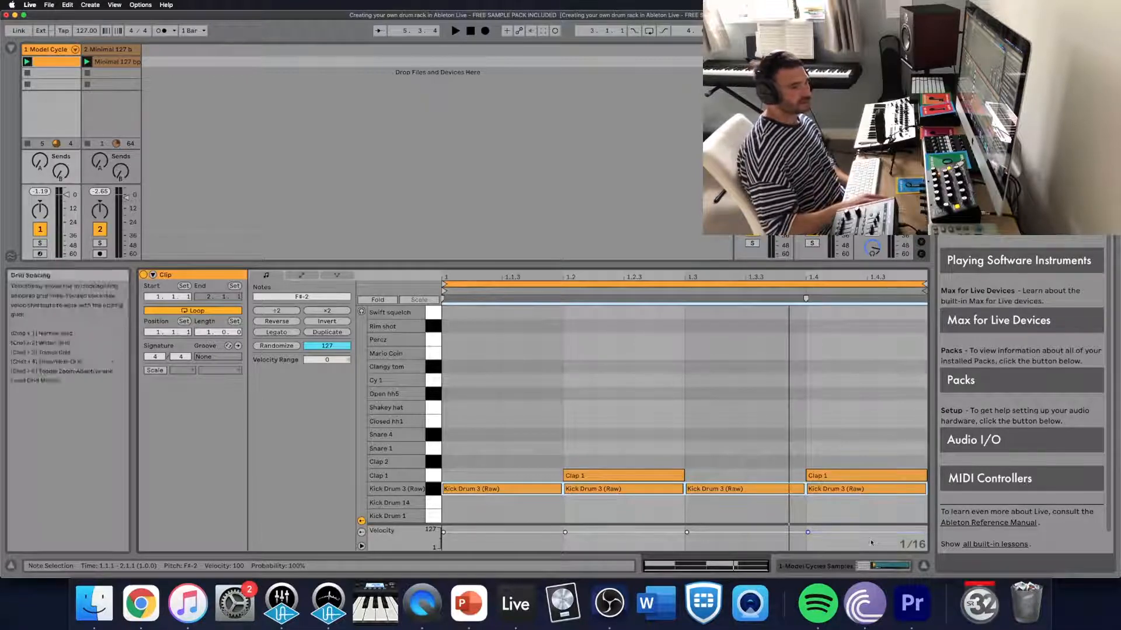
- Show the drum rack and switch the Kick Drum 3 pad's Simpler to Classic mode
key(shift+Tab)
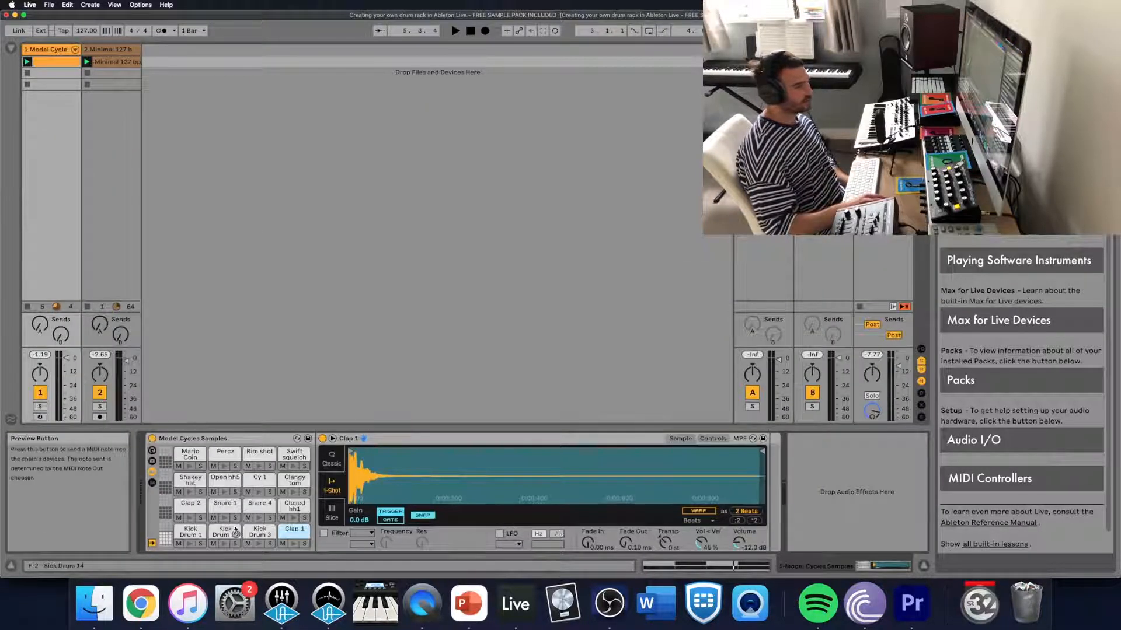
click(260, 531)
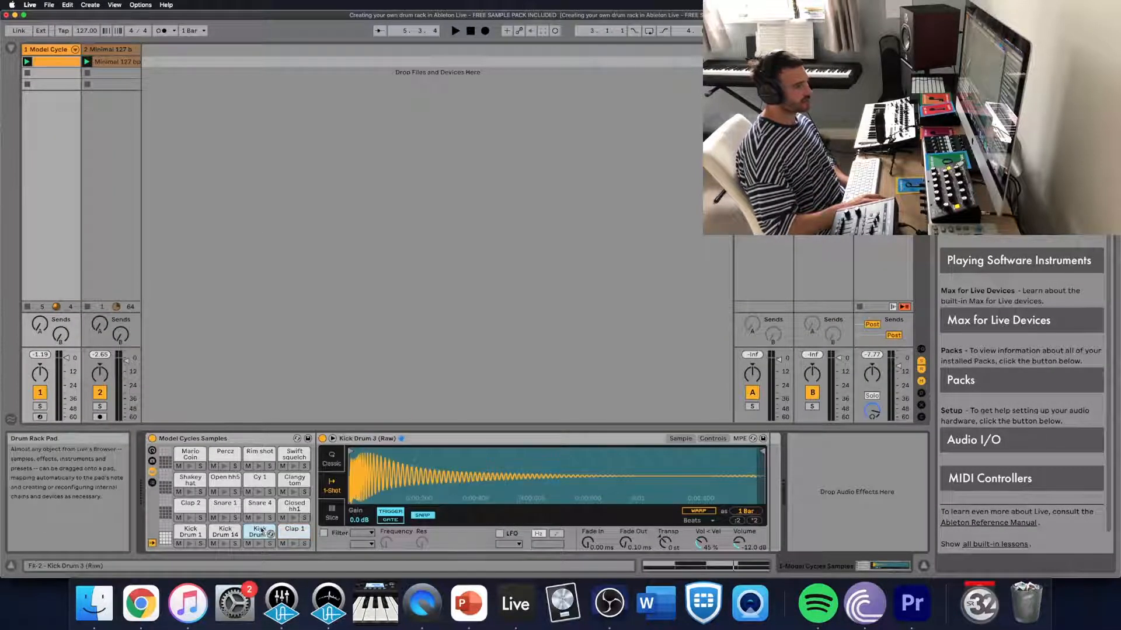
click(331, 459)
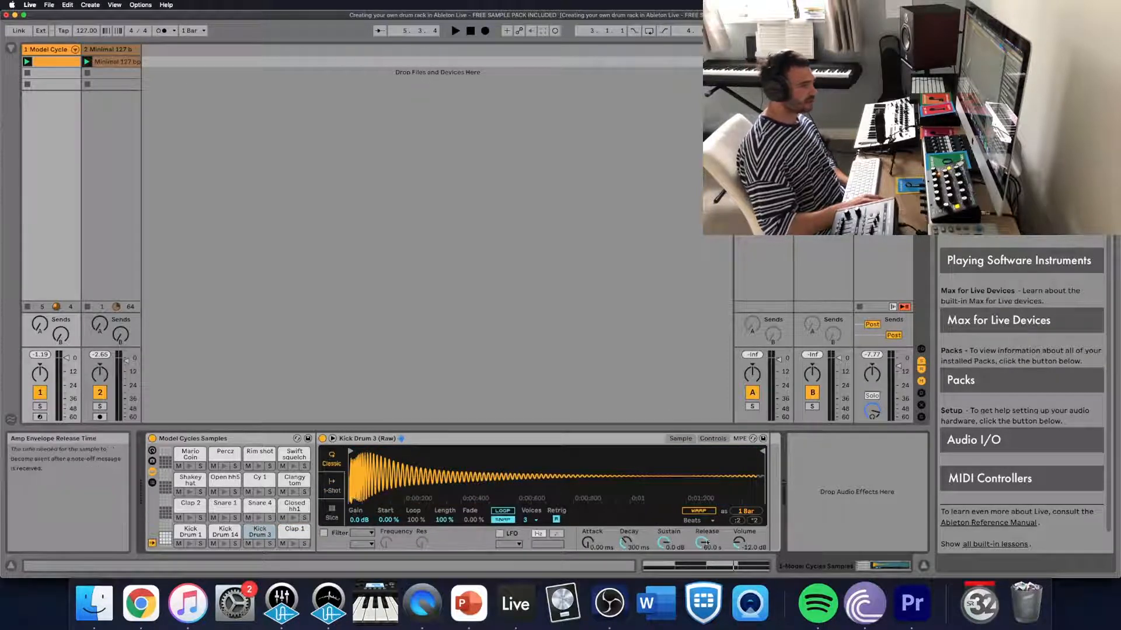
- During playback, set Kick Drum 3's sustain to -62 dB, release to 1.00 ms, decay to 3.08 s and volume to -8.57 dB
key(space)
drag(702, 543, 702, 584)
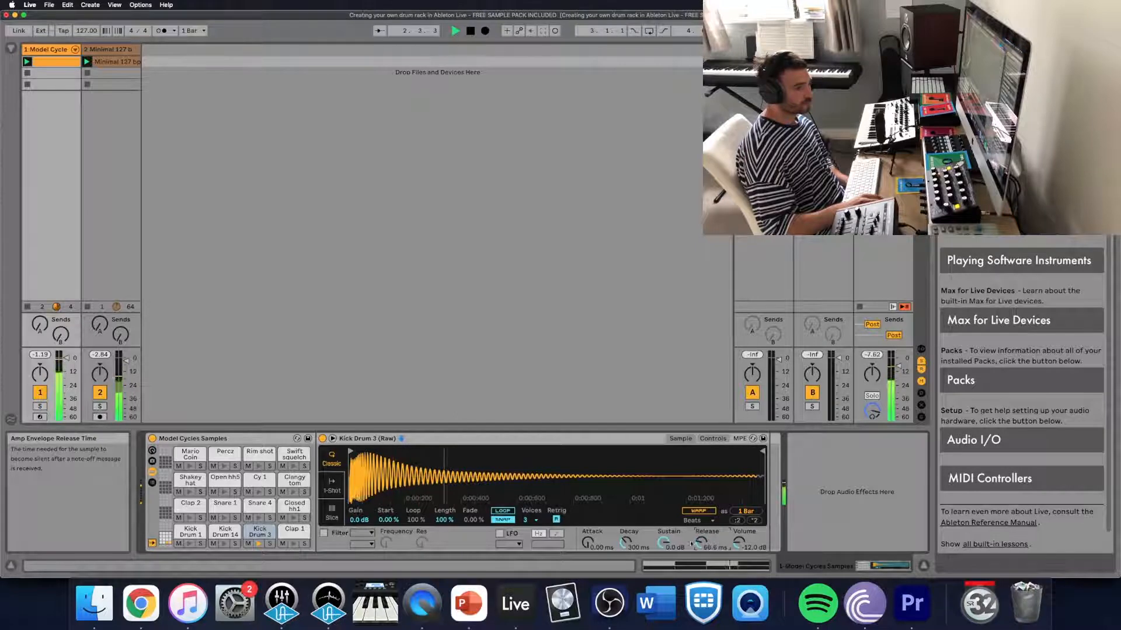
drag(664, 543, 664, 578)
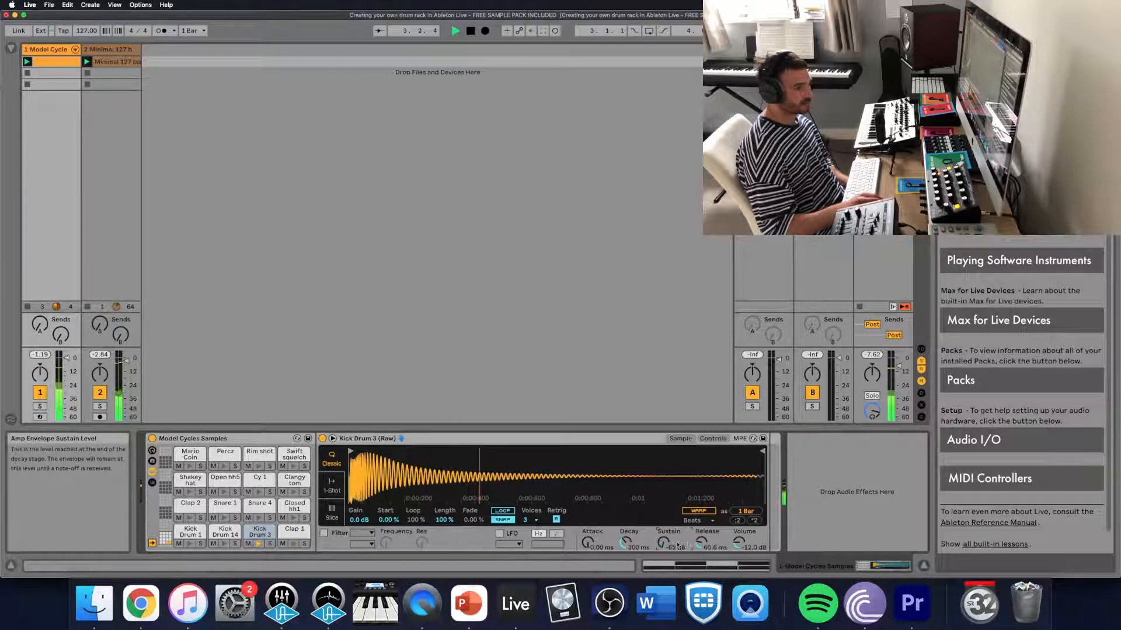
drag(702, 543, 702, 583)
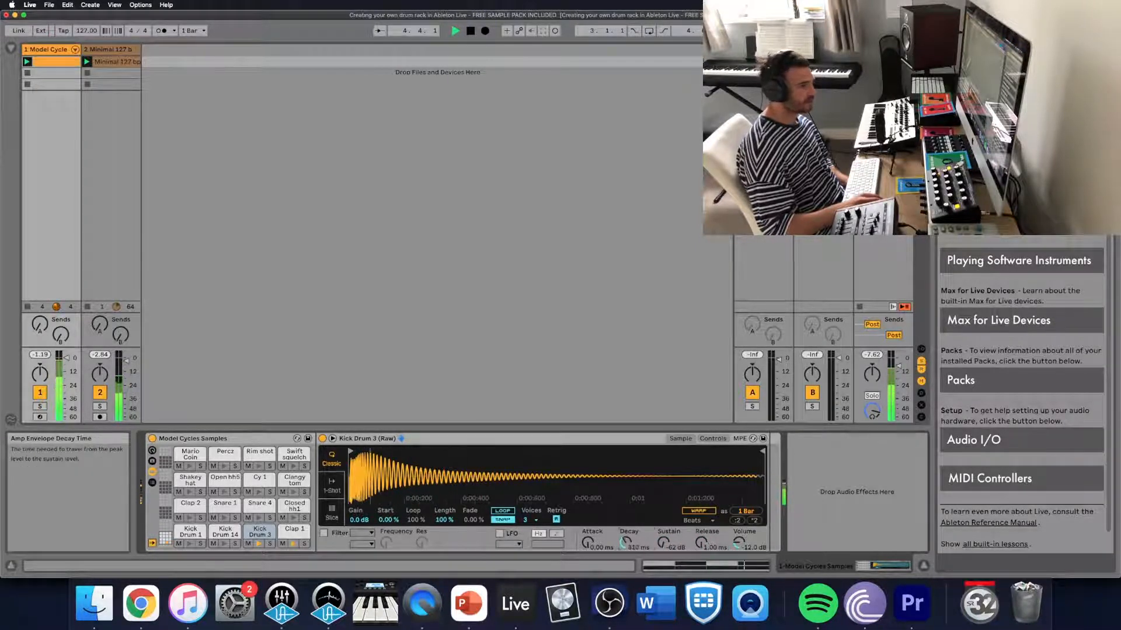
mouse_move(626, 543)
mouse_down()
mouse_move(626, 555)
mouse_move(626, 528)
mouse_move(625, 548)
mouse_up()
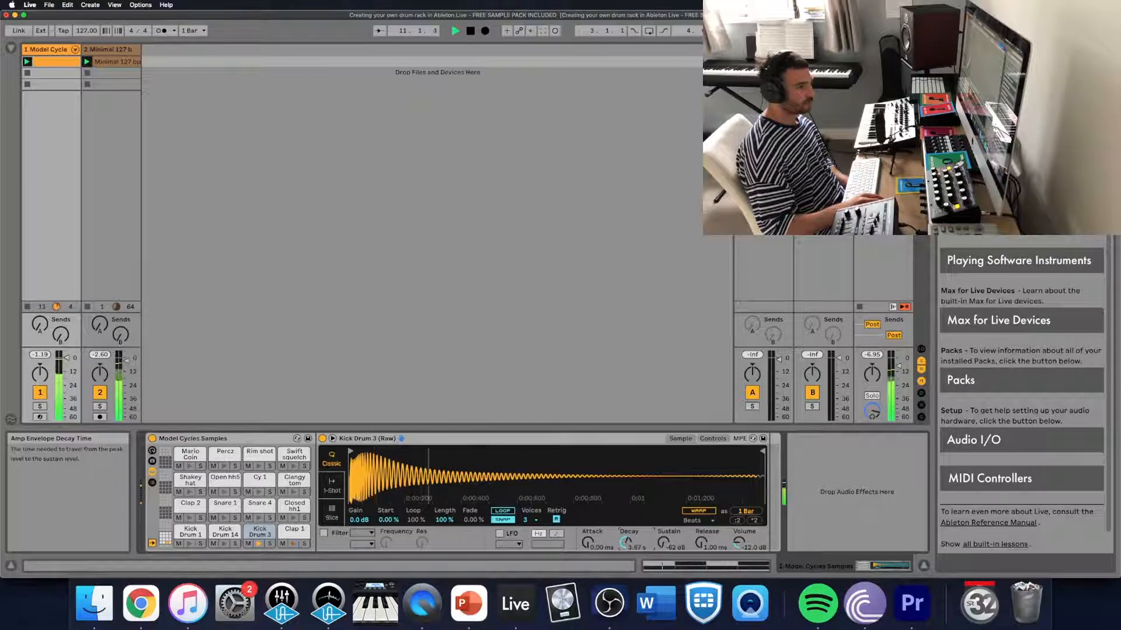
drag(626, 543, 626, 545)
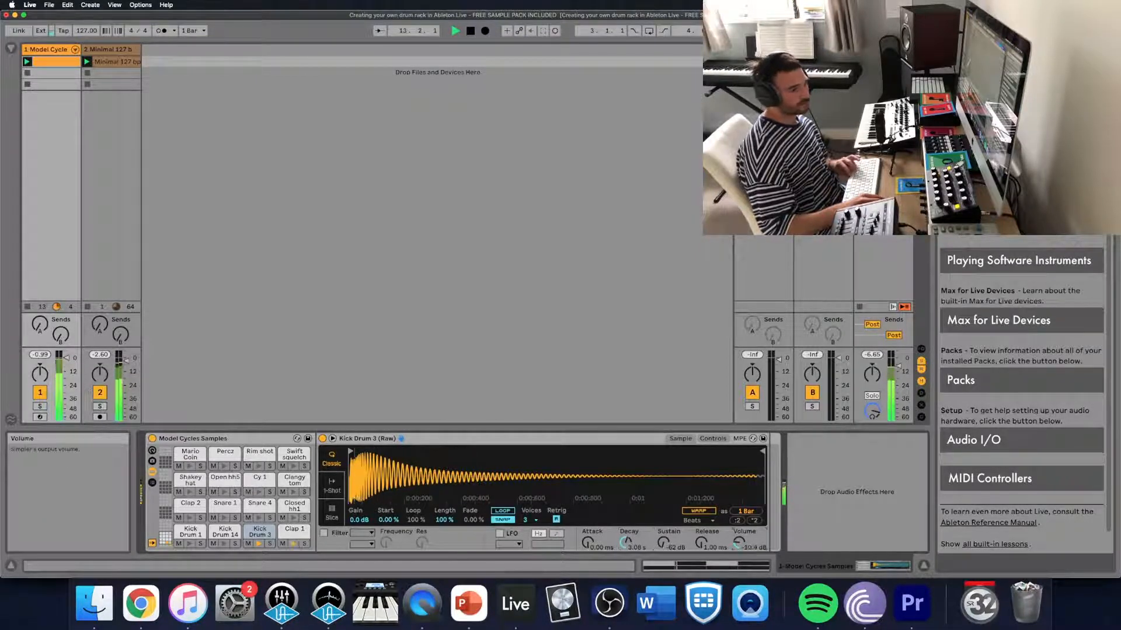
drag(738, 547, 738, 543)
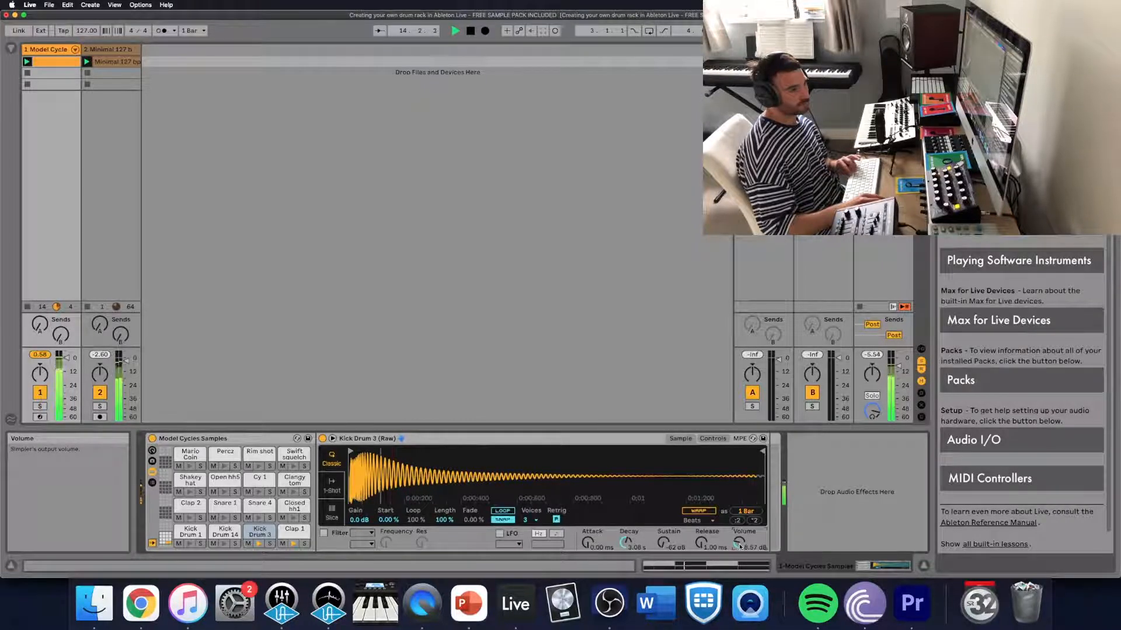
key(space)
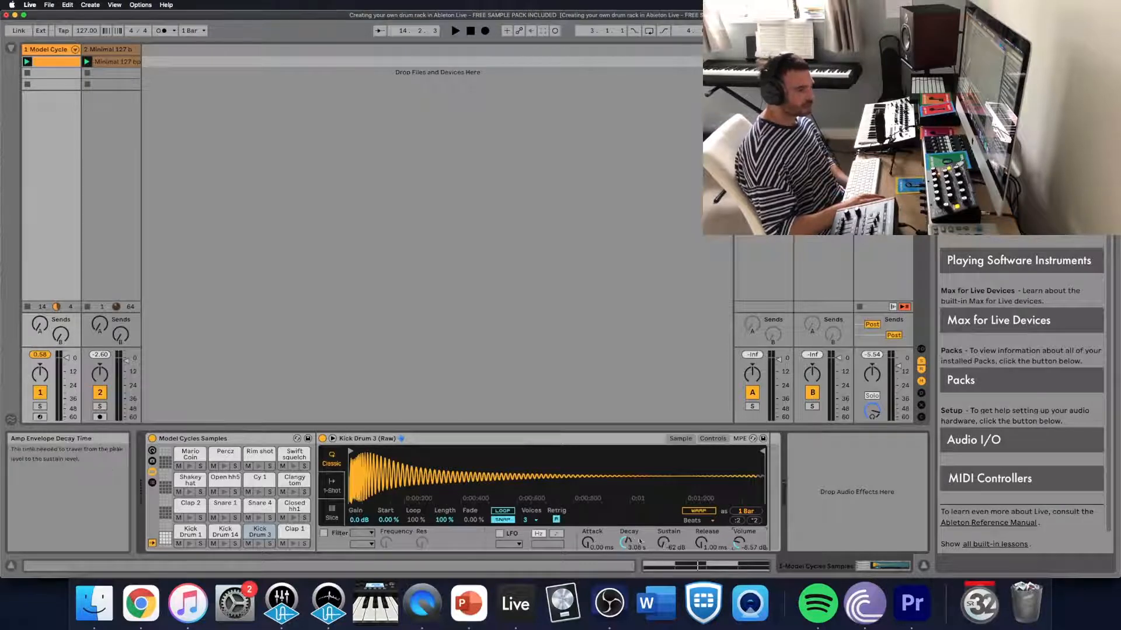
- Reopen the drum clip in the note editor and listen to the kick and clap pattern
double_click(46, 61)
key(space)
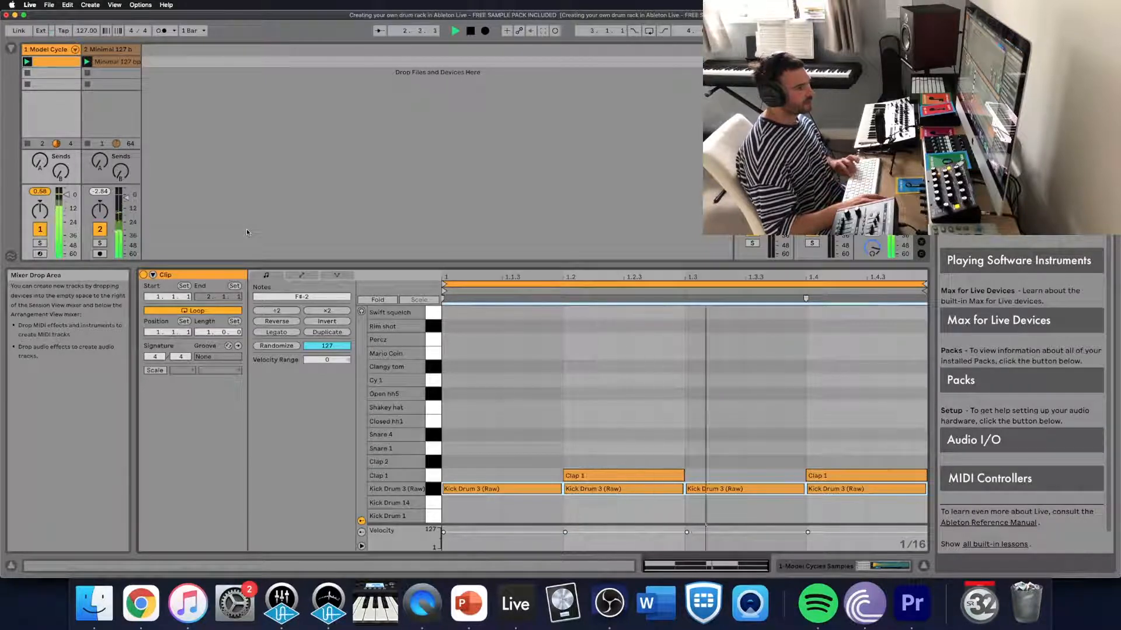
key(space)
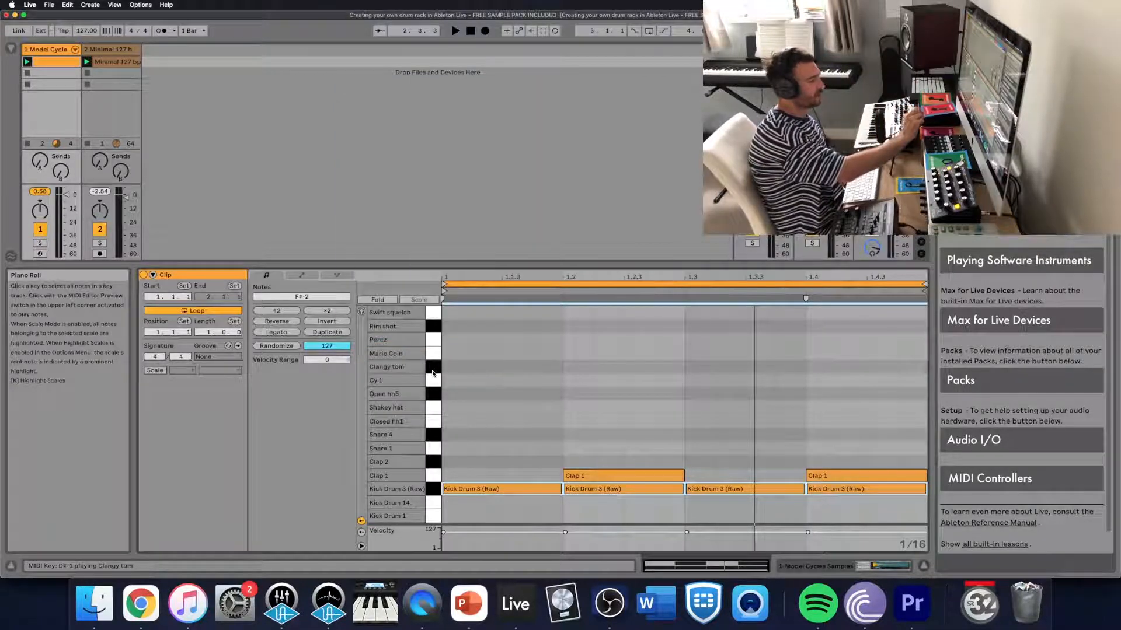
- Add half-beat Closed hh1 notes on the off-beat of all four beats and play the clip
double_click(511, 425)
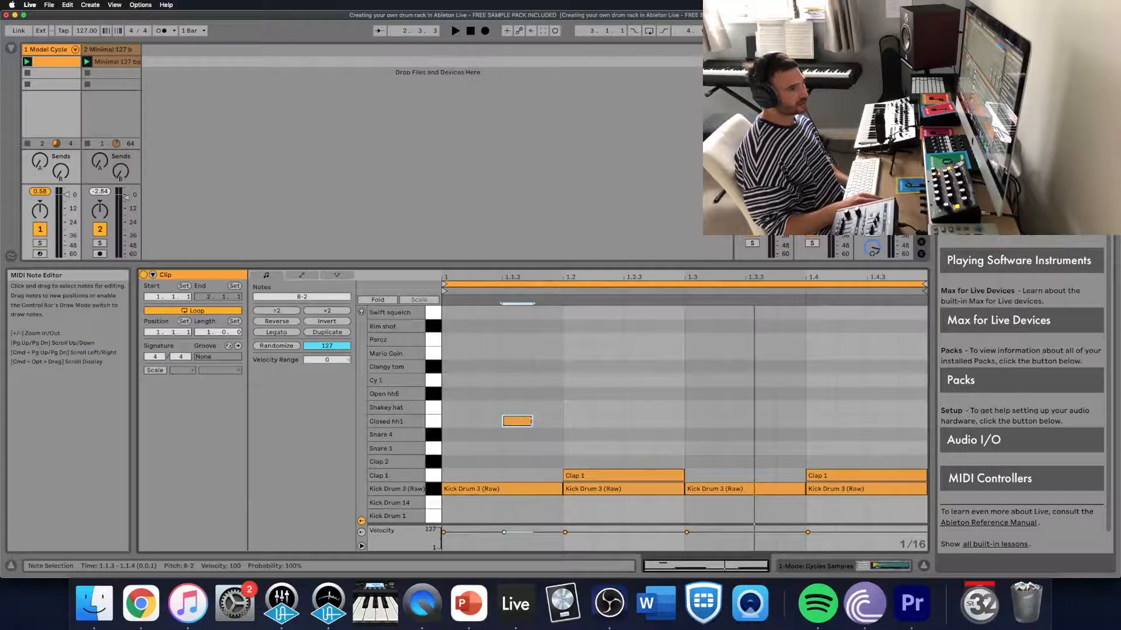
drag(535, 423, 562, 422)
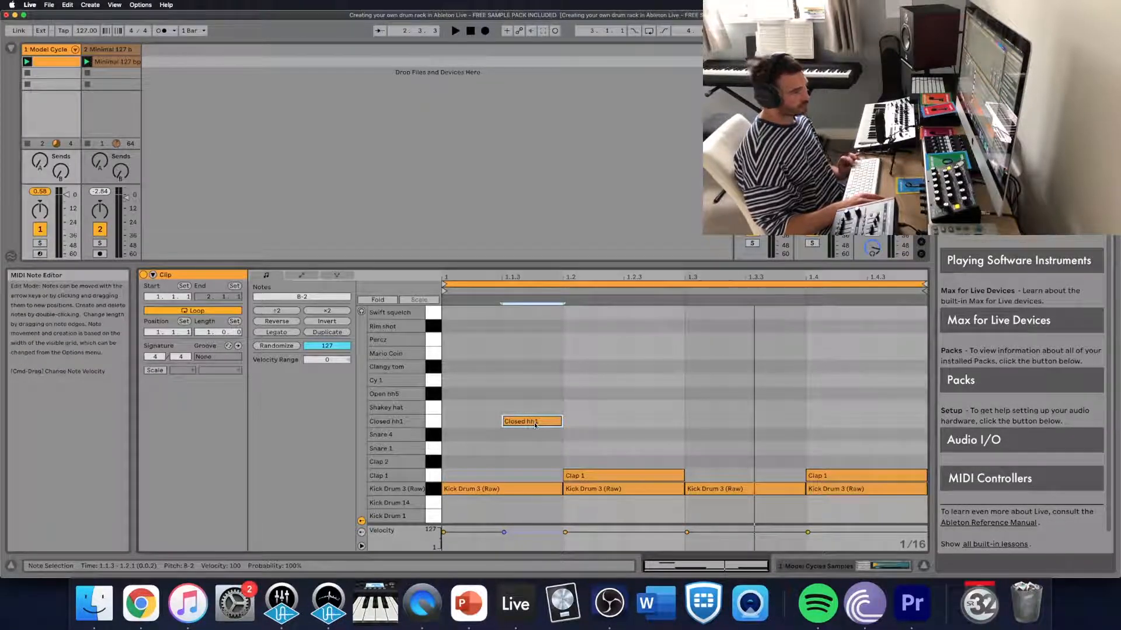
drag(531, 421, 890, 431)
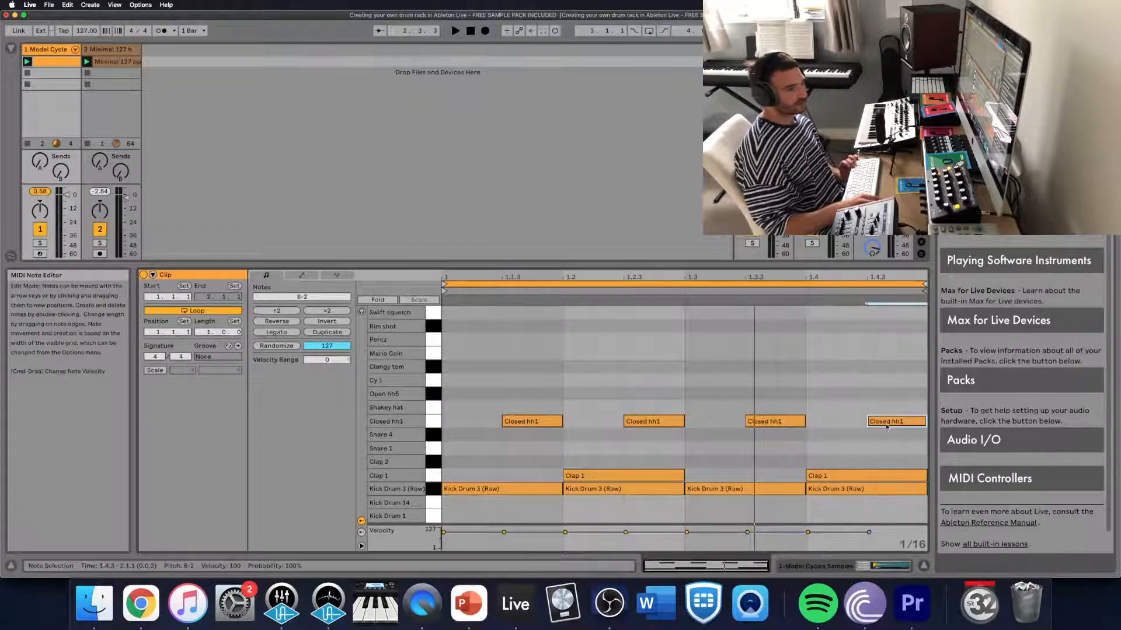
key(space)
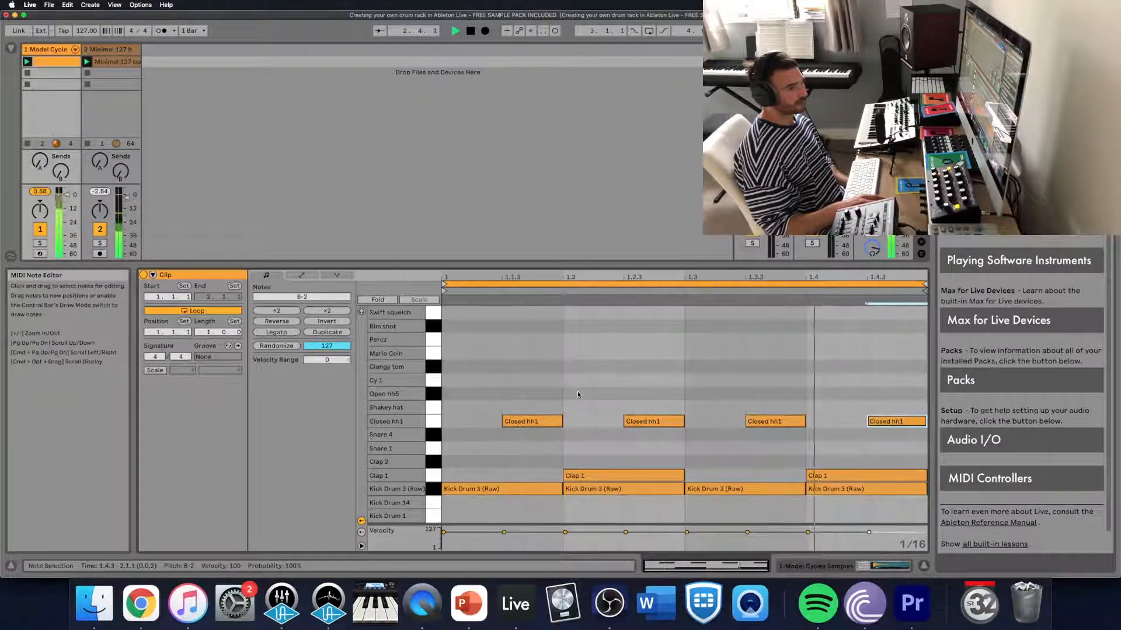
- Move the four off-beat Closed hh1 notes up to Shakey hat, comparing both hat sounds
drag(538, 394, 958, 448)
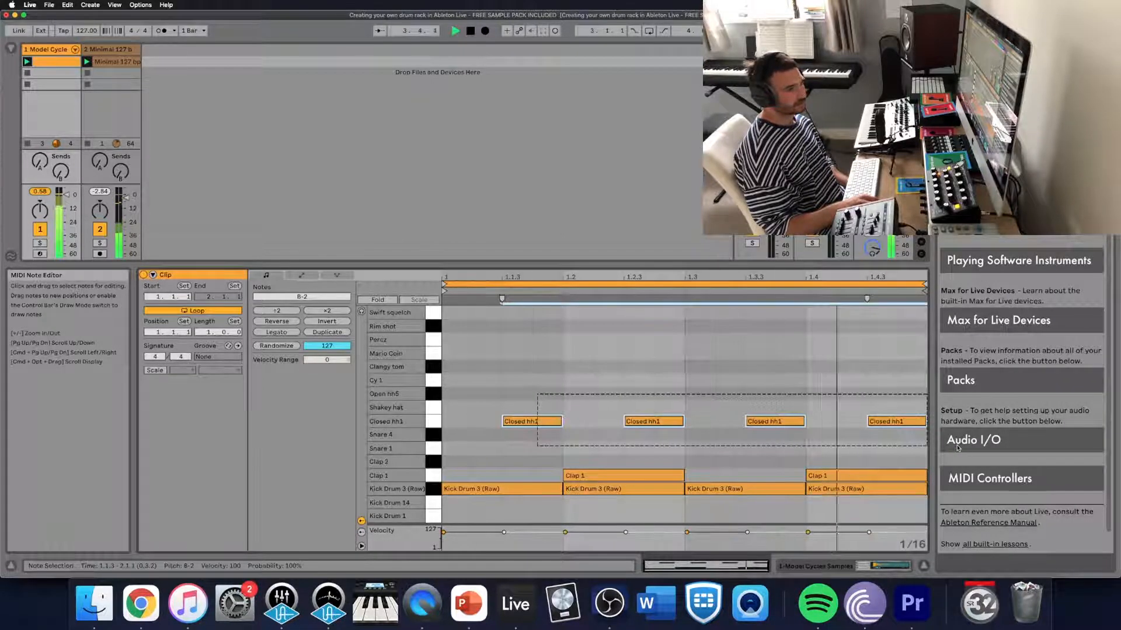
key(Up)
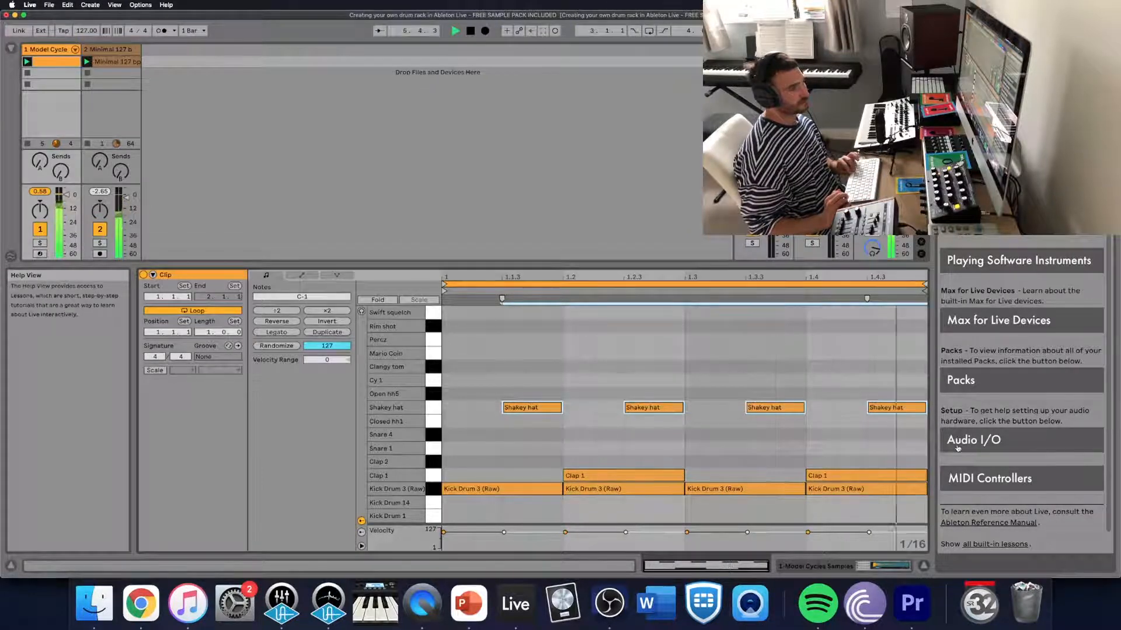
key(Down)
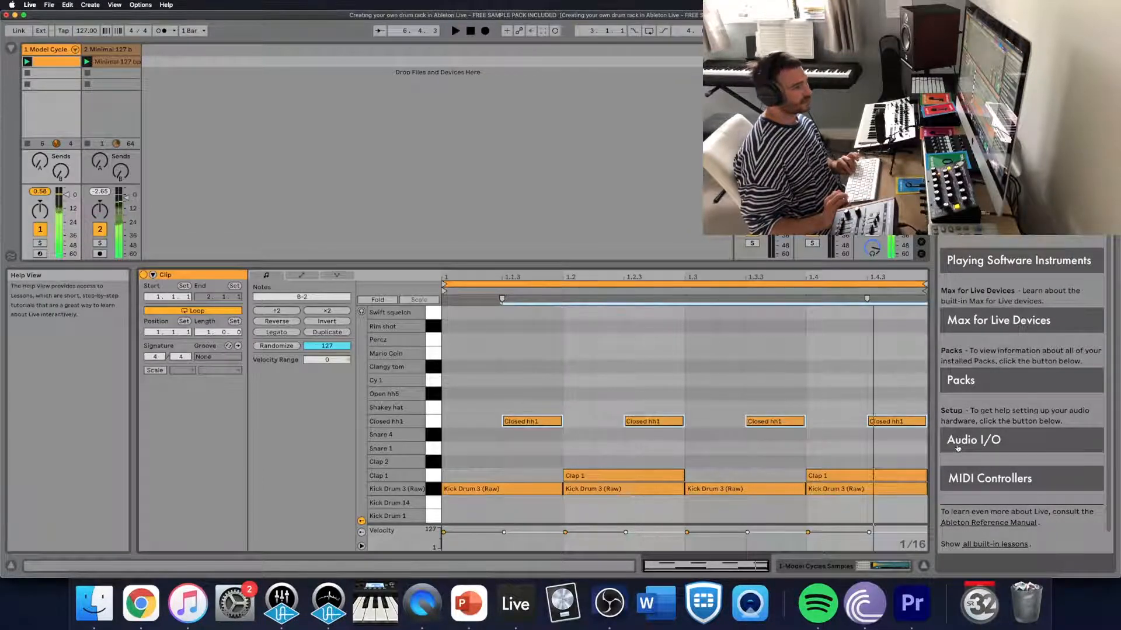
key(Up)
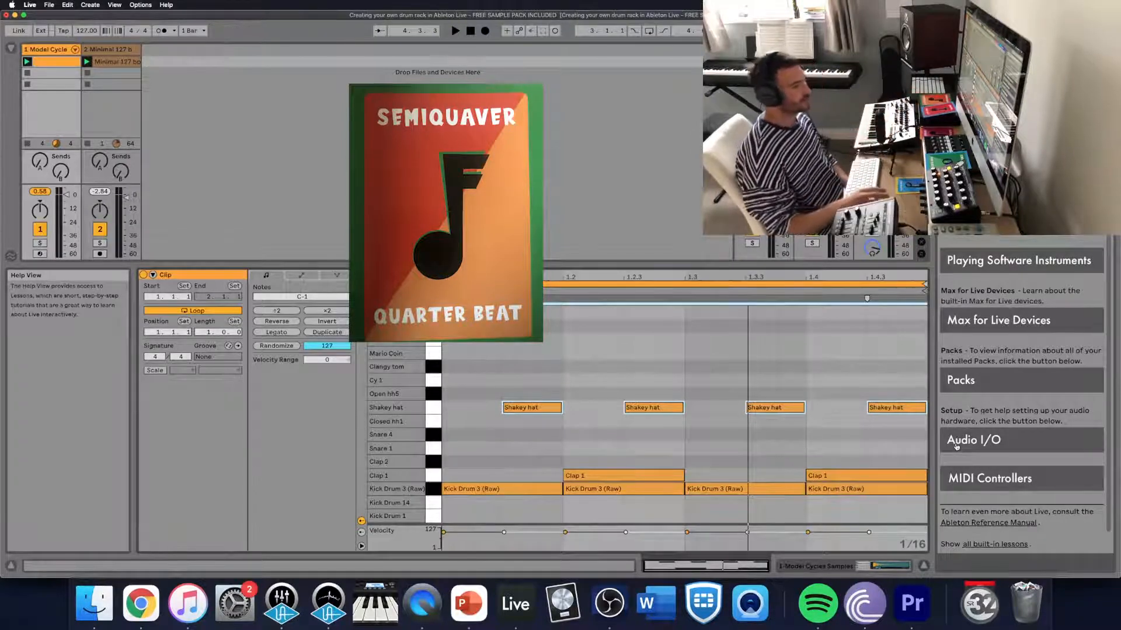
- Add sixteenth-note Closed hh1 hits at 1.1.1 and 1.1.2 and listen to the clip
double_click(452, 423)
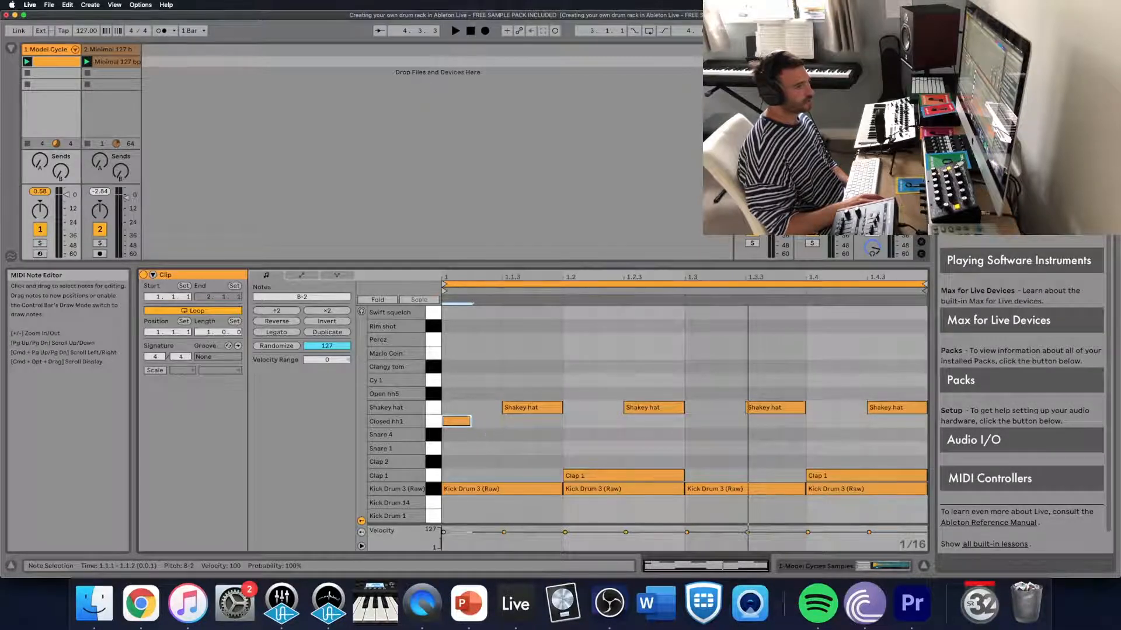
double_click(485, 422)
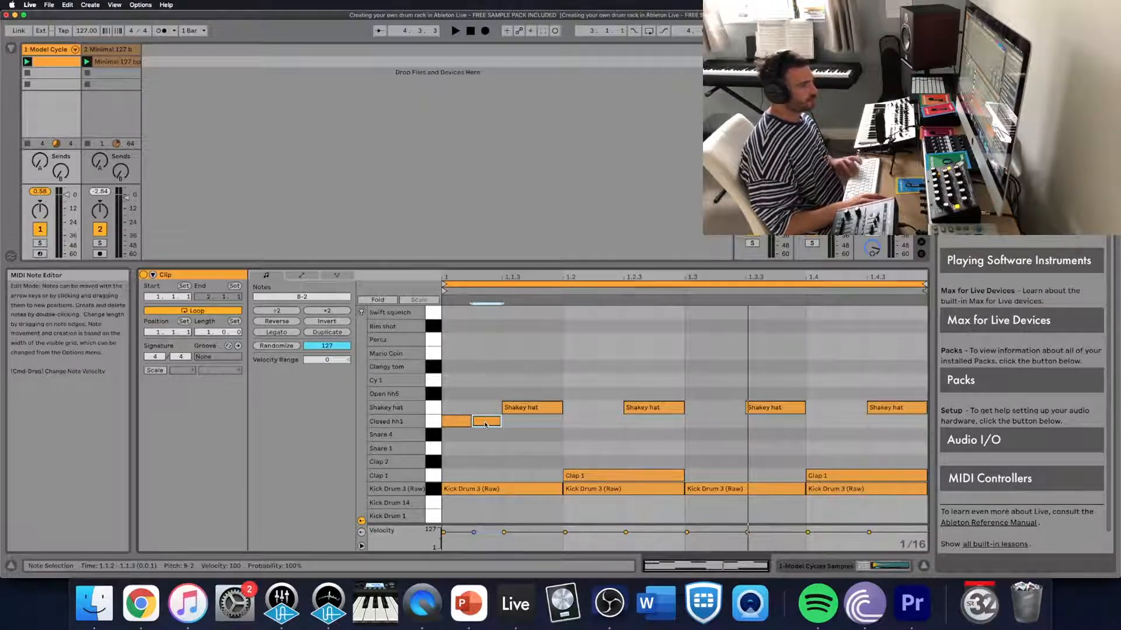
key(space)
click(460, 402)
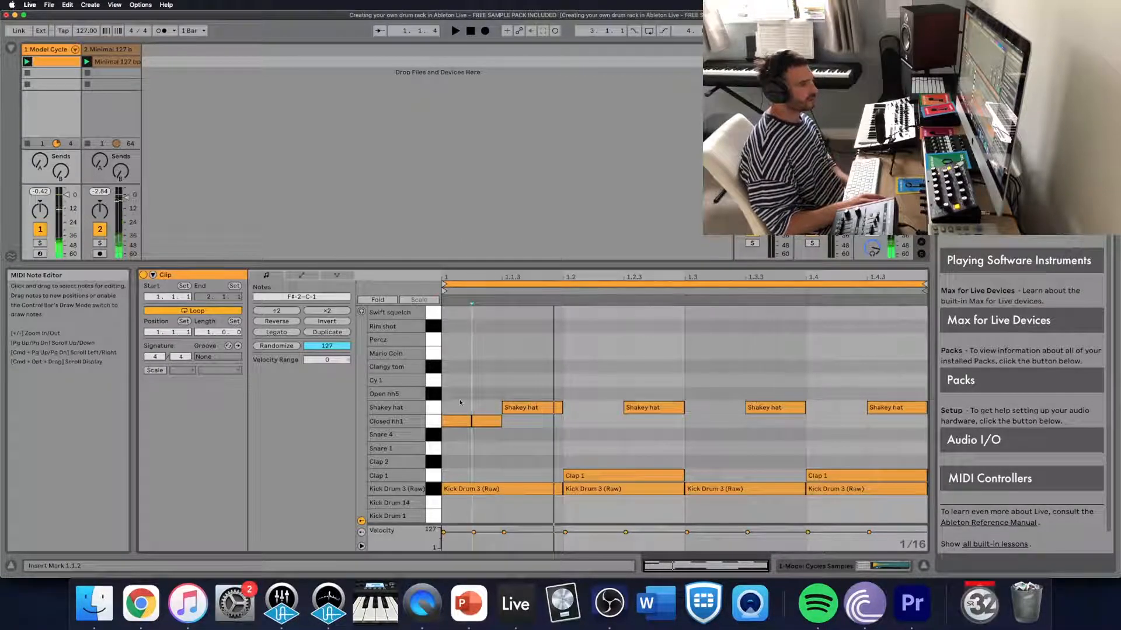
click(485, 422)
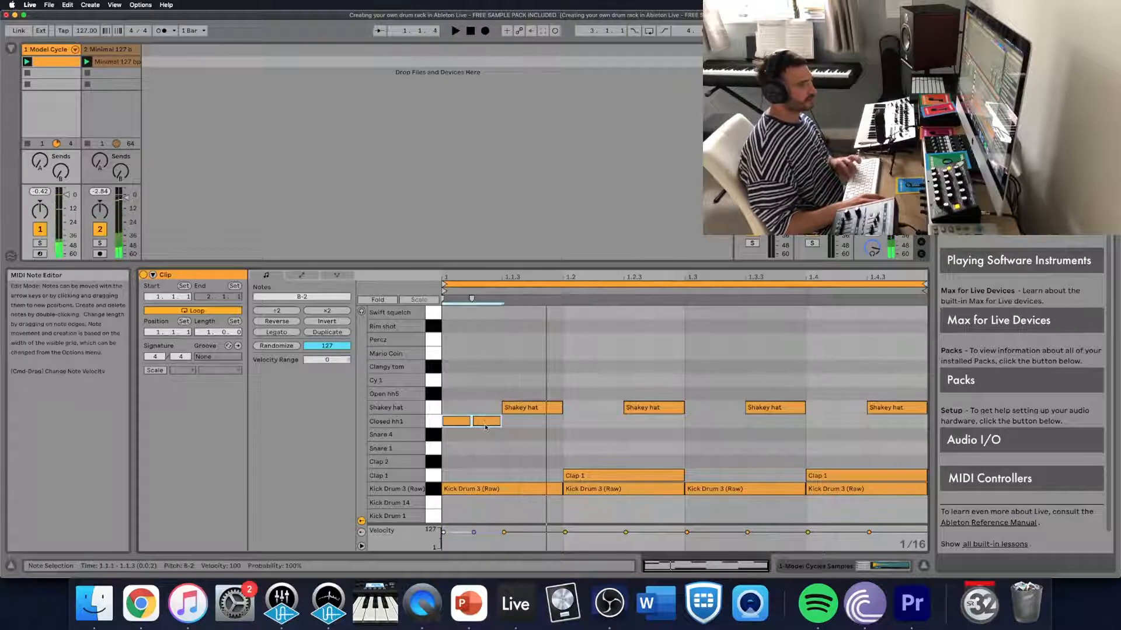
click(484, 432)
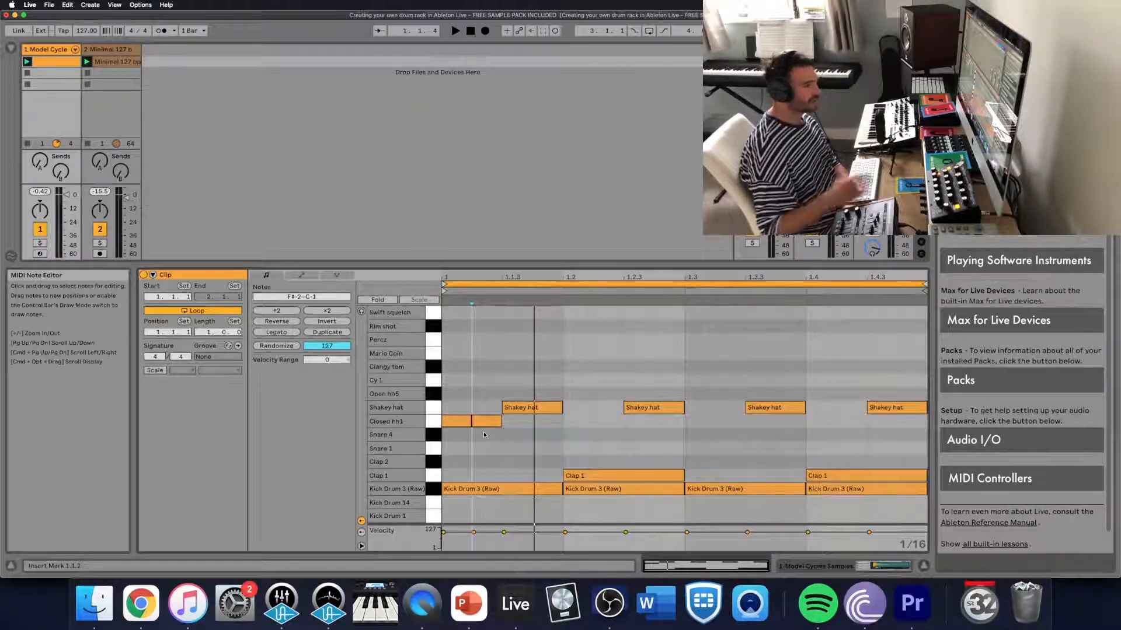
- Lower the velocity of the second Closed hh1 note, at 1.1.2, to 17 and play the clip
click(486, 420)
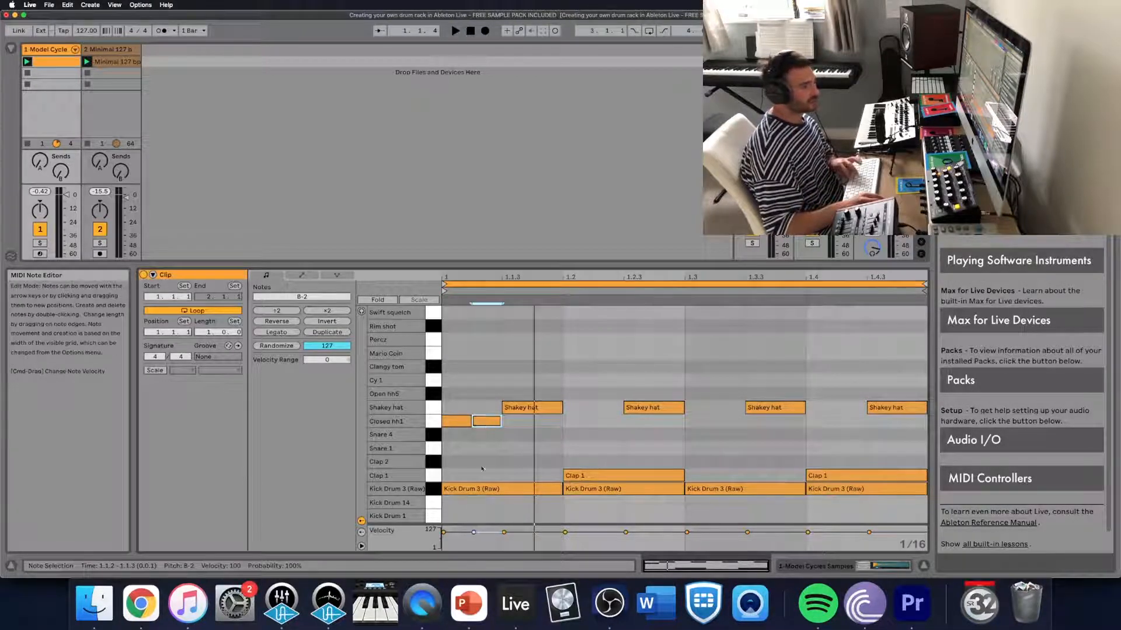
drag(474, 532, 473, 537)
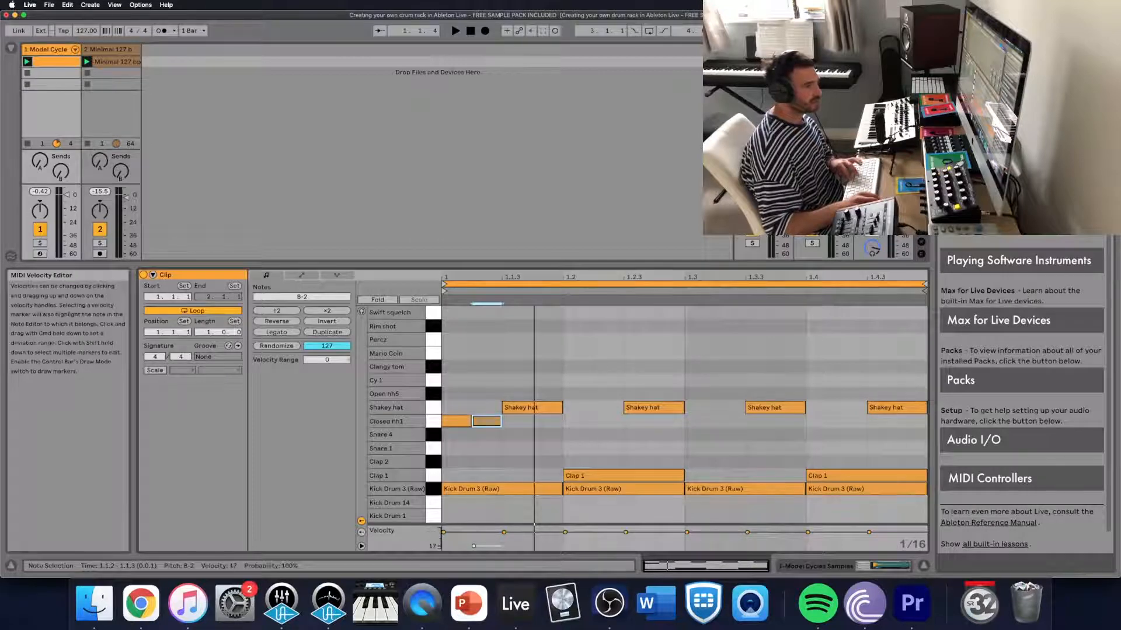
click(456, 422)
click(460, 440)
key(space)
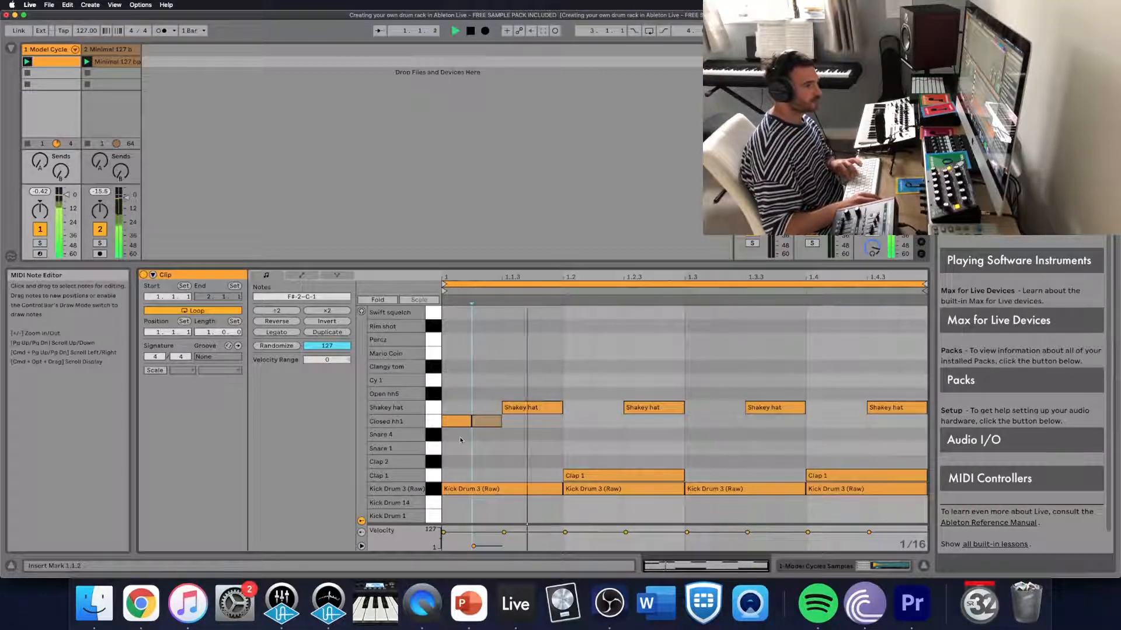
key(space)
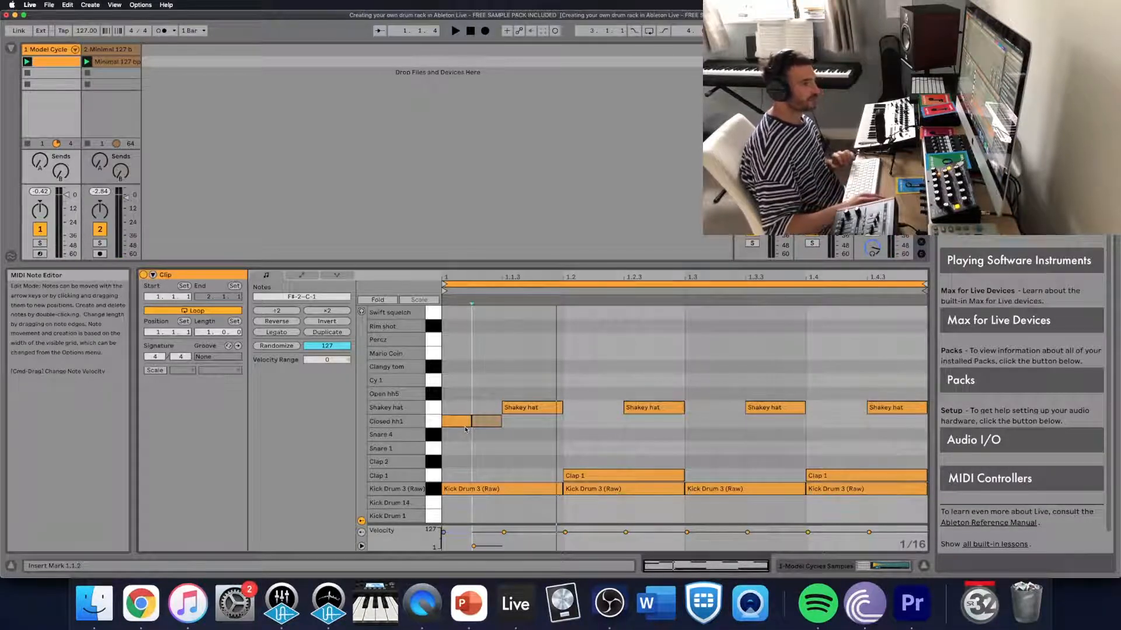
- Duplicate the loud and soft Closed hh1 pair until sixteenths fill all four beats, and listen to the pattern
drag(465, 430, 484, 423)
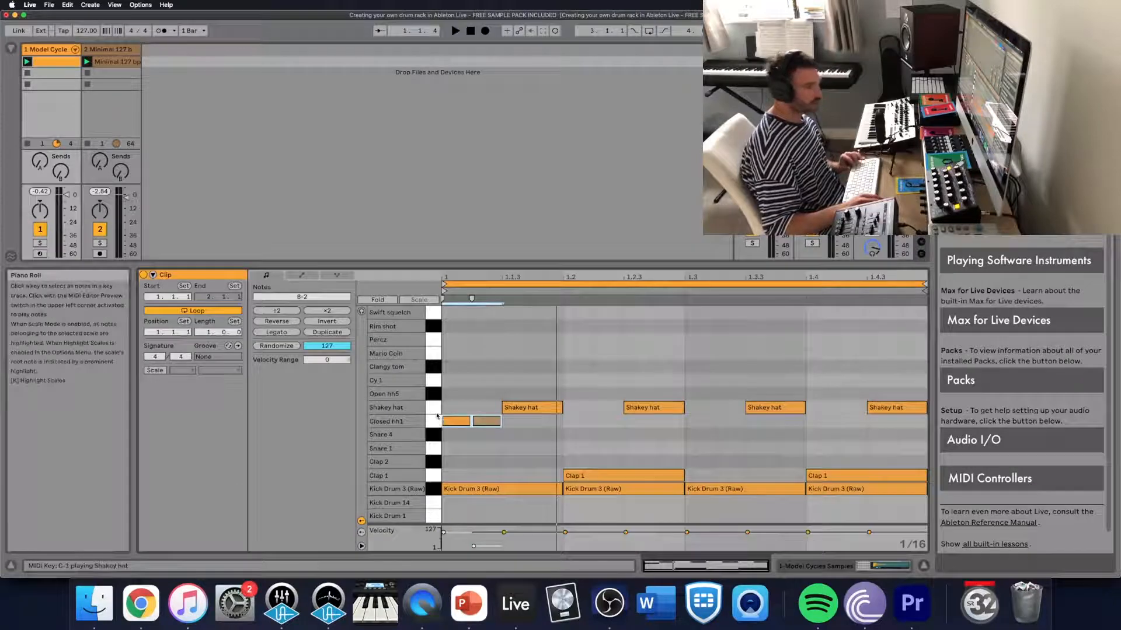
key(super+d)
drag(454, 441, 562, 422)
key(super+d)
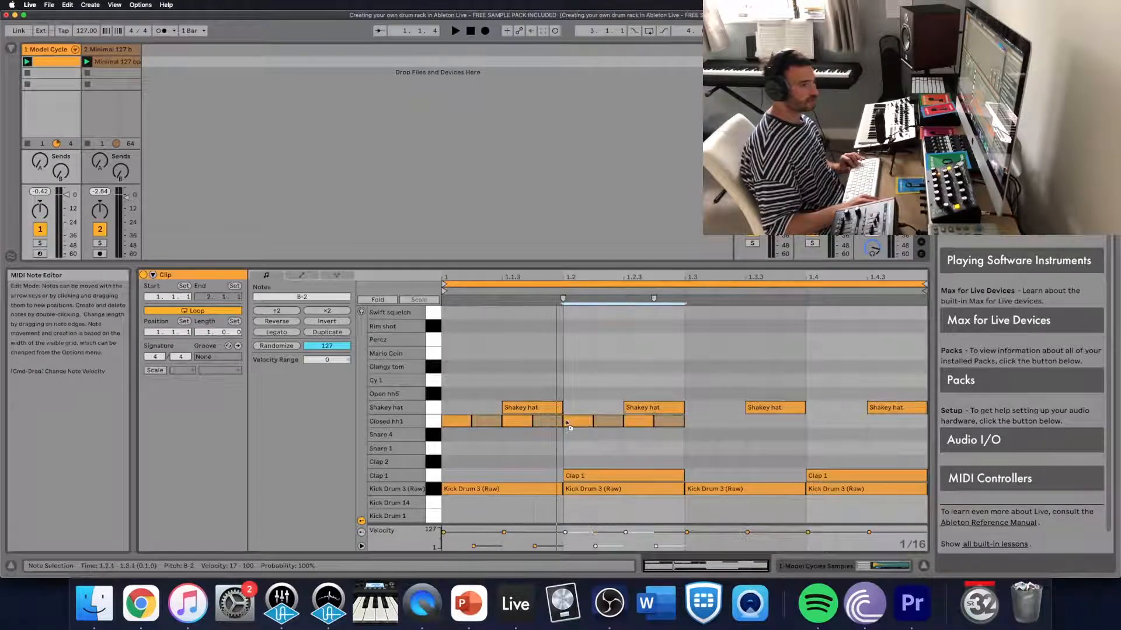
drag(446, 442, 684, 420)
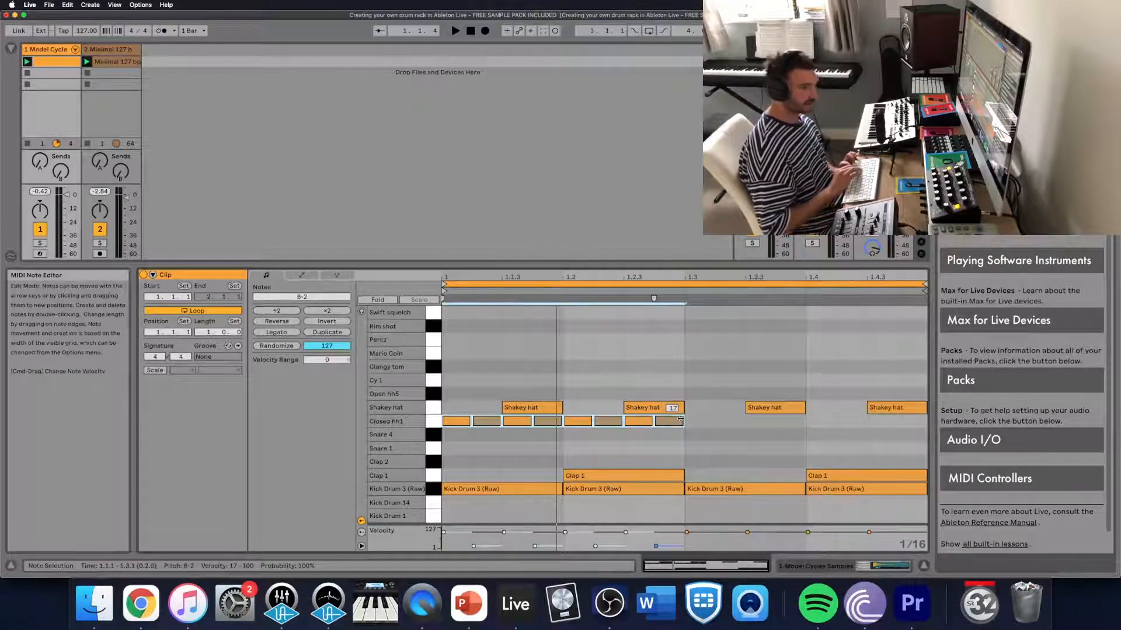
key(super+d)
key(space)
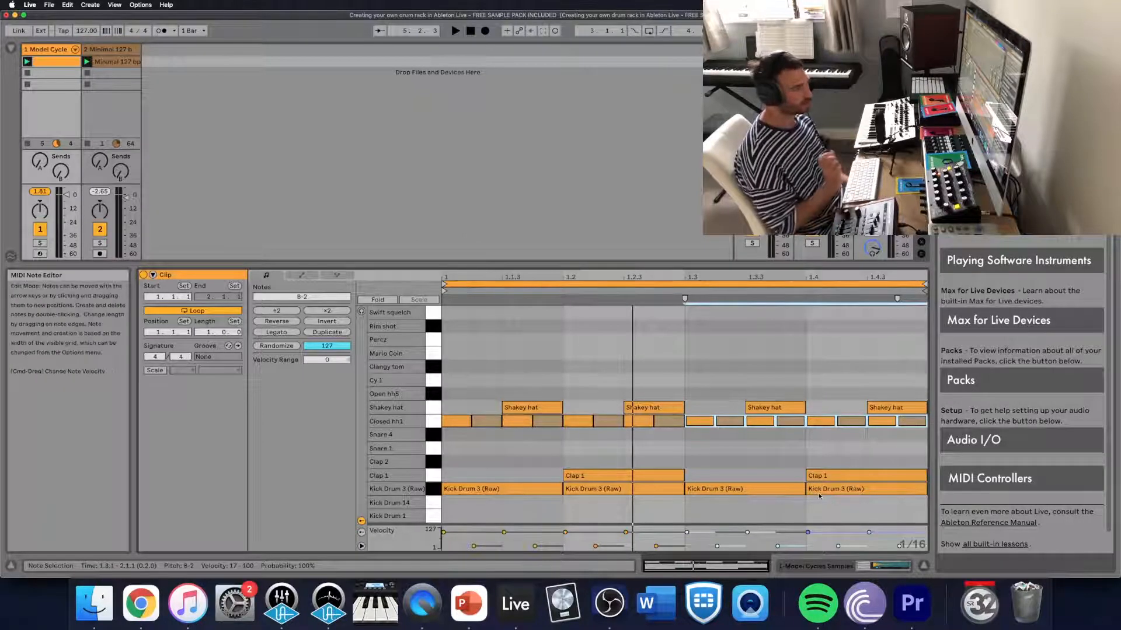
key(space)
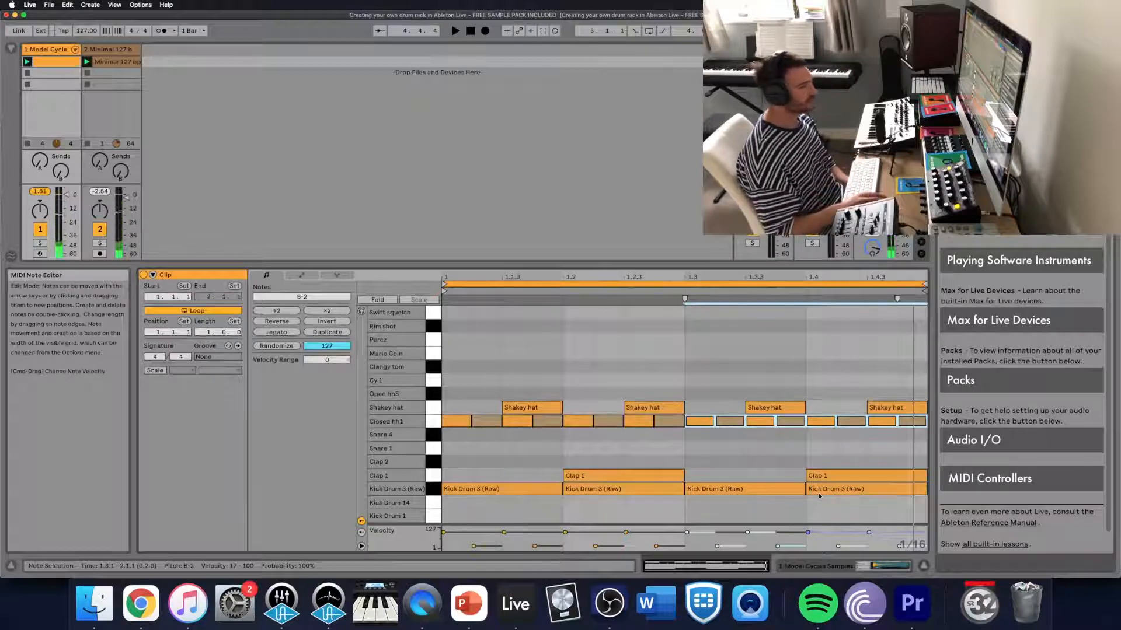
- Add sixteenth-note Snare 4 hits at 1.1.2 and 1.2.4 while the clip plays
click(481, 448)
key(space)
double_click(483, 436)
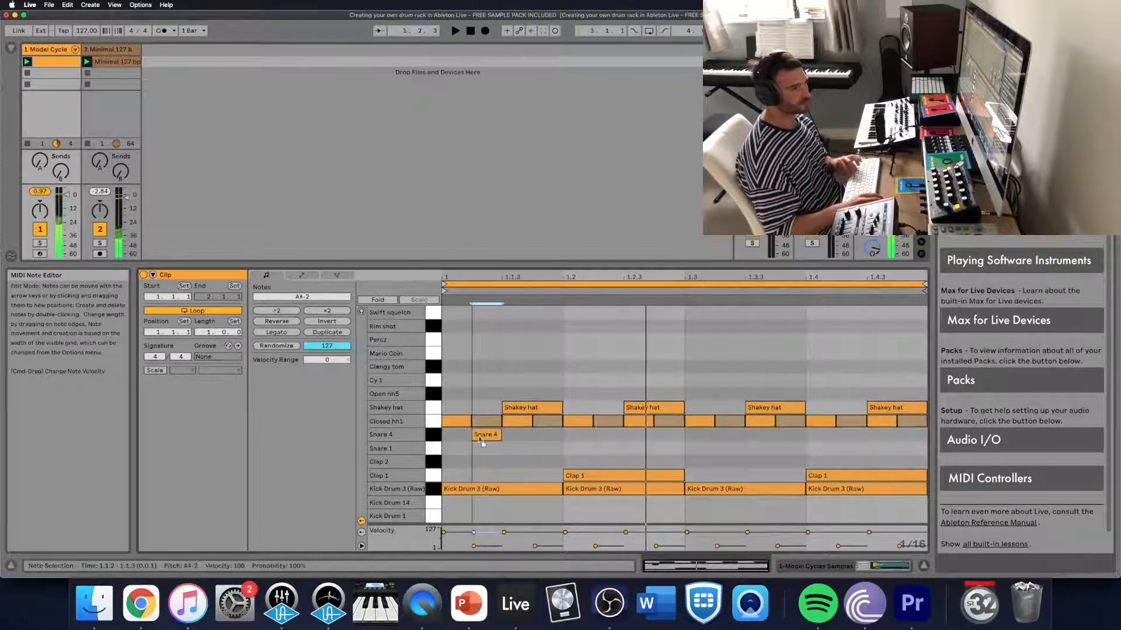
click(667, 440)
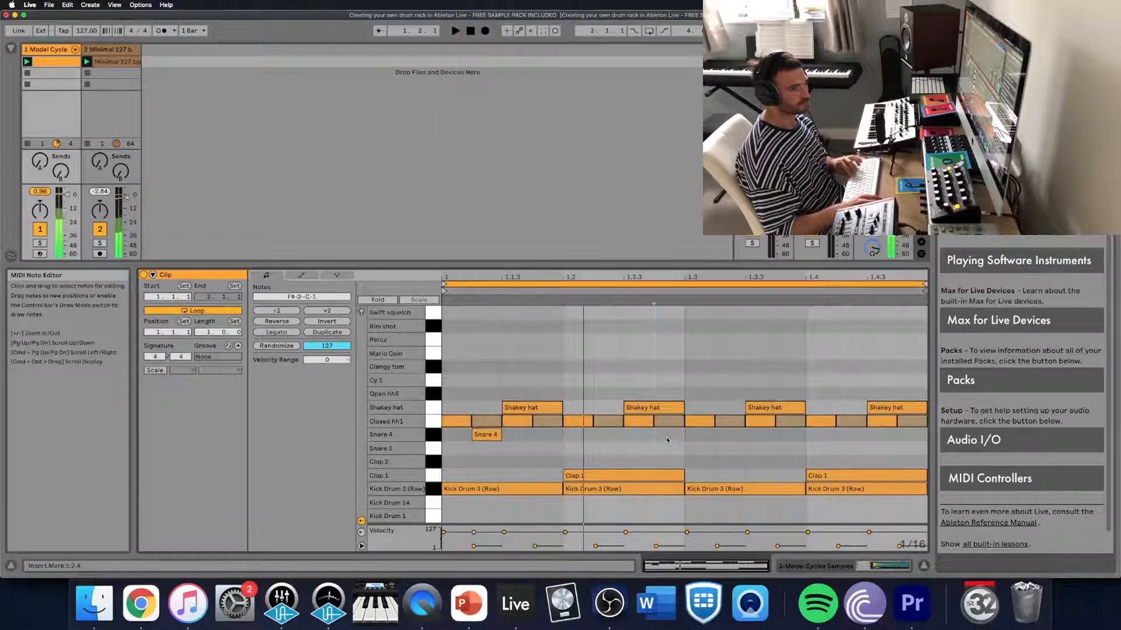
double_click(667, 439)
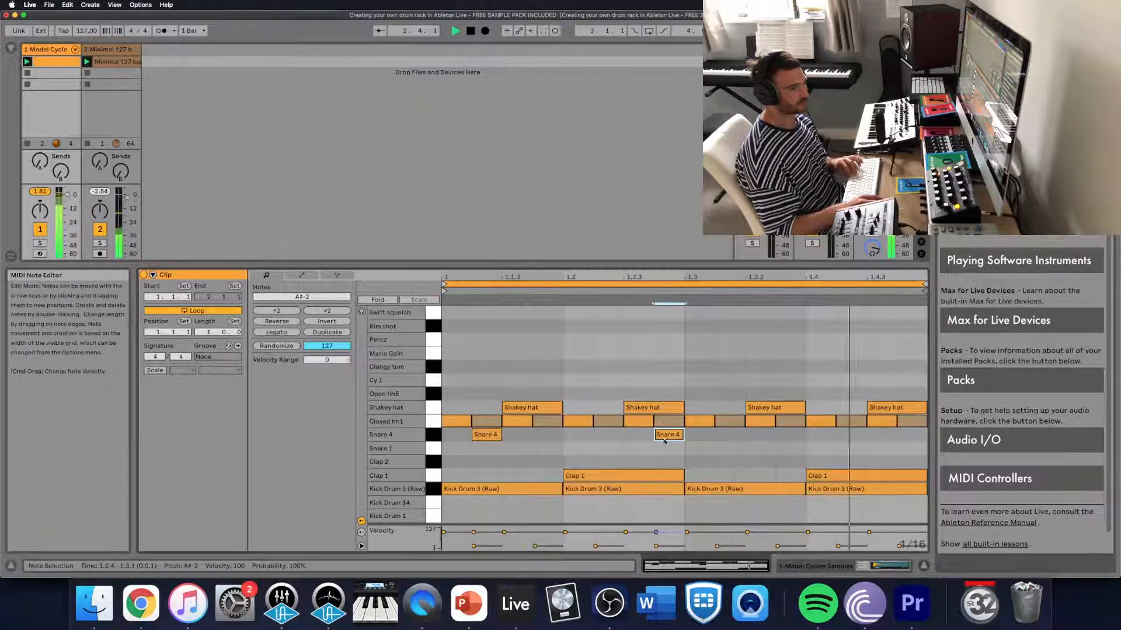
key(space)
- During playback, switch Snare 4 to Classic mode with release 1.09 ms, sustain -18 dB and decay 347 ms
click(816, 567)
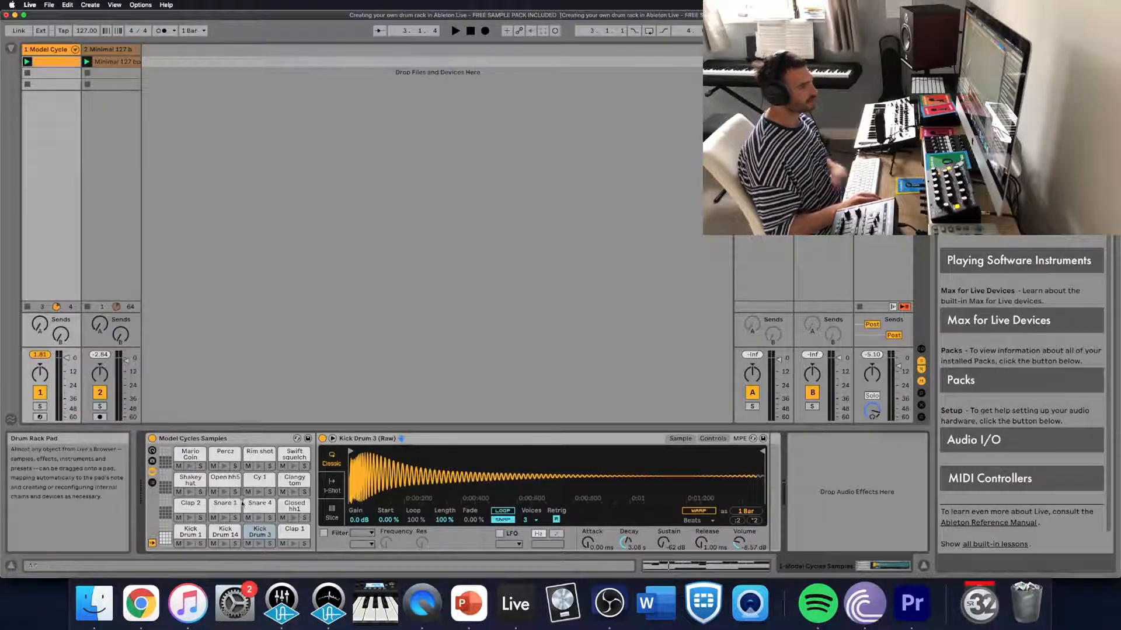
key(space)
click(260, 504)
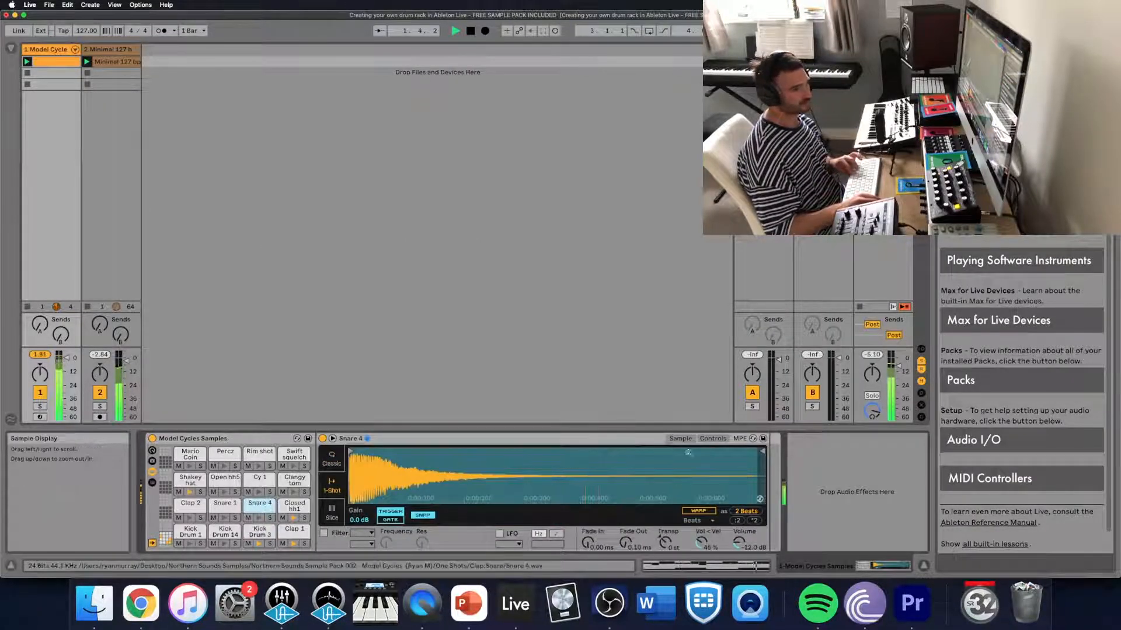
click(713, 438)
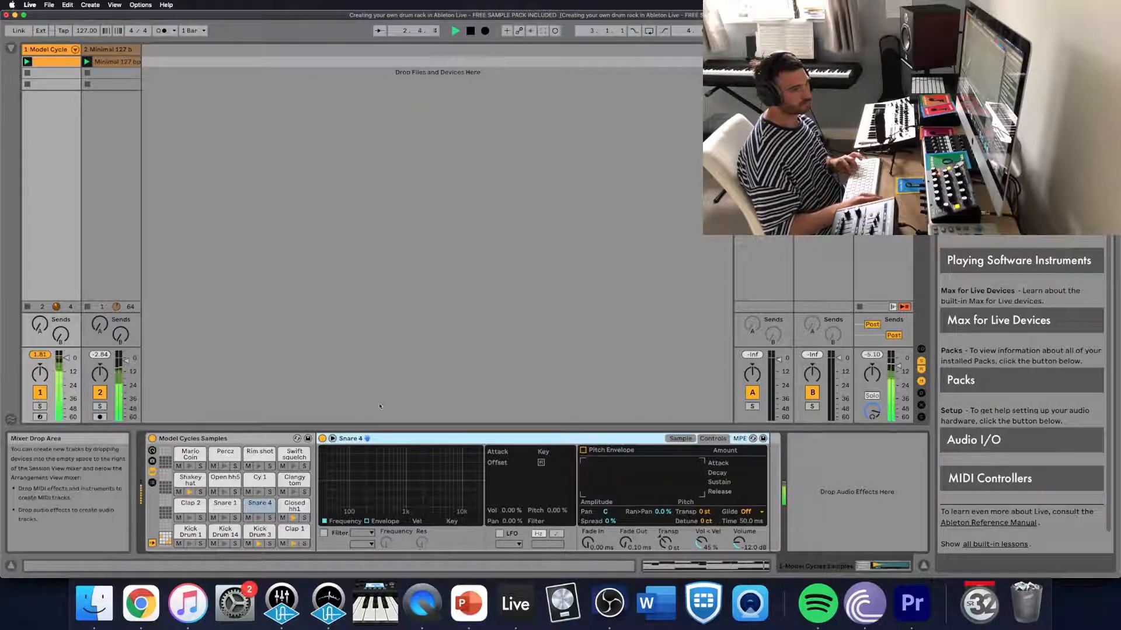
click(680, 438)
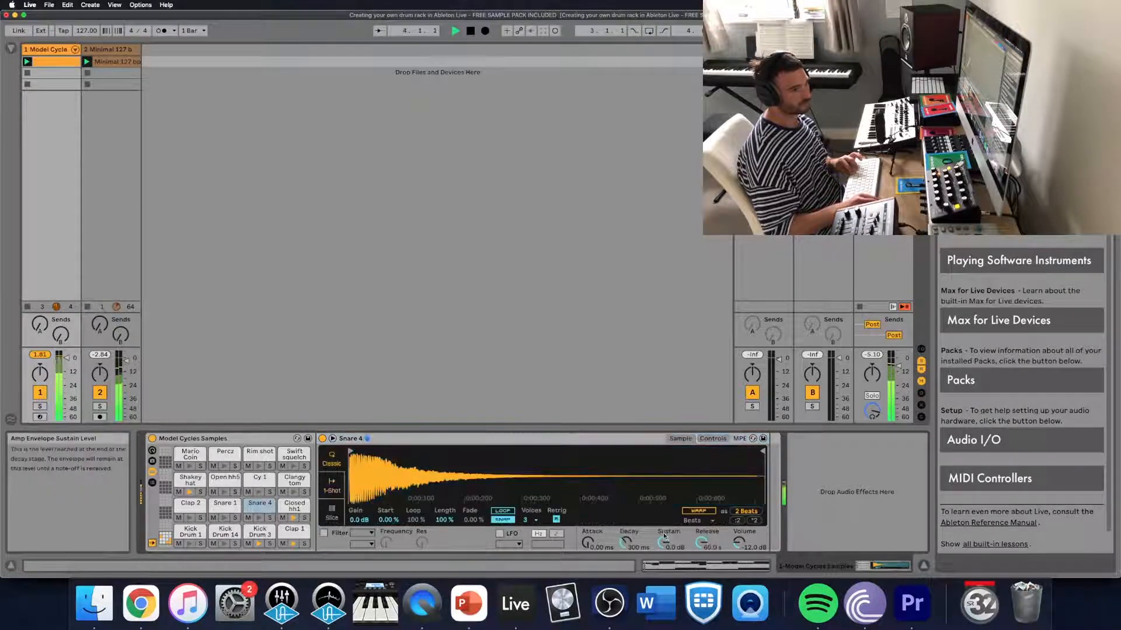
drag(664, 543, 664, 549)
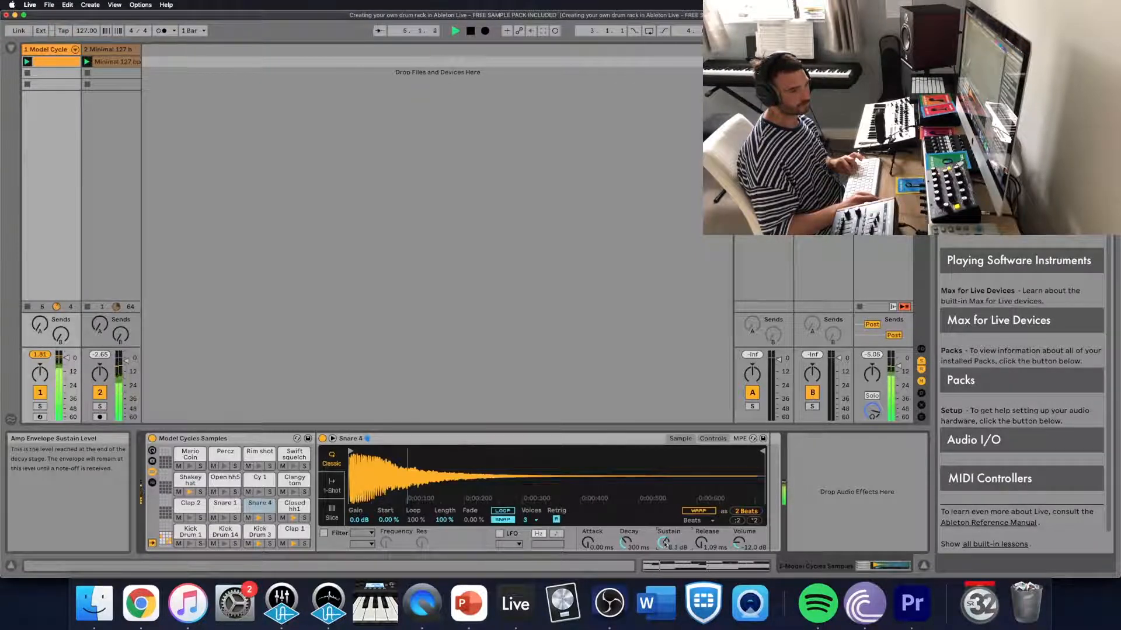
drag(645, 543, 645, 546)
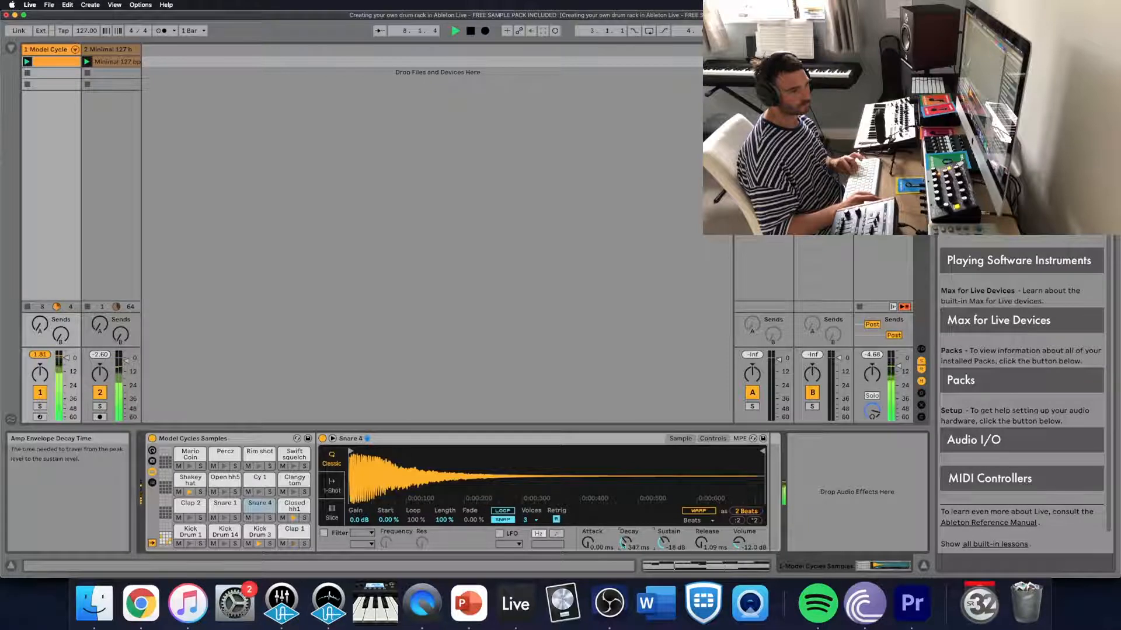
- Create an empty clip in the drum track's second slot, reopen the first drum clip's notes and stop playback
double_click(54, 73)
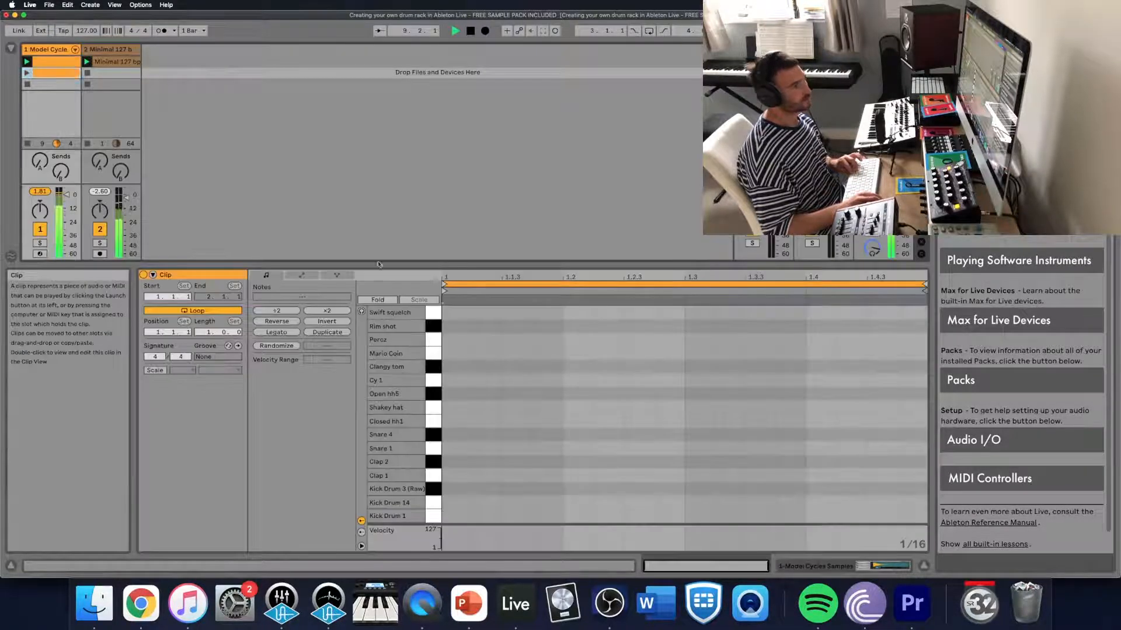
click(59, 61)
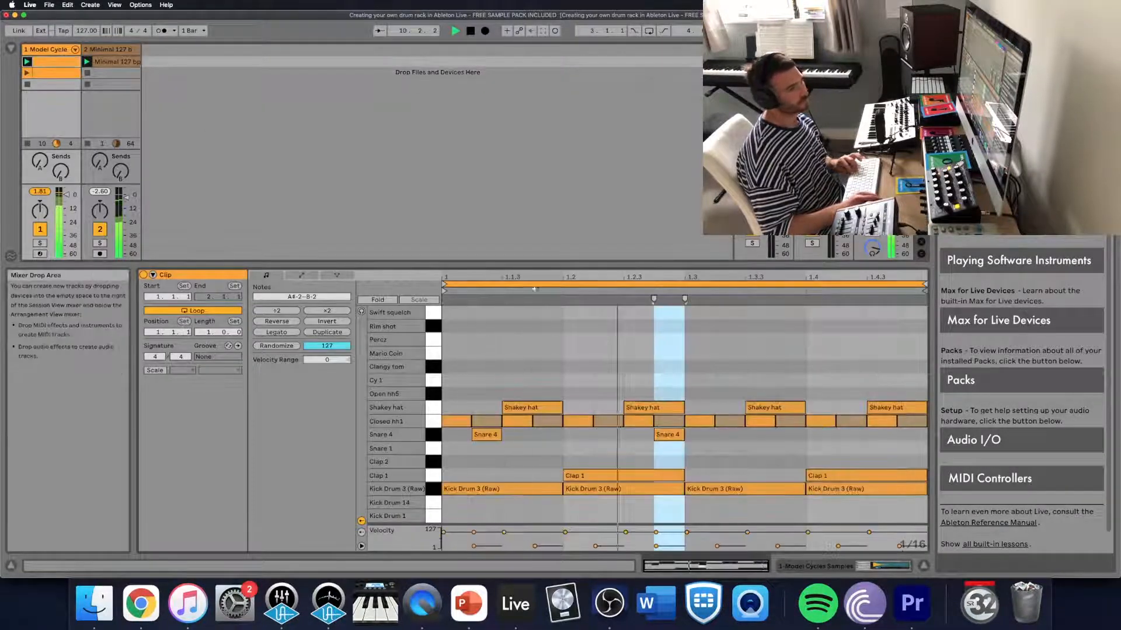
key(space)
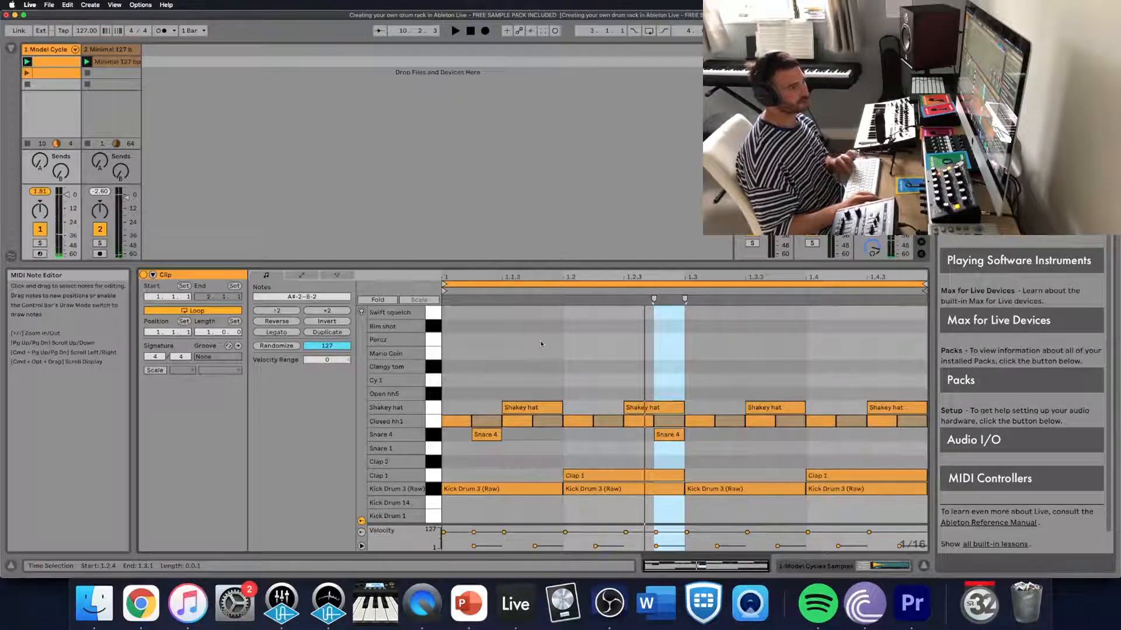
- During playback, add a Percz note at 1.1.4 and Rim shot notes at 1.2.3, 1.3.4 and 1.4.3
key(space)
double_click(543, 341)
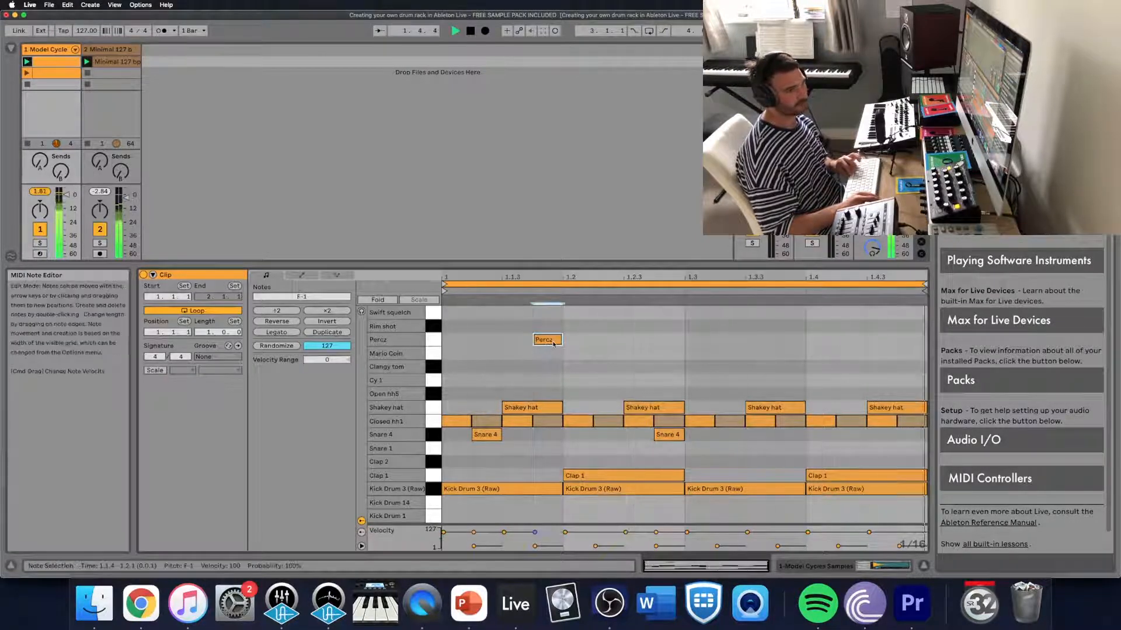
drag(553, 344, 553, 344)
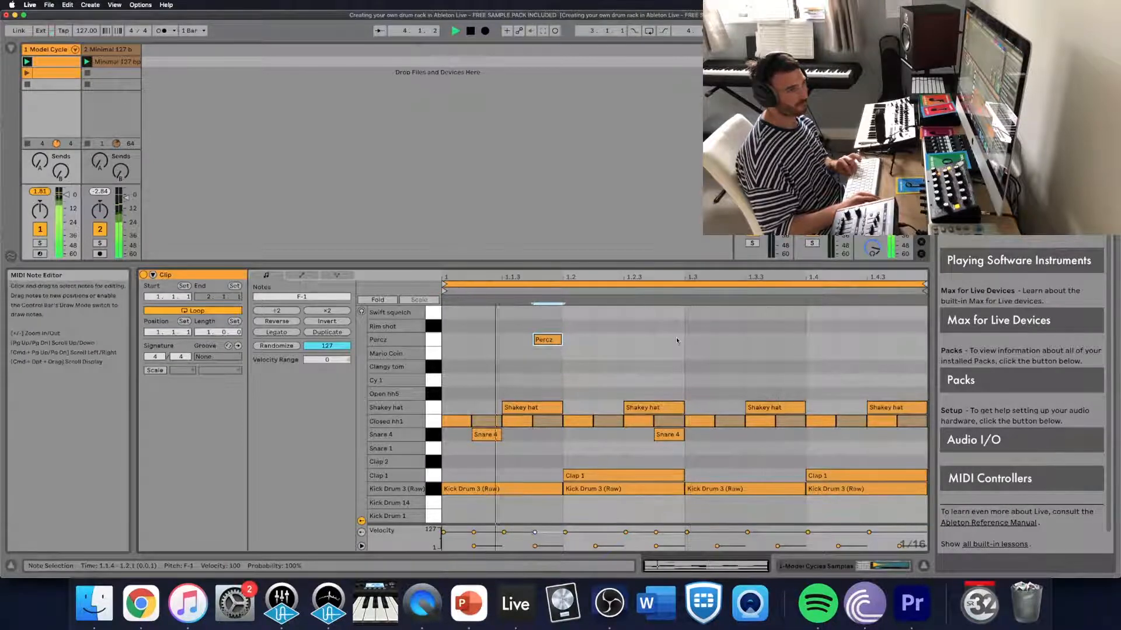
double_click(638, 326)
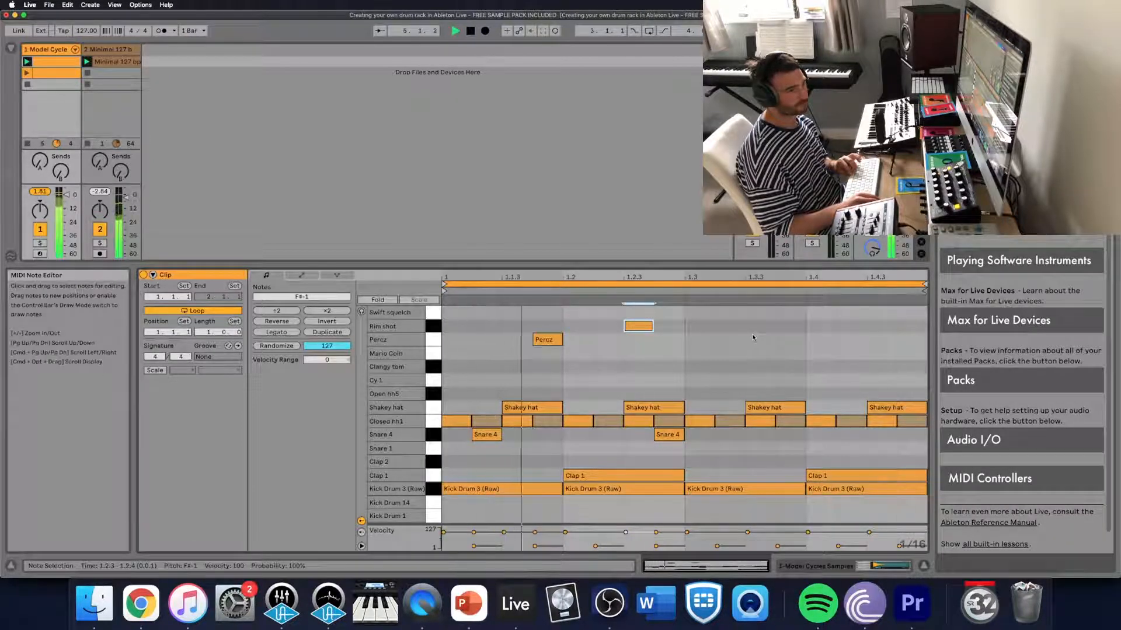
double_click(862, 327)
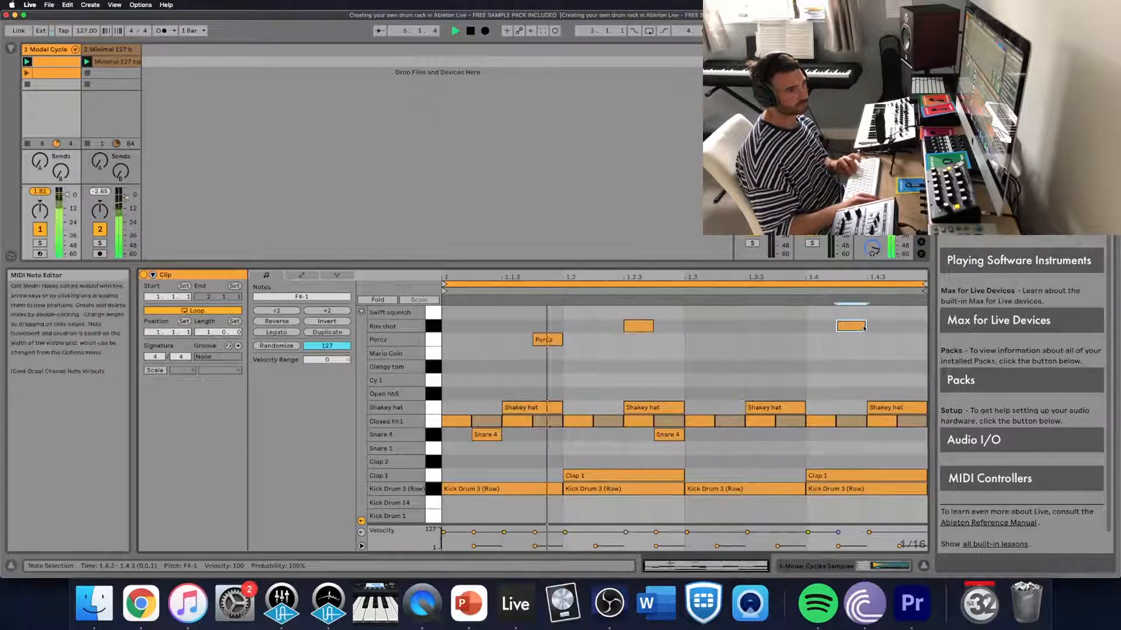
mouse_move(864, 327)
mouse_down()
mouse_move(803, 327)
mouse_move(882, 329)
mouse_up()
double_click(822, 327)
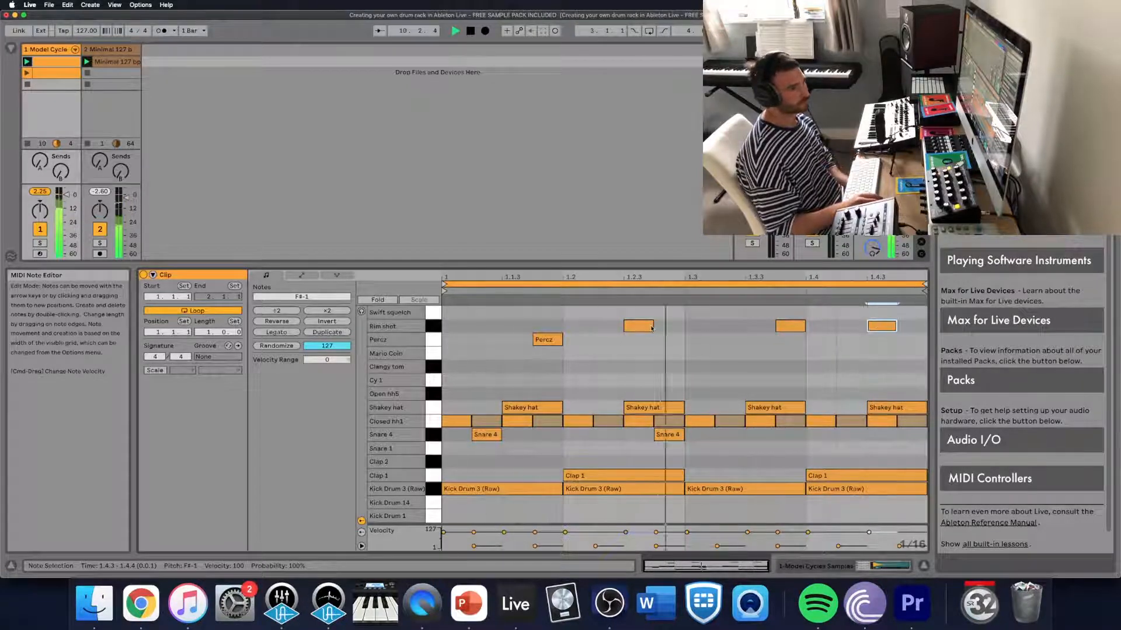
- Add a sixteenth-note Cy 1 hit at 1.1.1
click(473, 379)
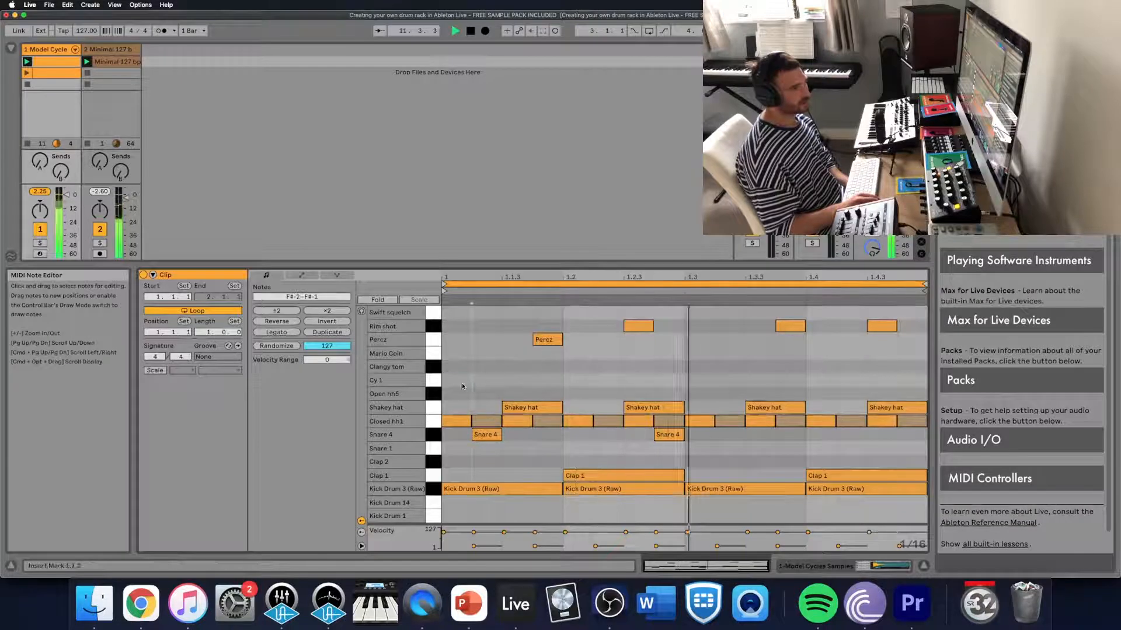
double_click(464, 384)
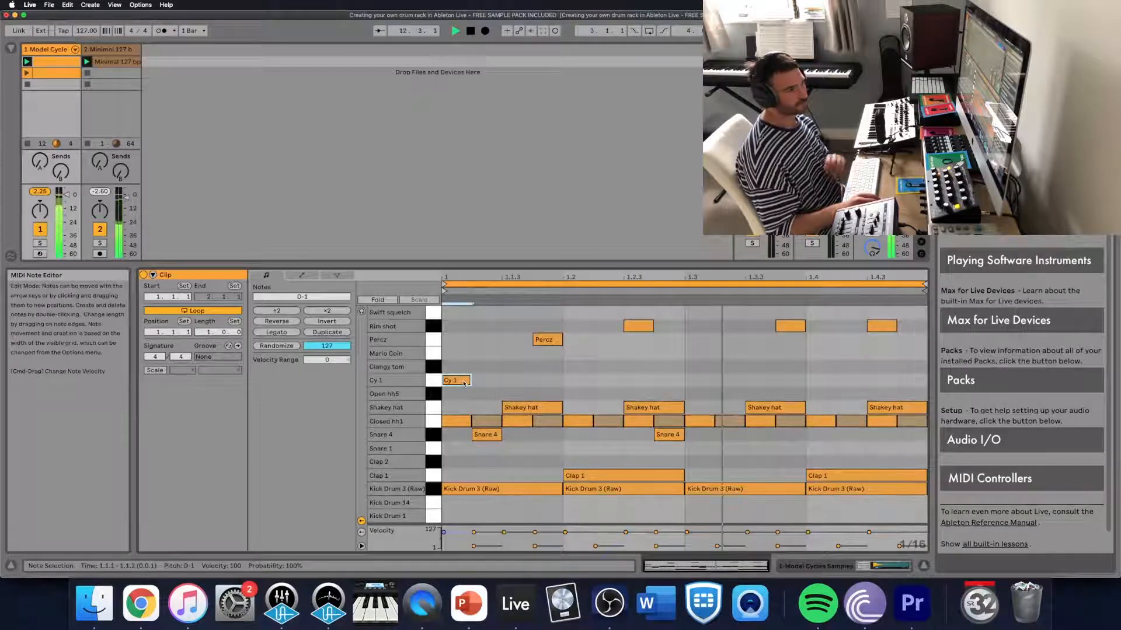
- Duplicate the loop to two bars and delete the copied Cy 1 note at the start of bar 2
click(320, 332)
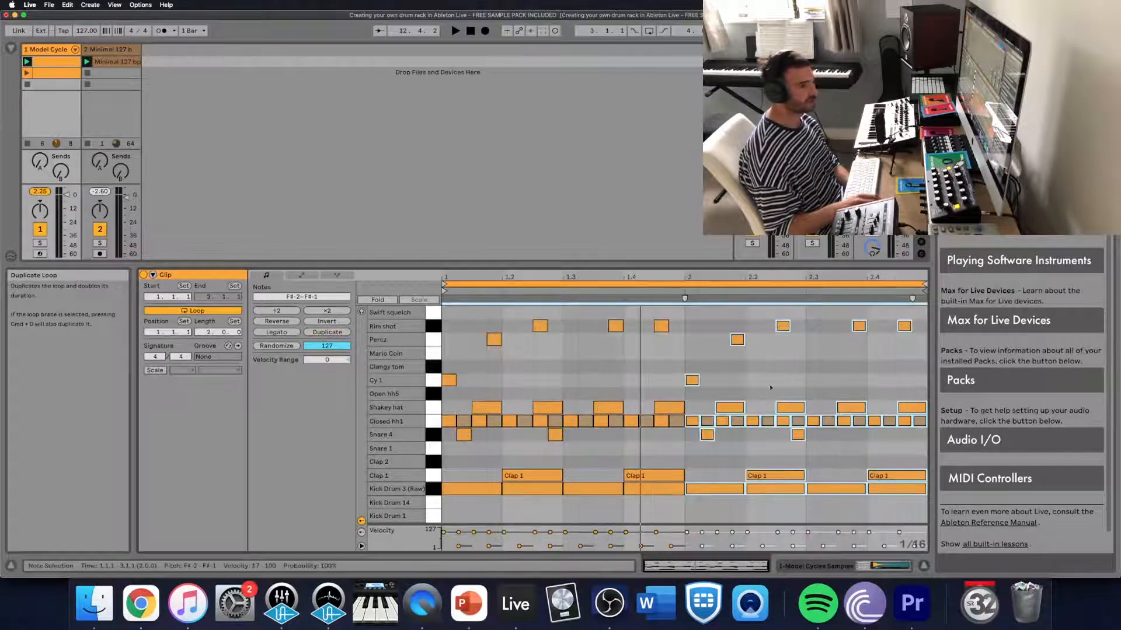
click(693, 380)
key(Delete)
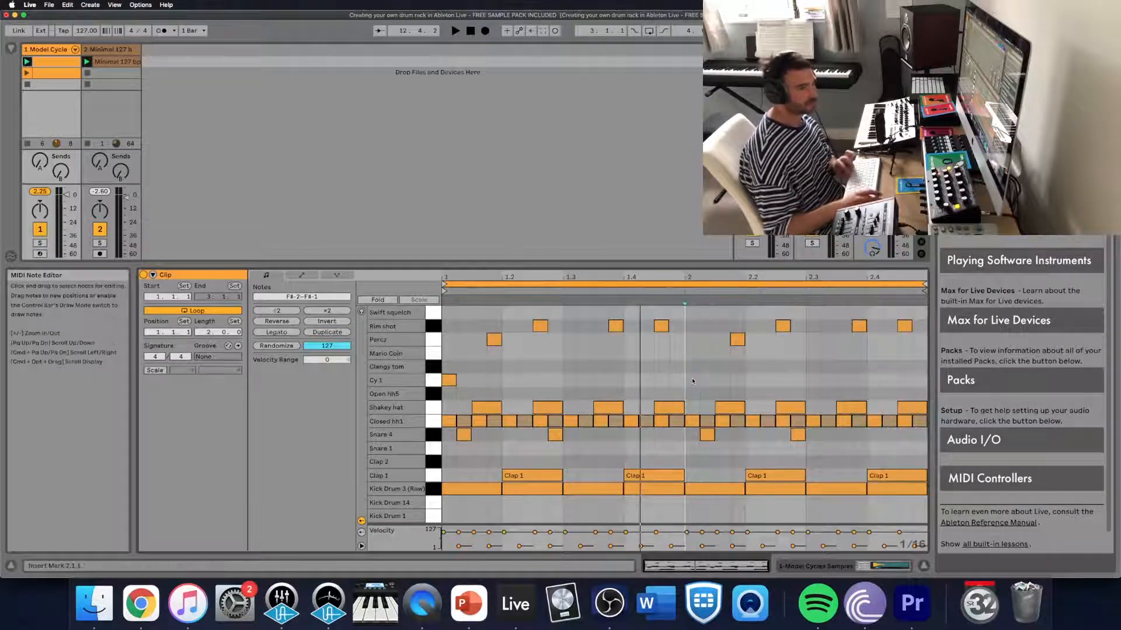
- Audition the two-bar loop, delete the Snare 4 note at 2.1.2 and add one at 2.3.2
key(space)
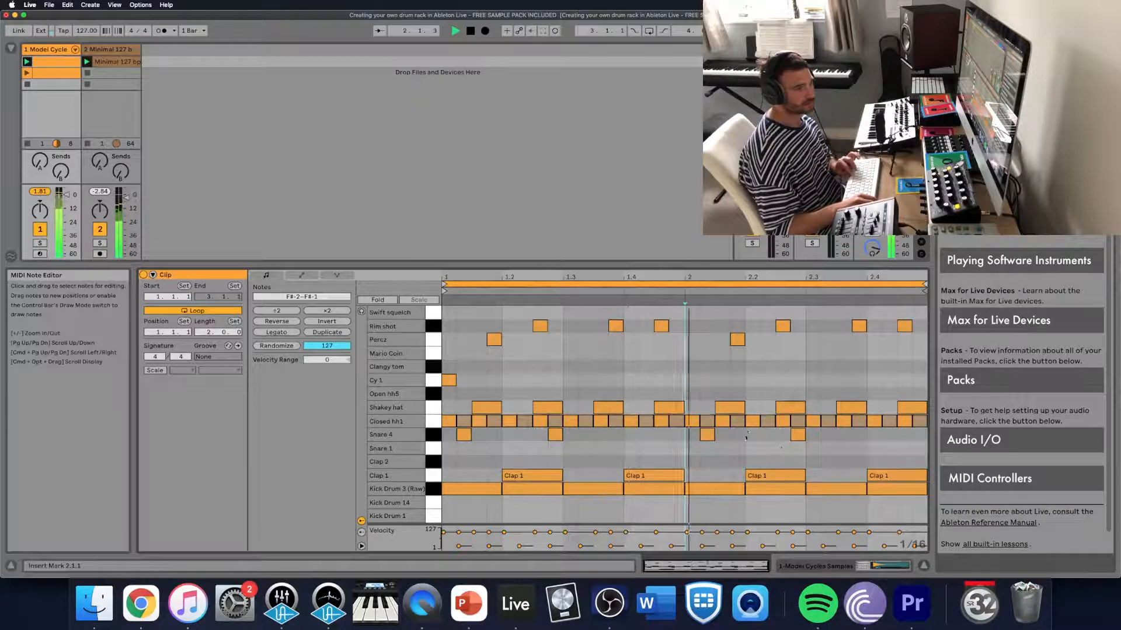
key(space)
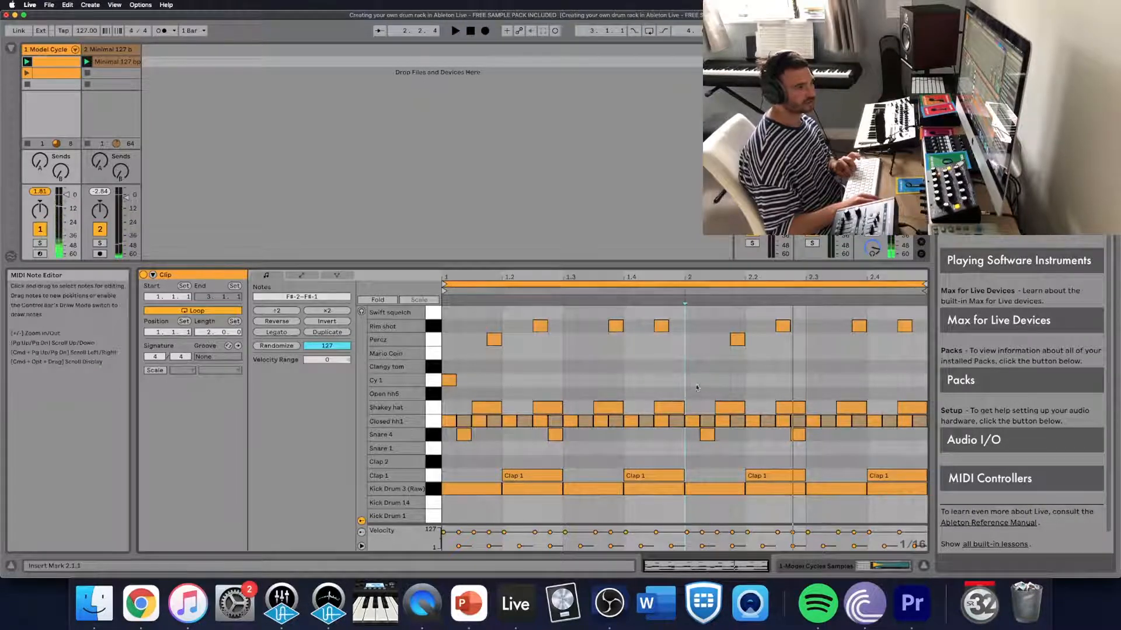
key(space)
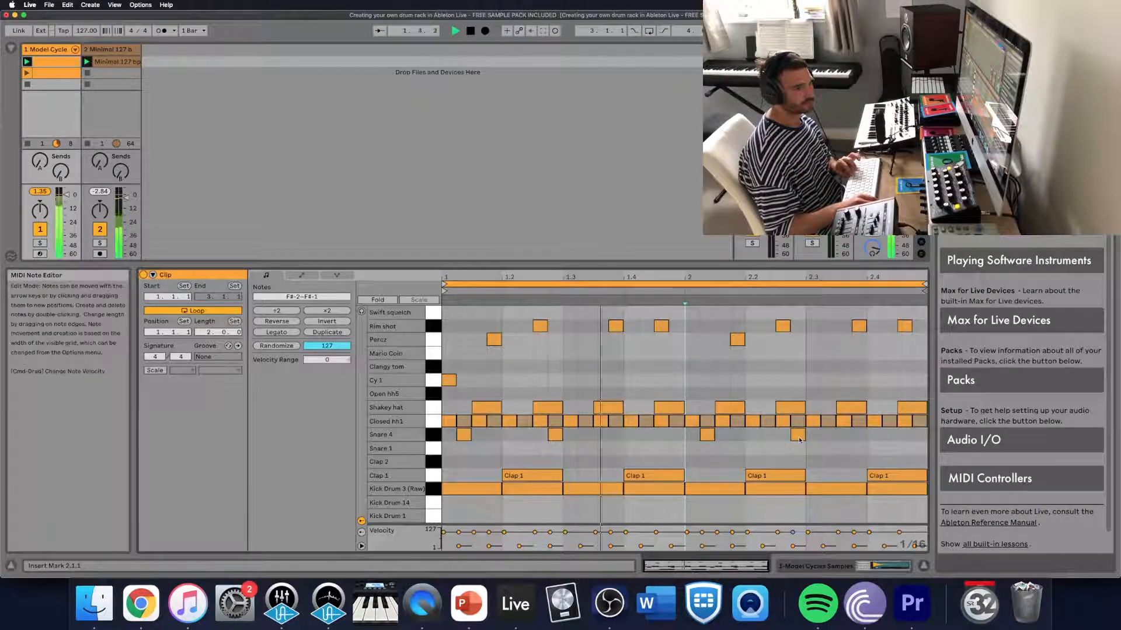
key(space)
click(707, 435)
key(Delete)
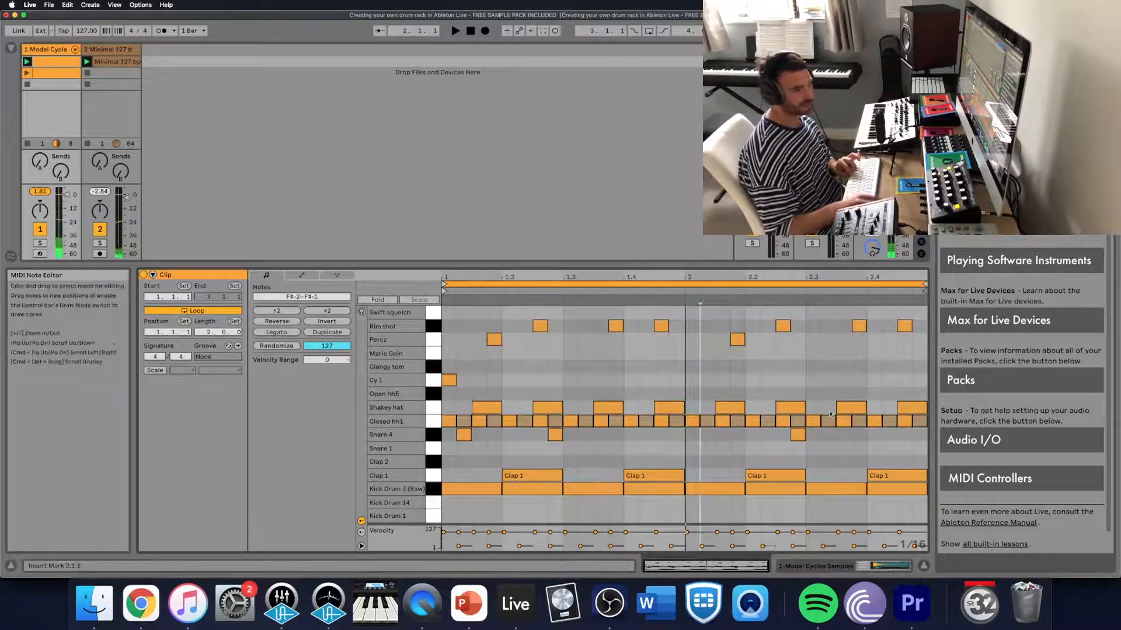
double_click(828, 436)
- During playback, add a Mario Coin note at 2.1.3 and a Clangy tom note at 2.3.3
key(space)
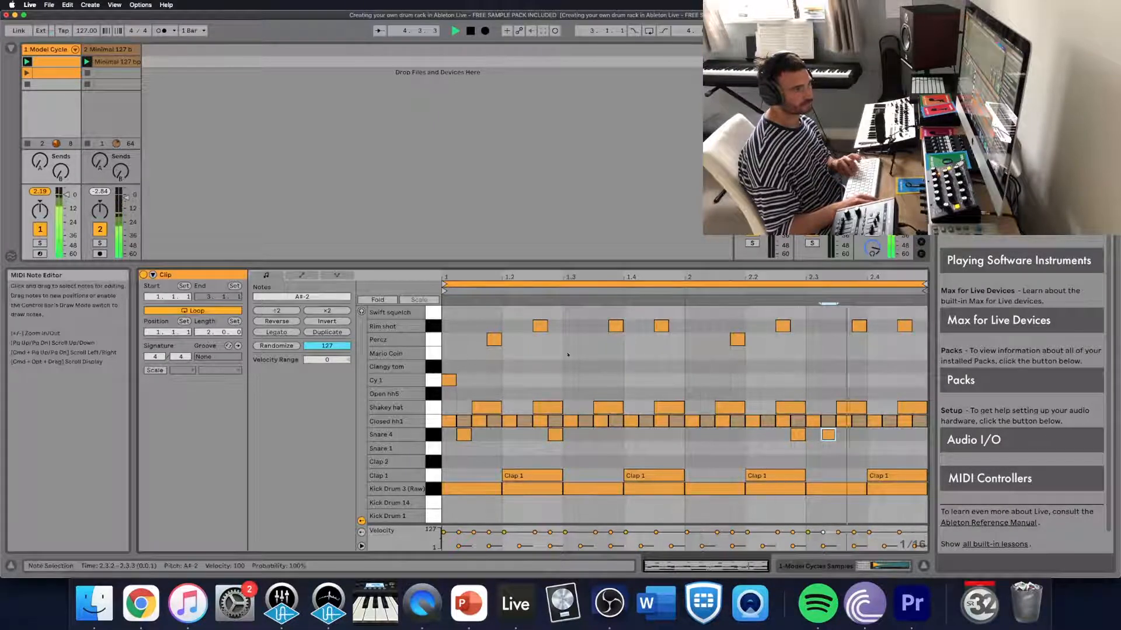
double_click(719, 353)
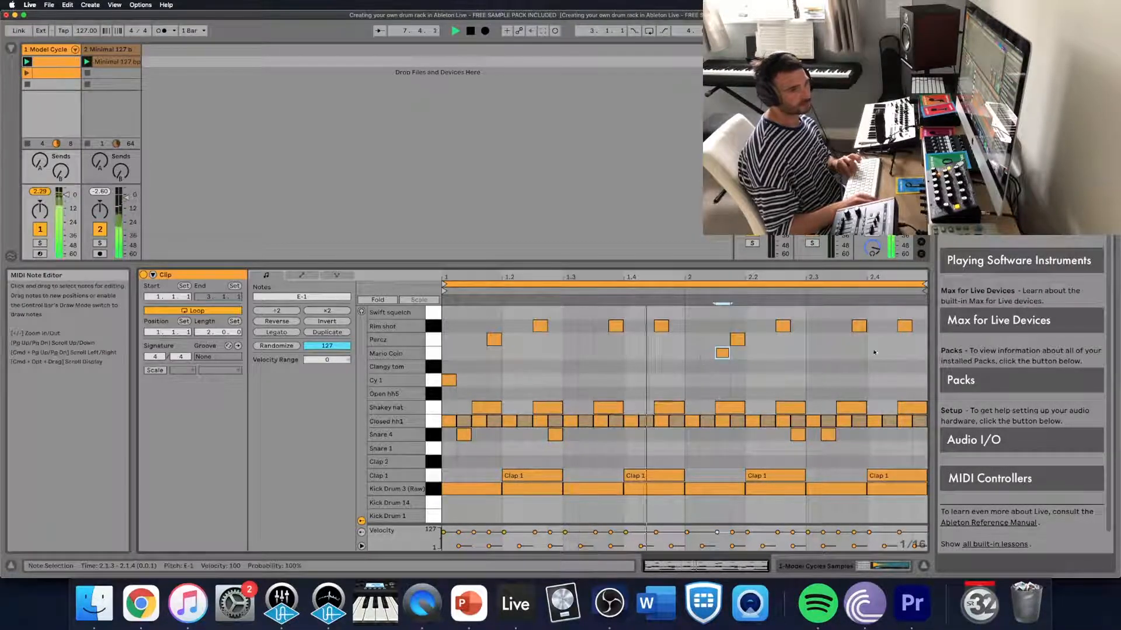
double_click(843, 367)
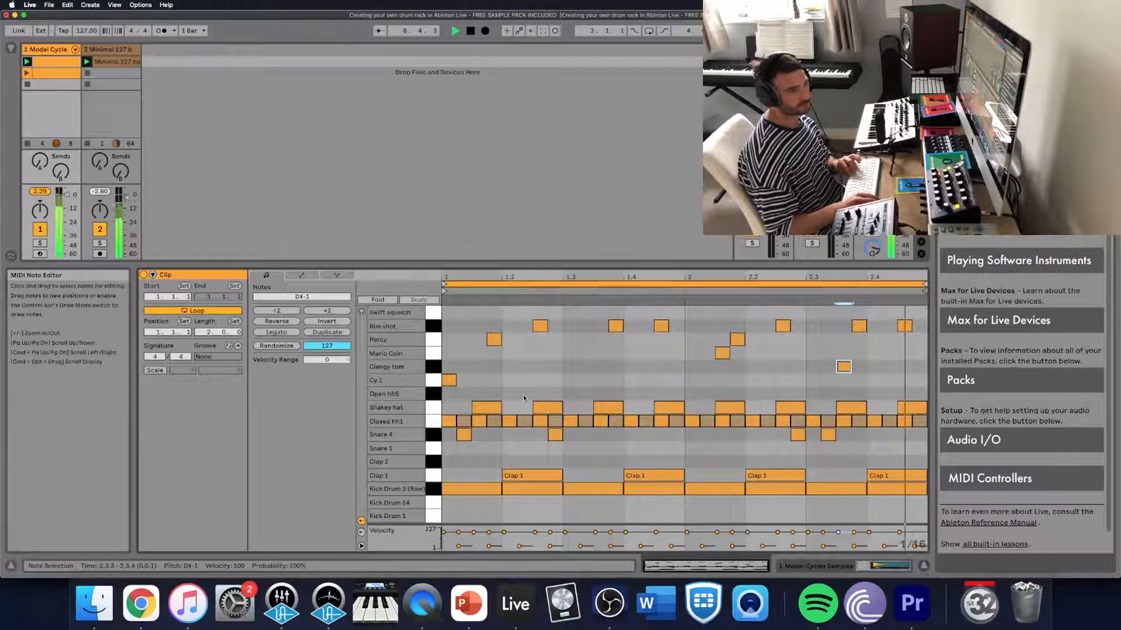
- Duplicate the loop to four bars, add Snare 4 notes at 4.4.2, 4.4.3 and 4.4.4, and play it back
click(331, 335)
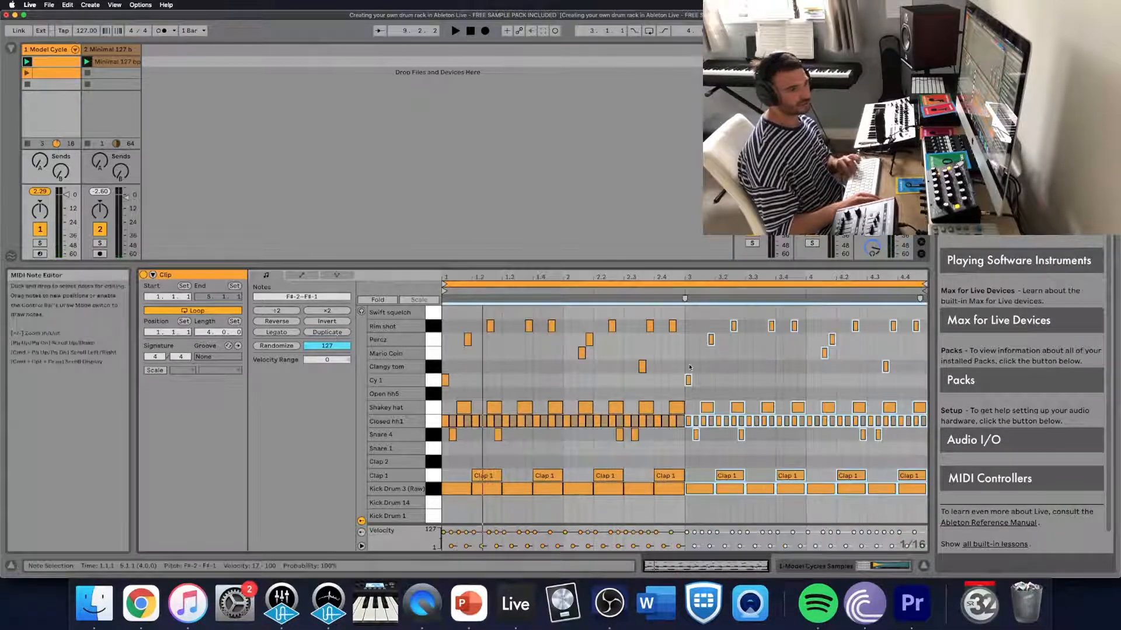
click(914, 444)
double_click(917, 439)
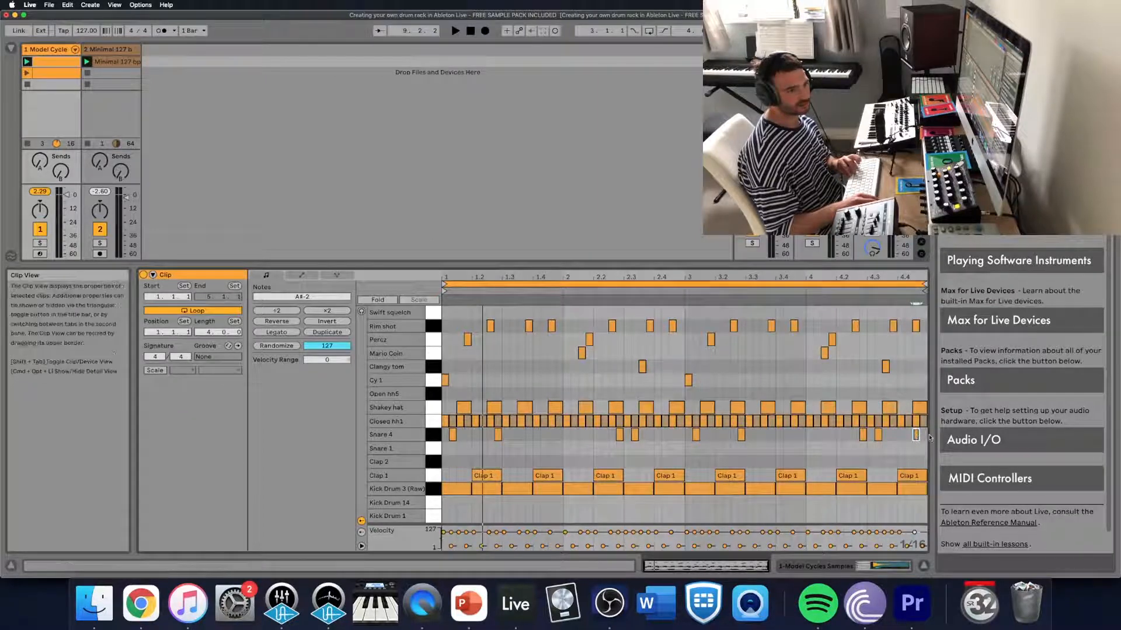
double_click(924, 437)
double_click(909, 437)
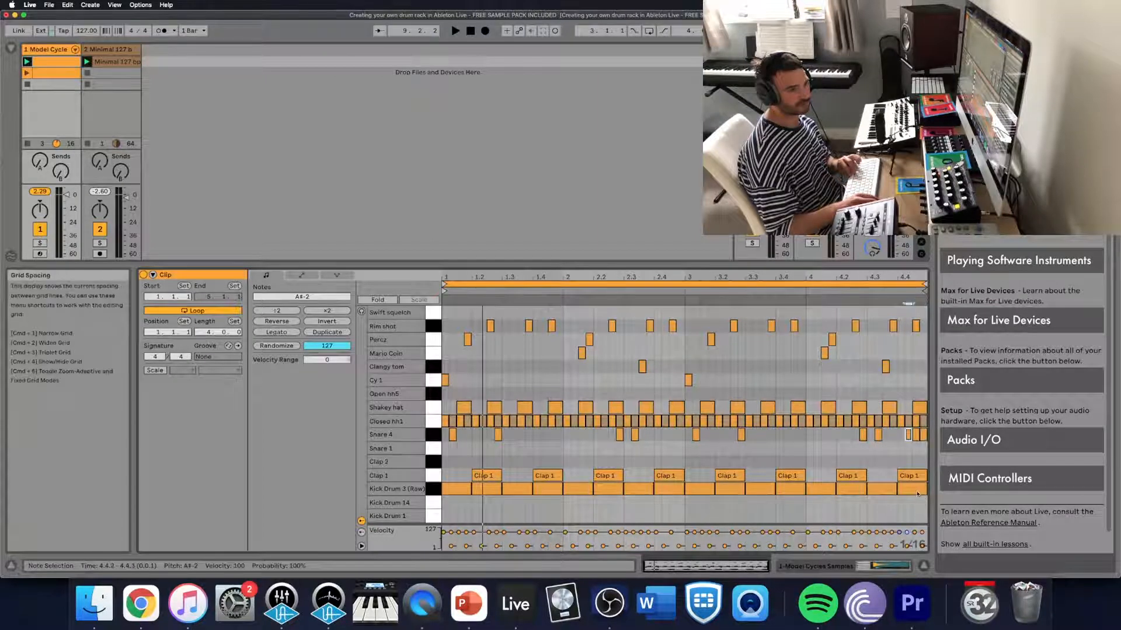
key(space)
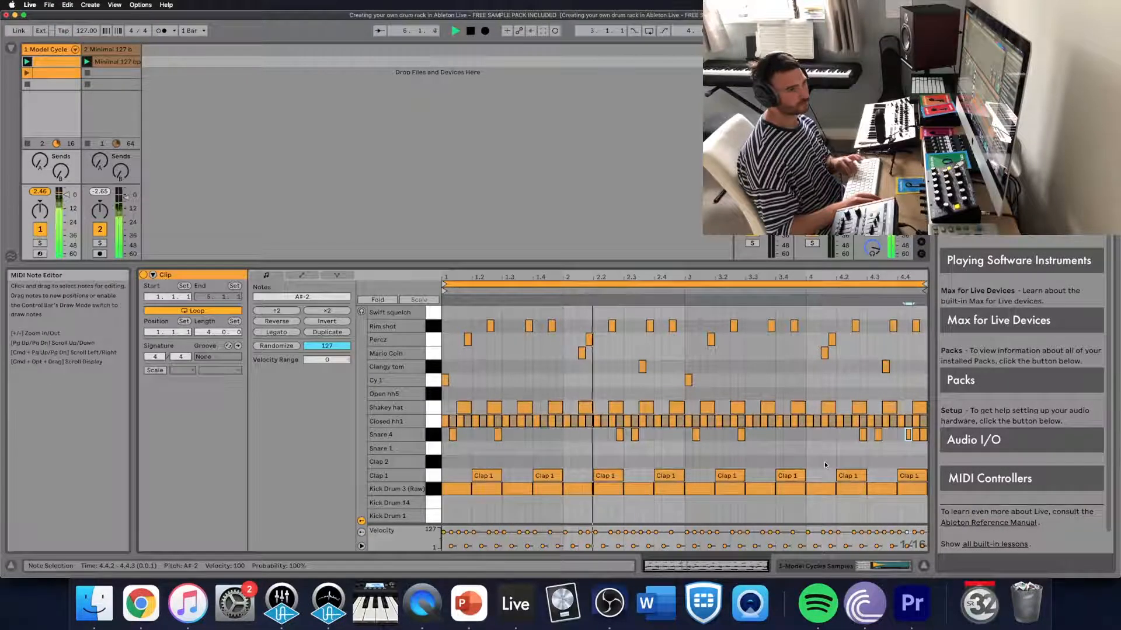
key(space)
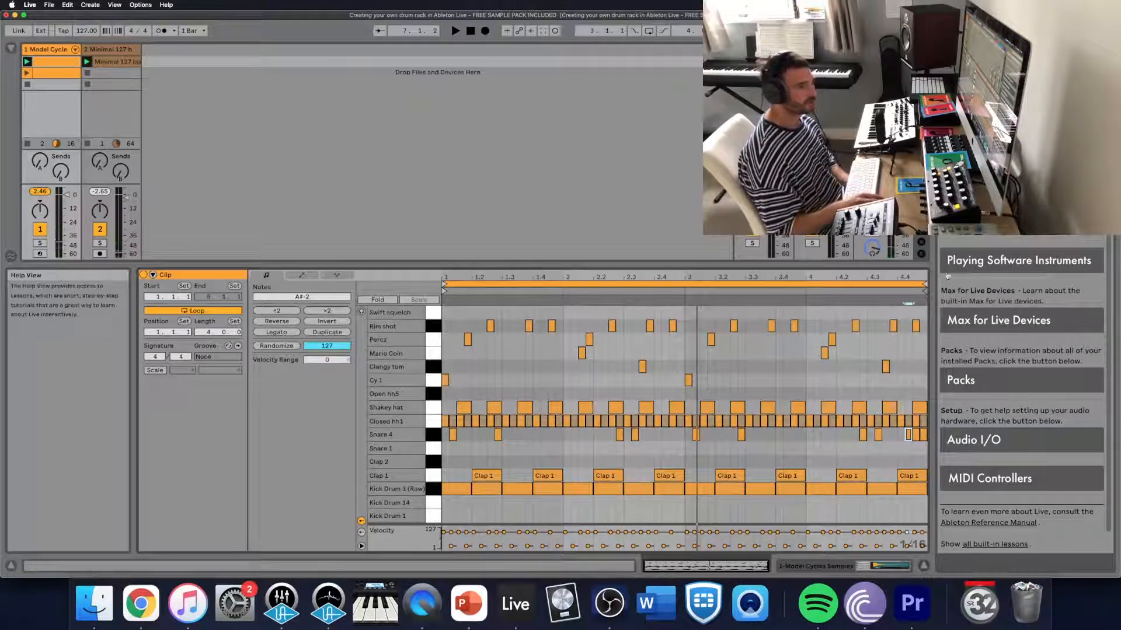
- Duplicate the loop to eight bars and add a Snare 4 note to the fill near the end of bar 8
click(326, 334)
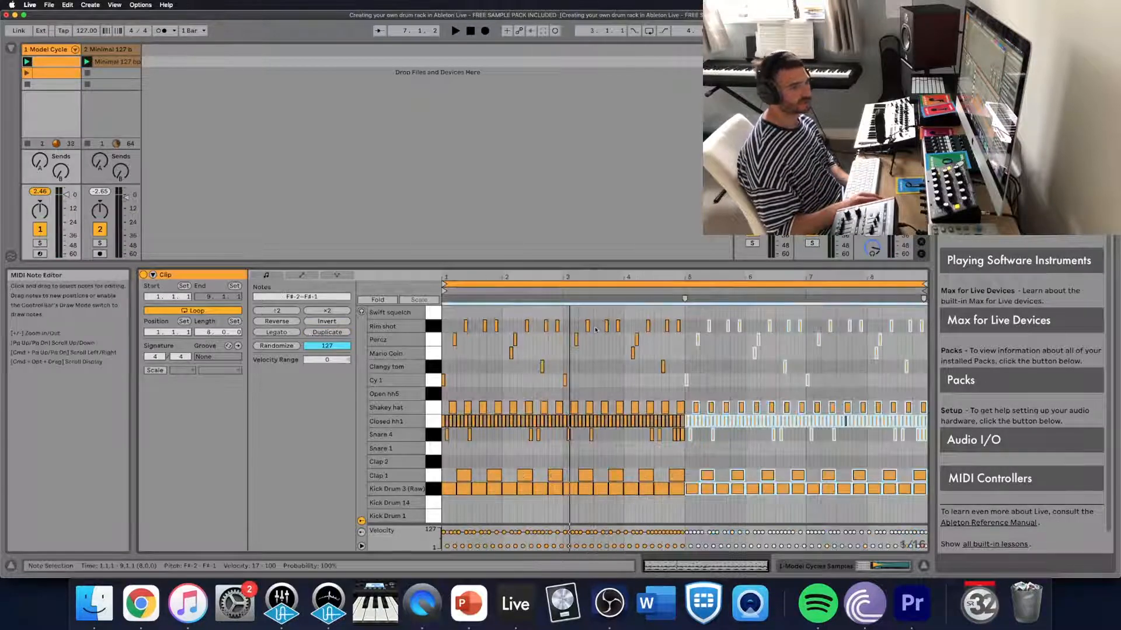
click(759, 371)
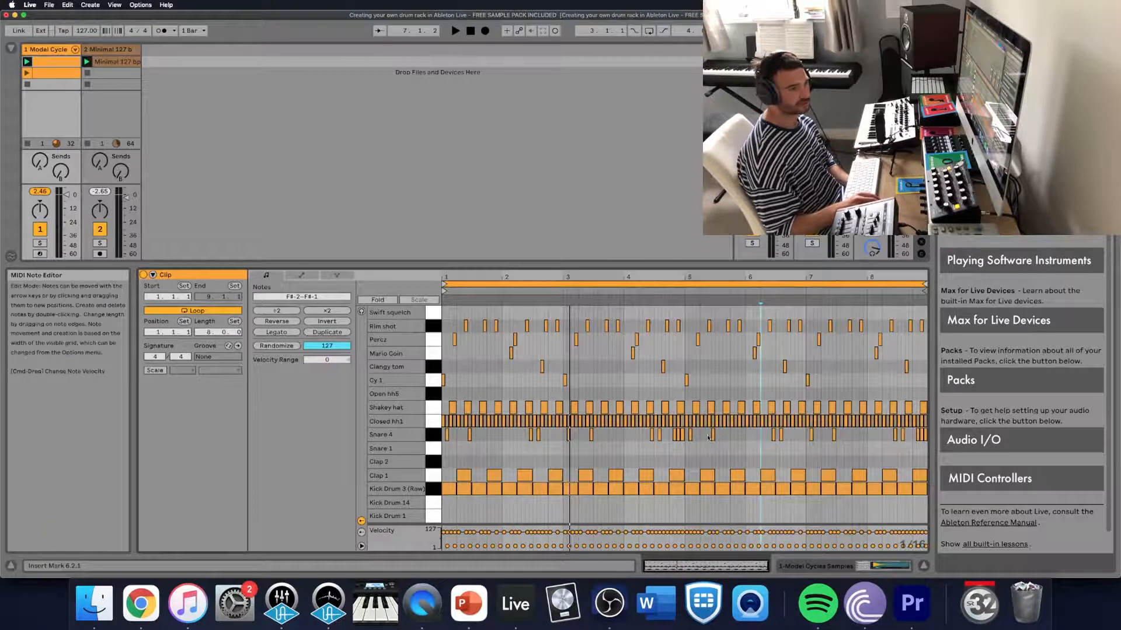
double_click(917, 438)
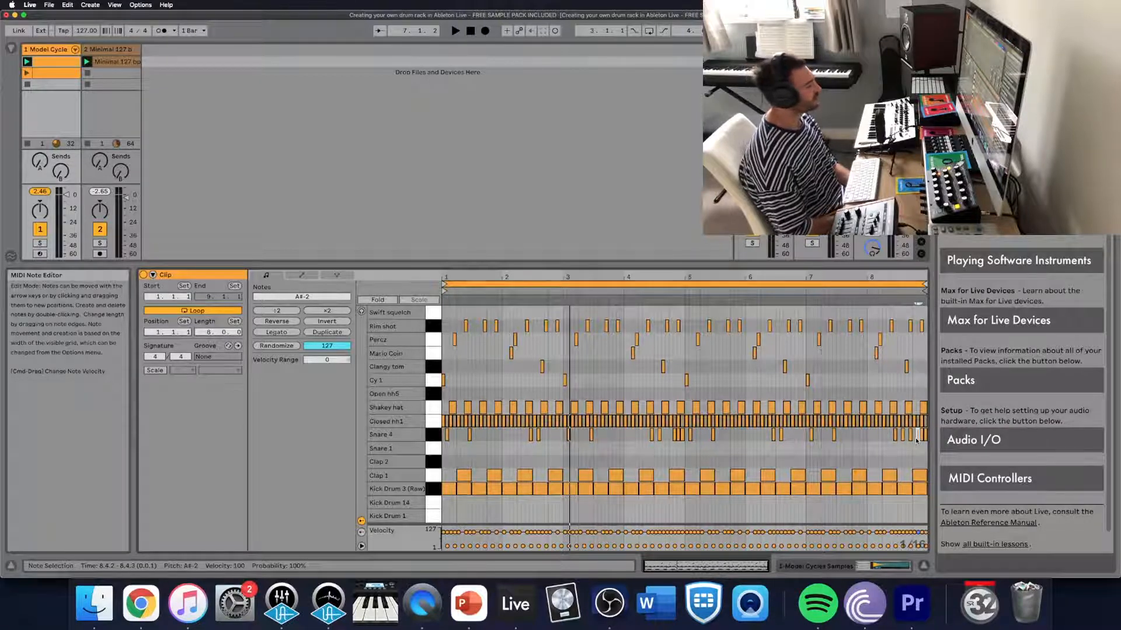
- Open groove hot-swapping for the drum clip and enlarge the browser area to show more of the groove list
click(228, 347)
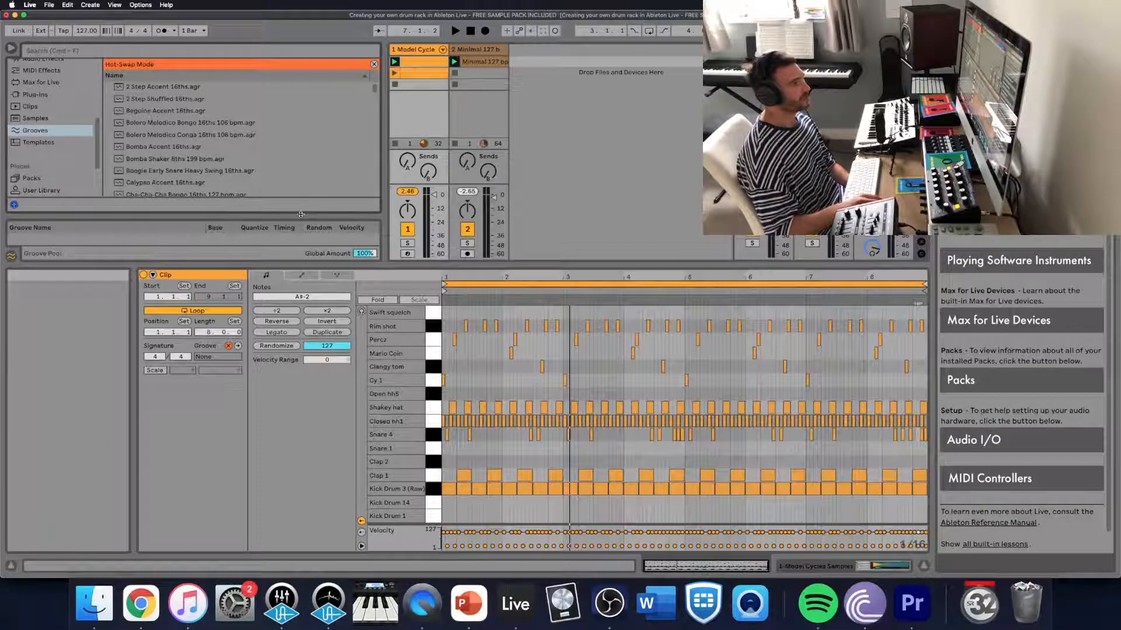
drag(300, 215, 316, 324)
drag(361, 279, 360, 376)
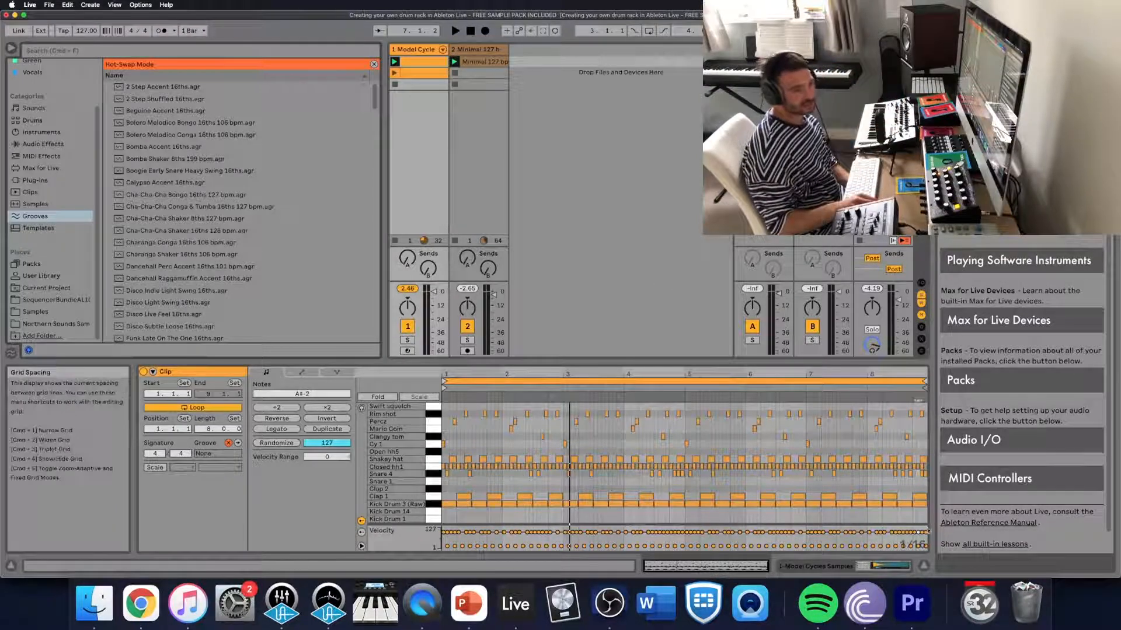
- Set the note editor's fixed grid to 1/8
right_click(910, 548)
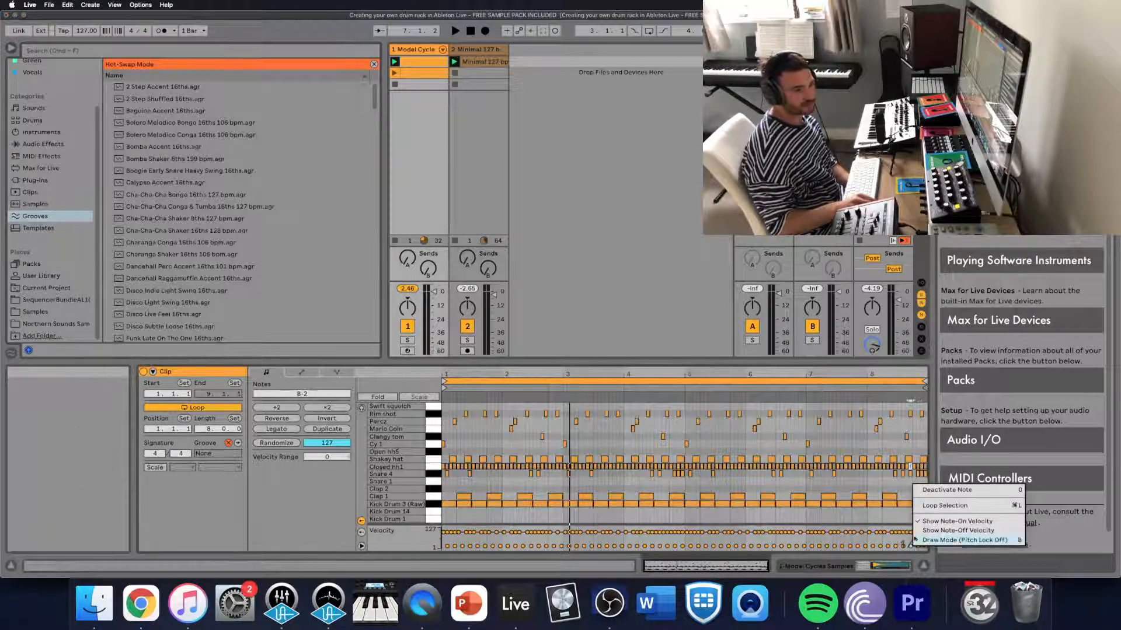
click(908, 549)
right_click(908, 550)
click(908, 549)
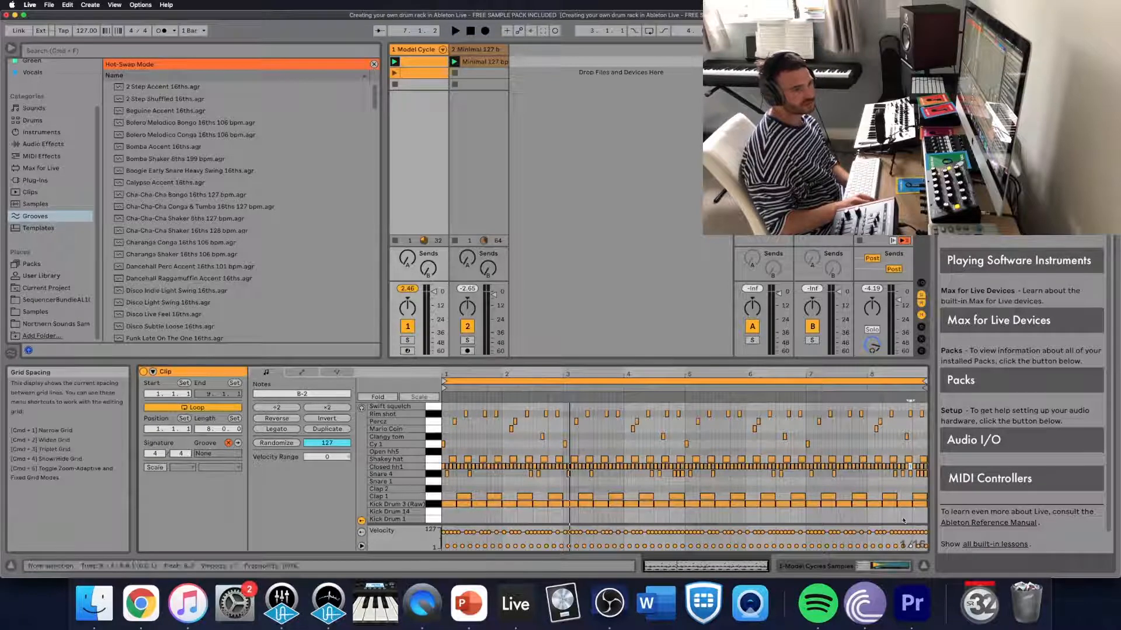
right_click(903, 519)
click(953, 455)
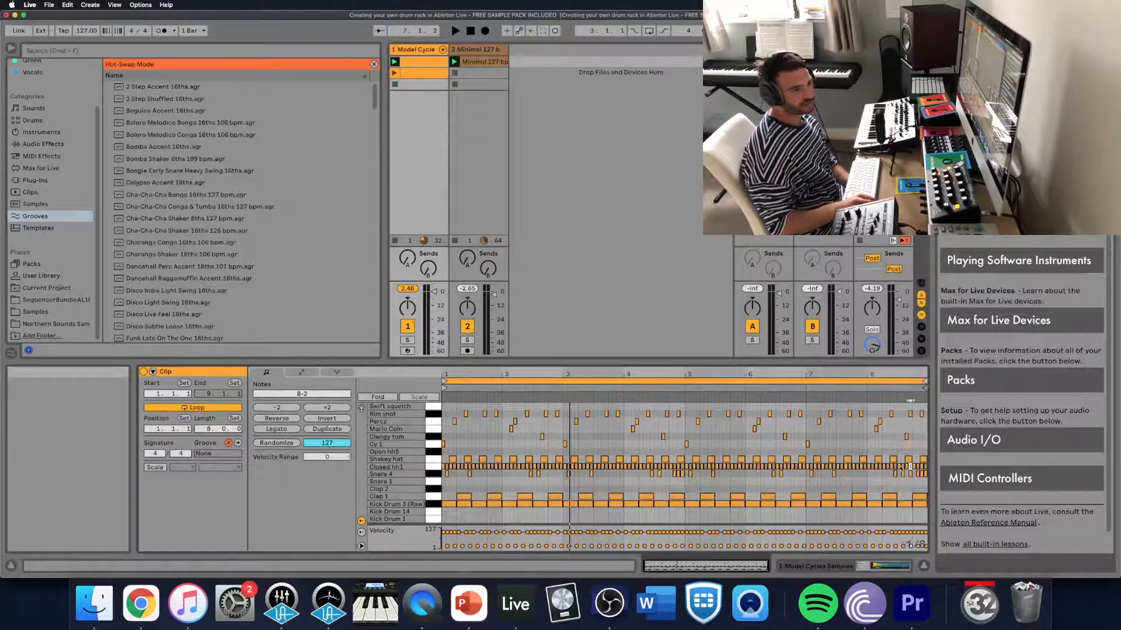
- Set the note editor's fixed grid to 1/16
drag(586, 374, 815, 374)
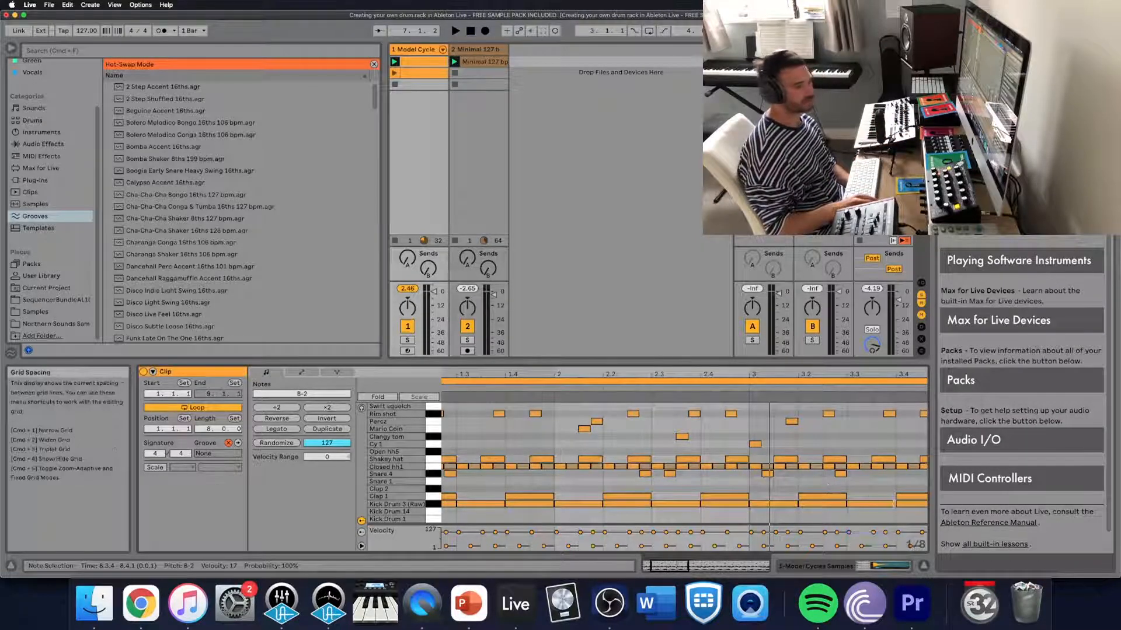
right_click(918, 545)
right_click(847, 431)
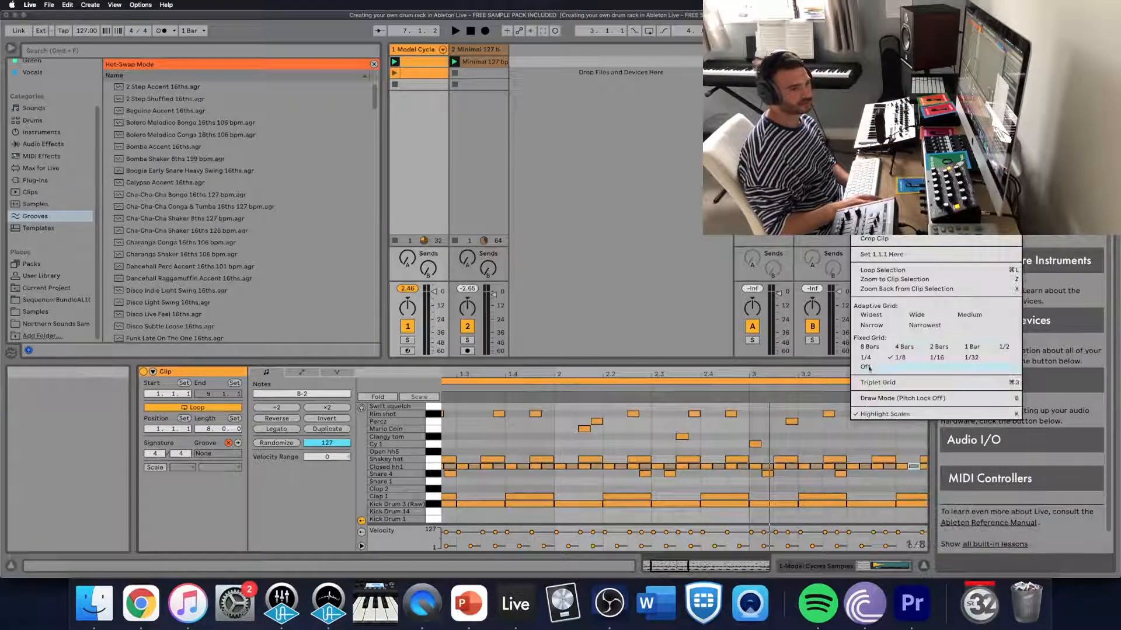
click(936, 357)
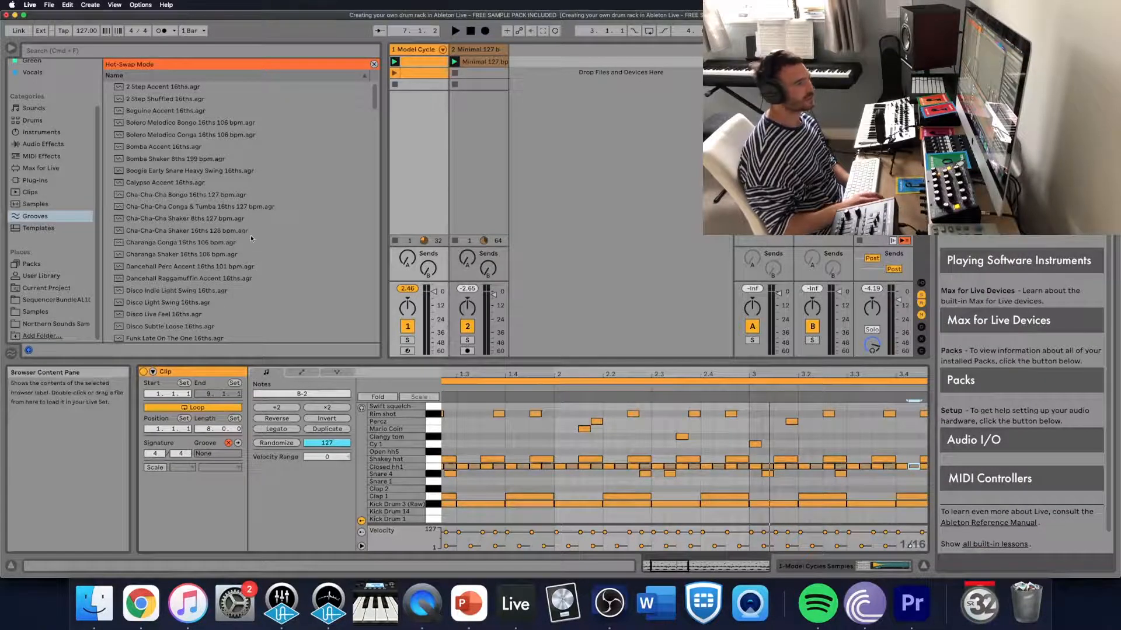
- Search the grooves for "mpc", play the drum clip without a groove and reopen the clip's notes
click(137, 55)
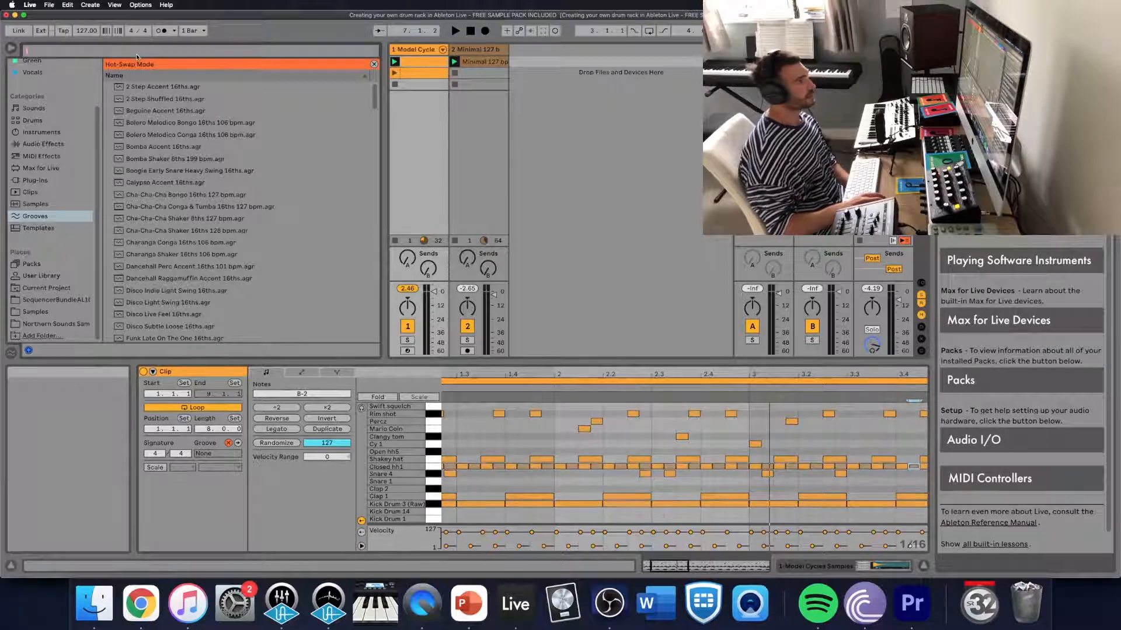
text(mpc)
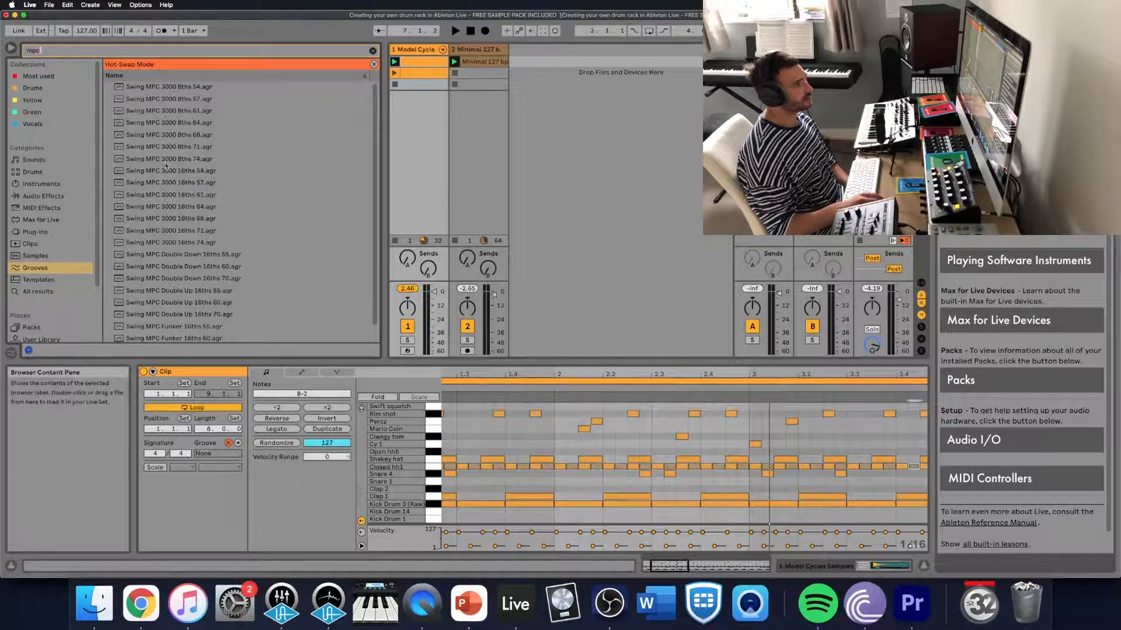
click(423, 113)
key(space)
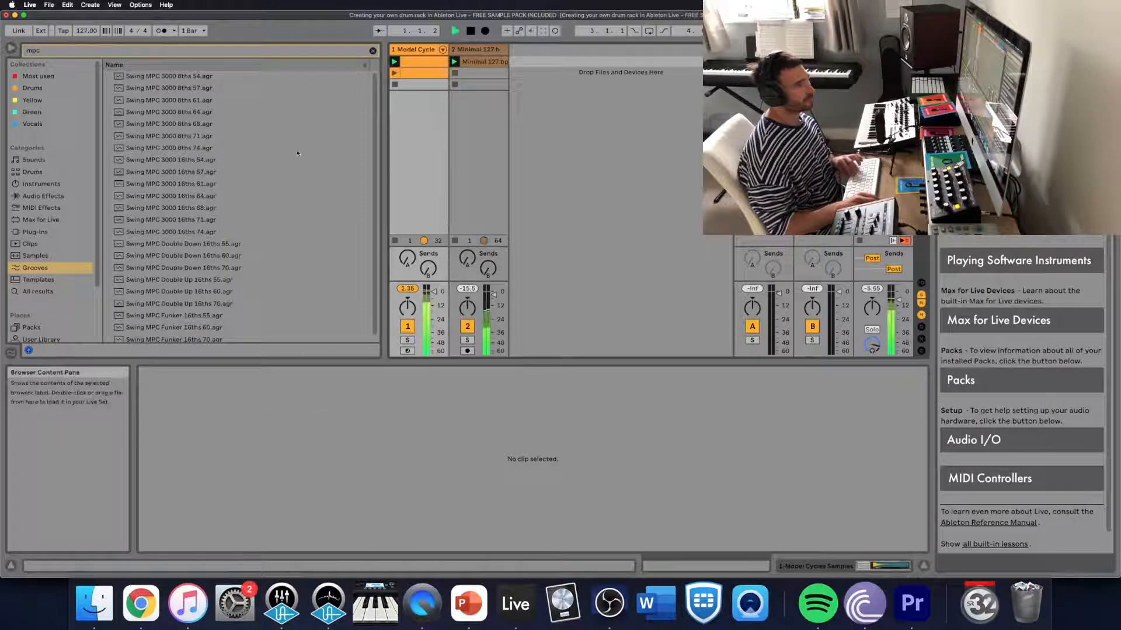
click(408, 68)
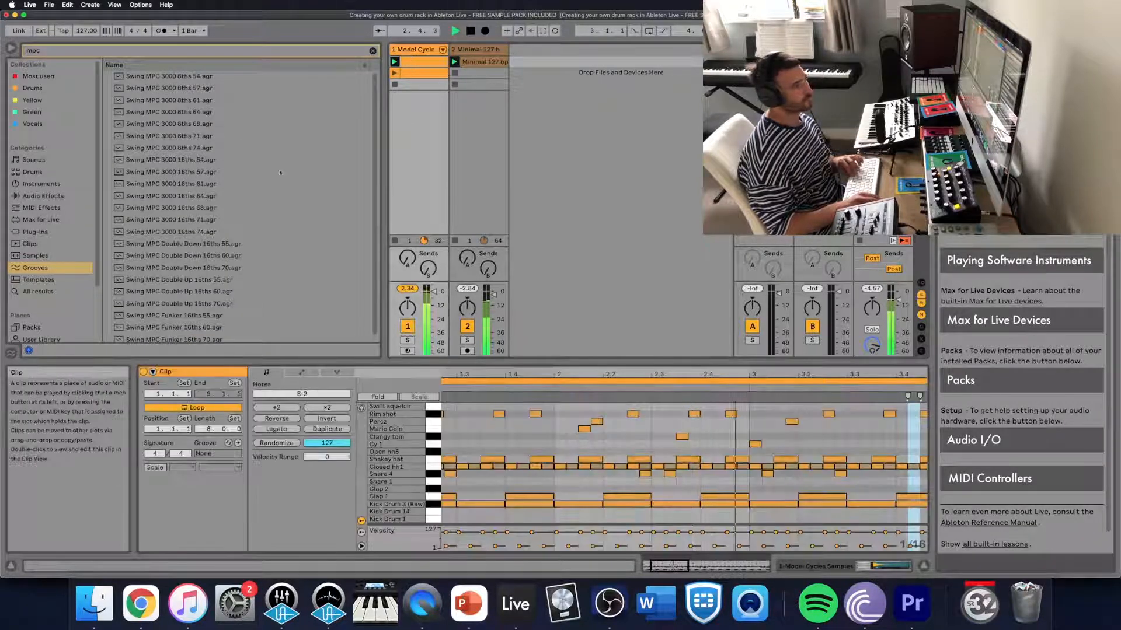
- Search the clip's grooves for "mpc", apply Swing MPC 3000 16ths 74 to the clip and play it back
click(237, 444)
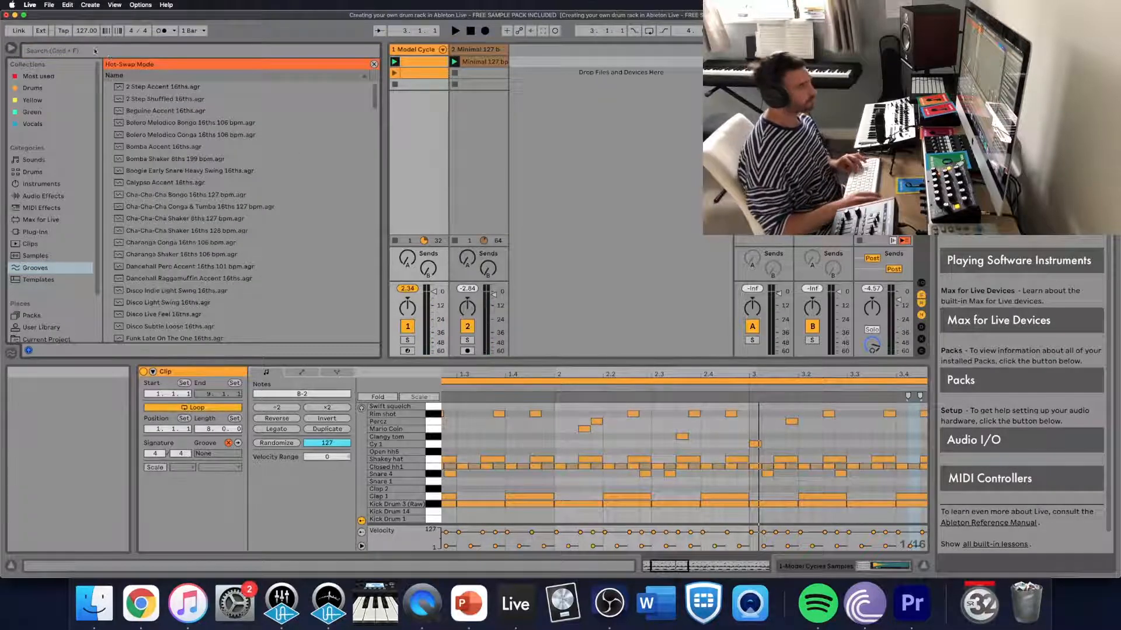
click(44, 49)
text(mpc)
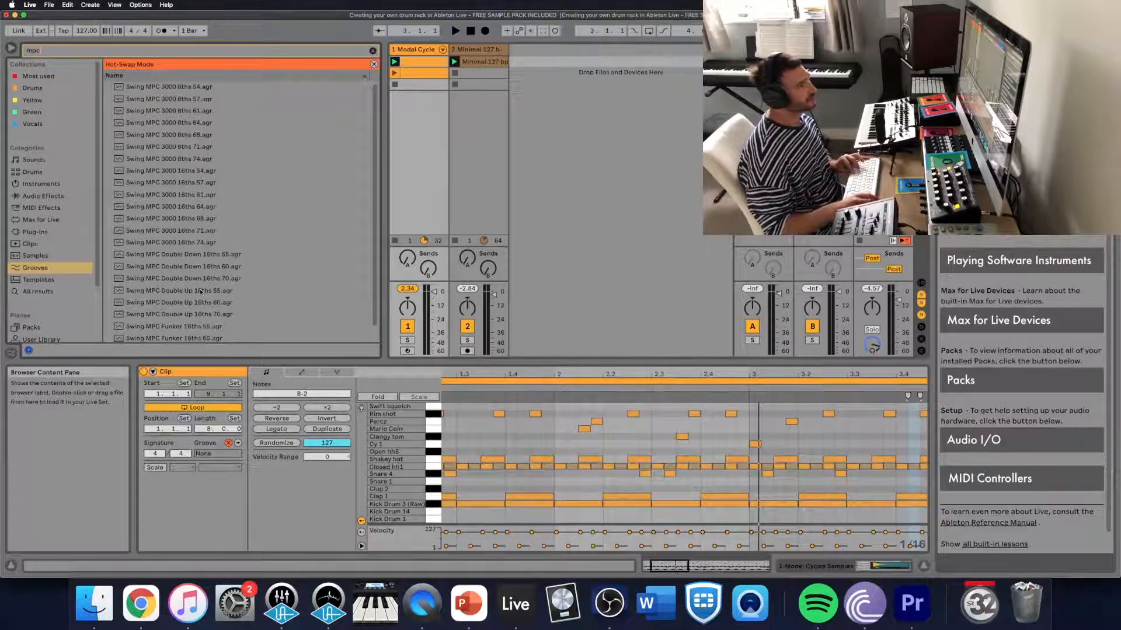
scroll(198, 284, down, 1)
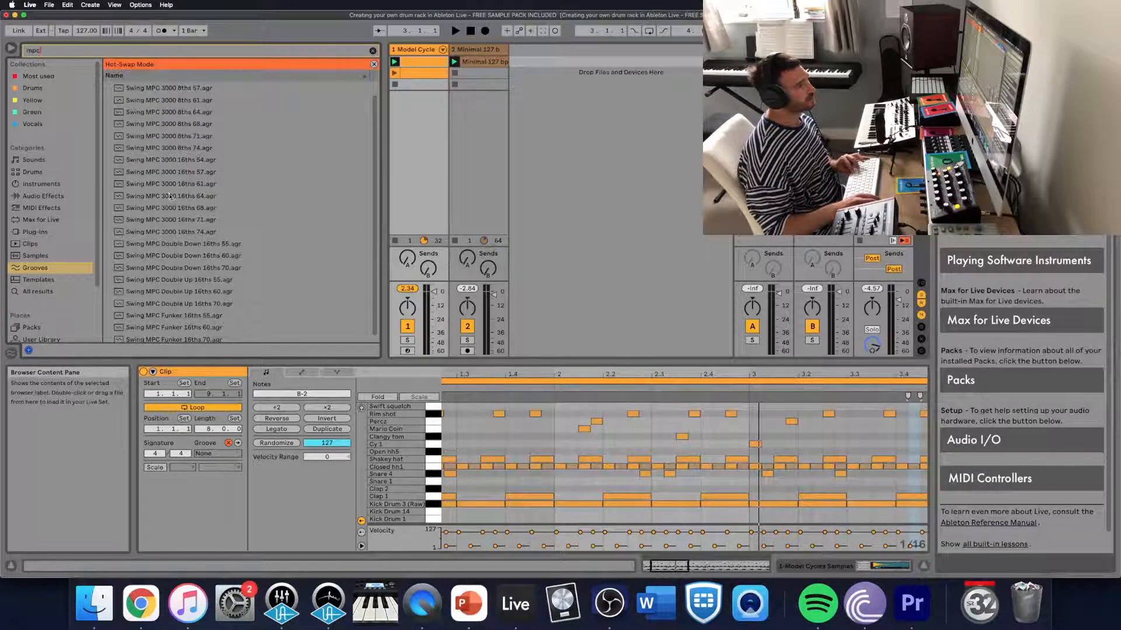
click(175, 232)
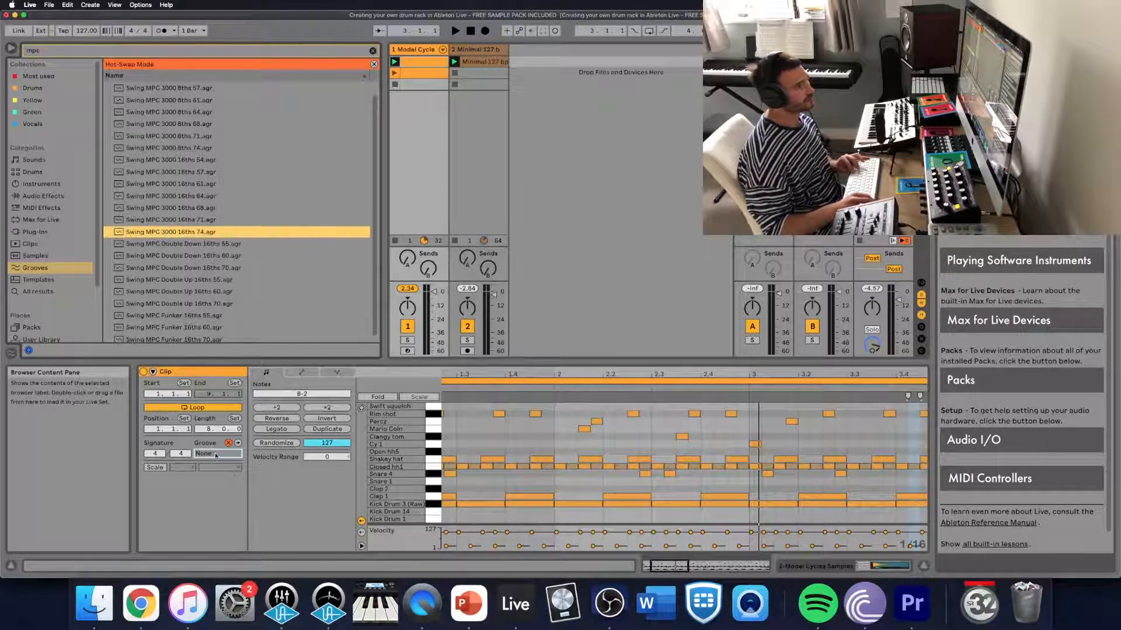
drag(216, 456, 215, 456)
key(space)
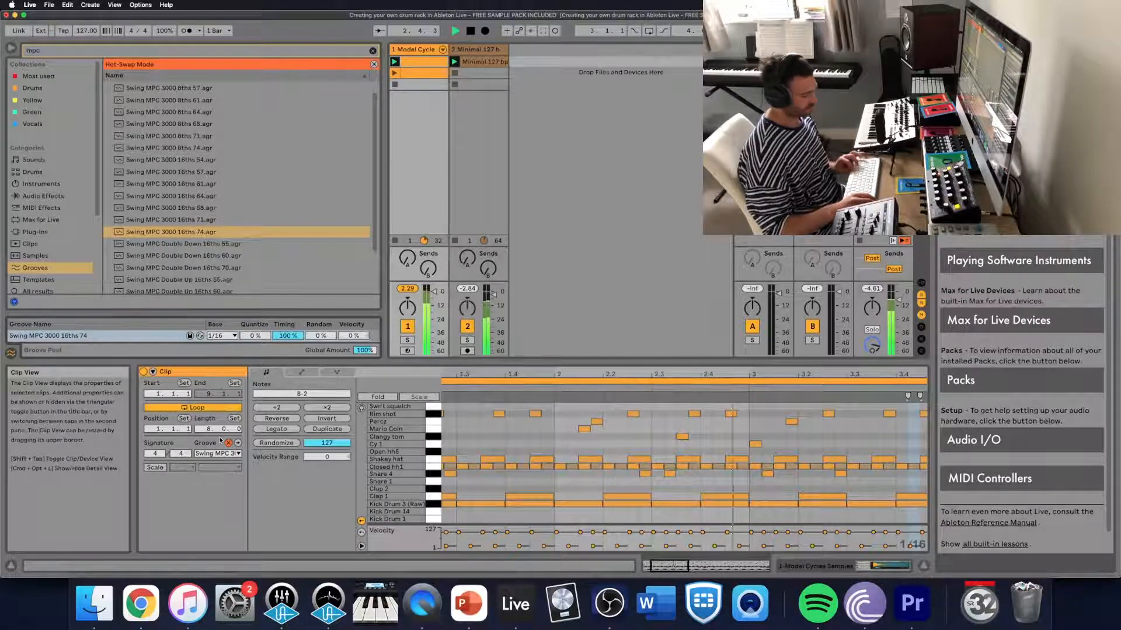
- Undo, redo and undo the groove assignment again, playing the clip to compare it with and without swing
click(228, 443)
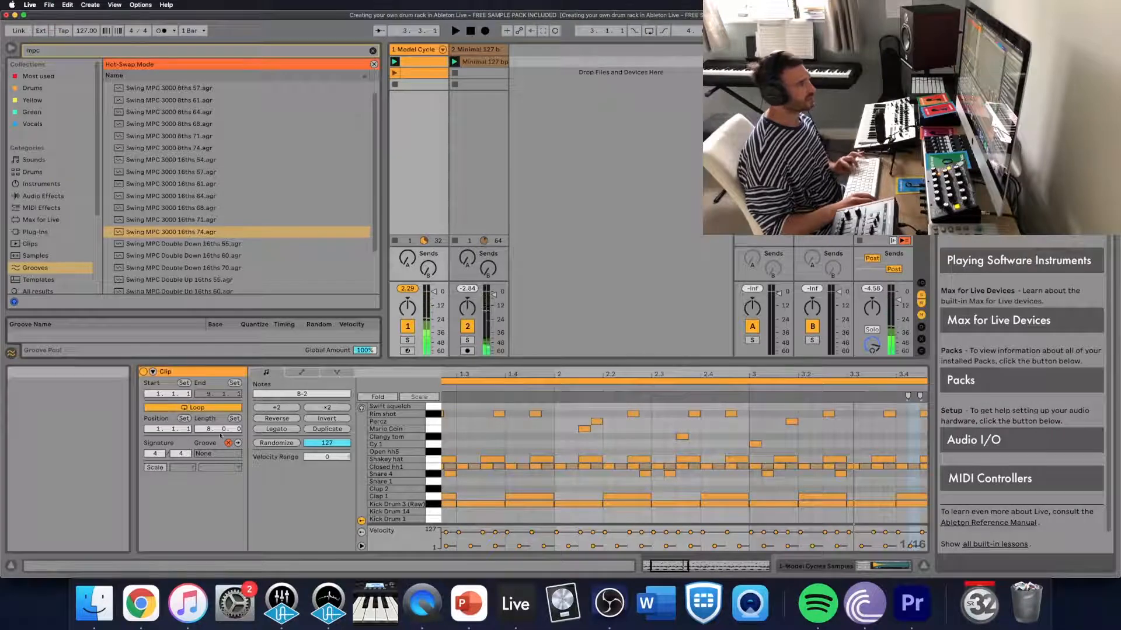
key(space)
key(super+shift+z)
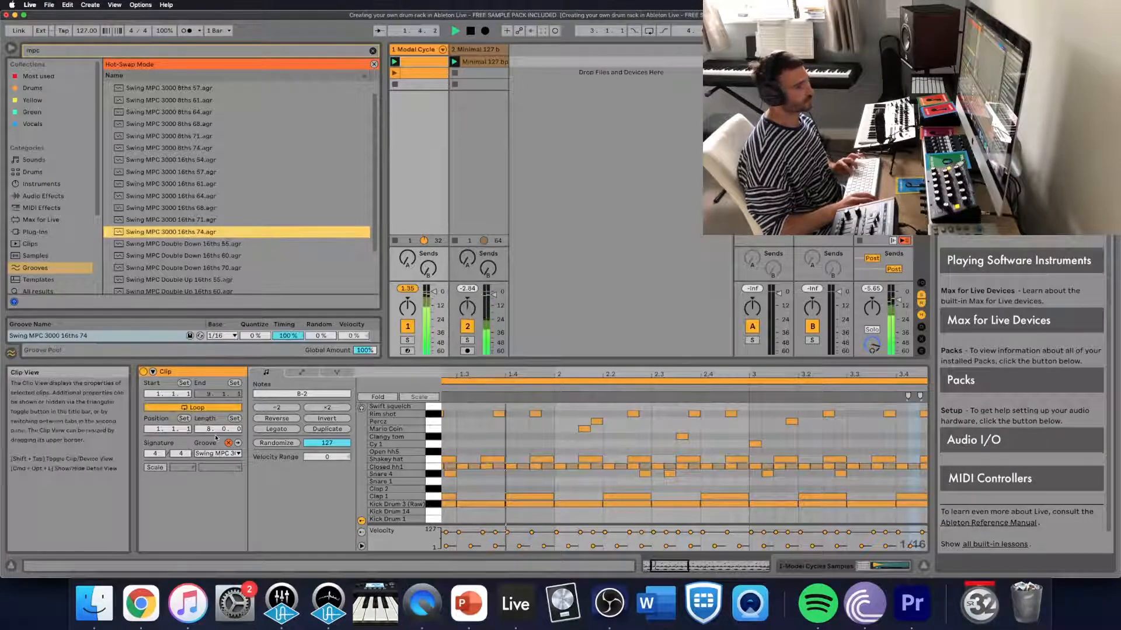
key(super+z)
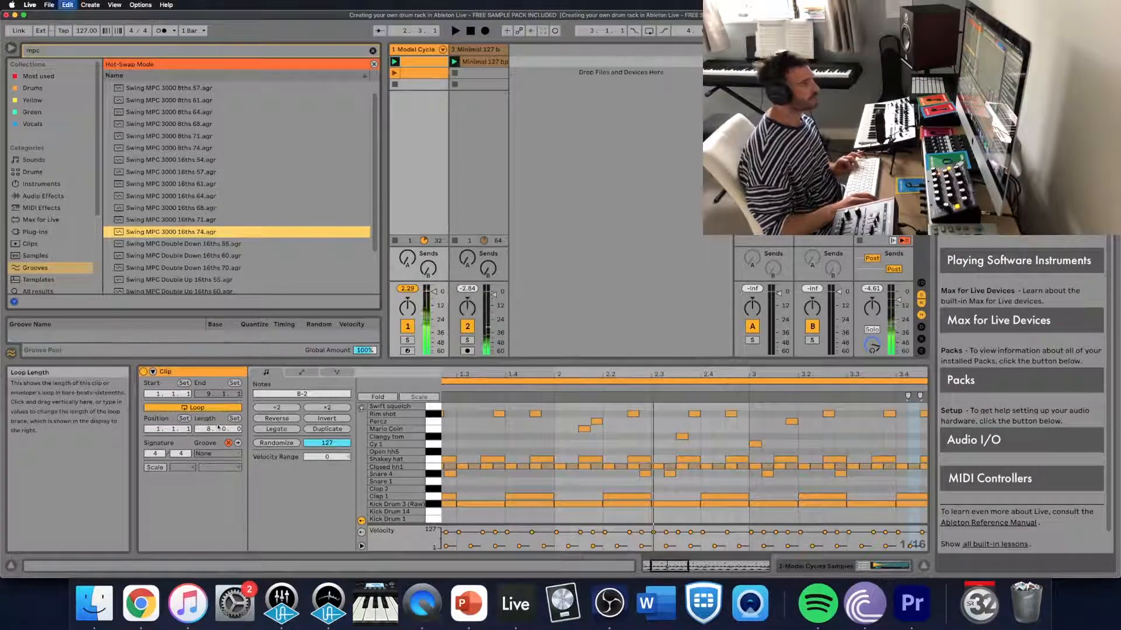
- Apply the Swing MPC 3000 16ths 61 groove to the drum clip, then clear the groove search and stop playback
click(173, 185)
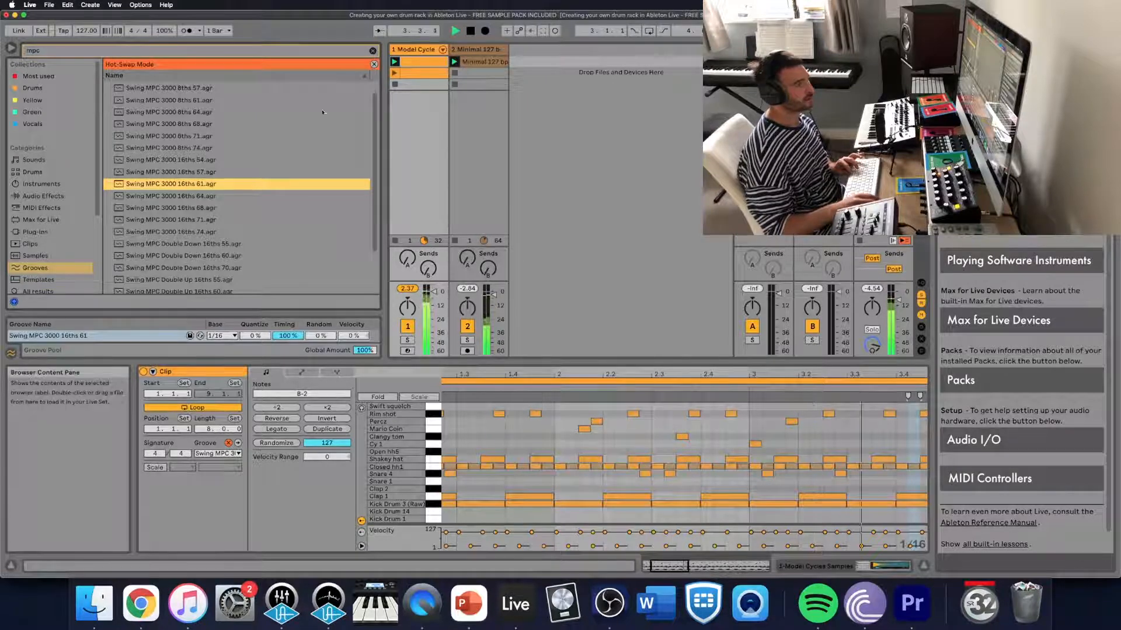
click(373, 50)
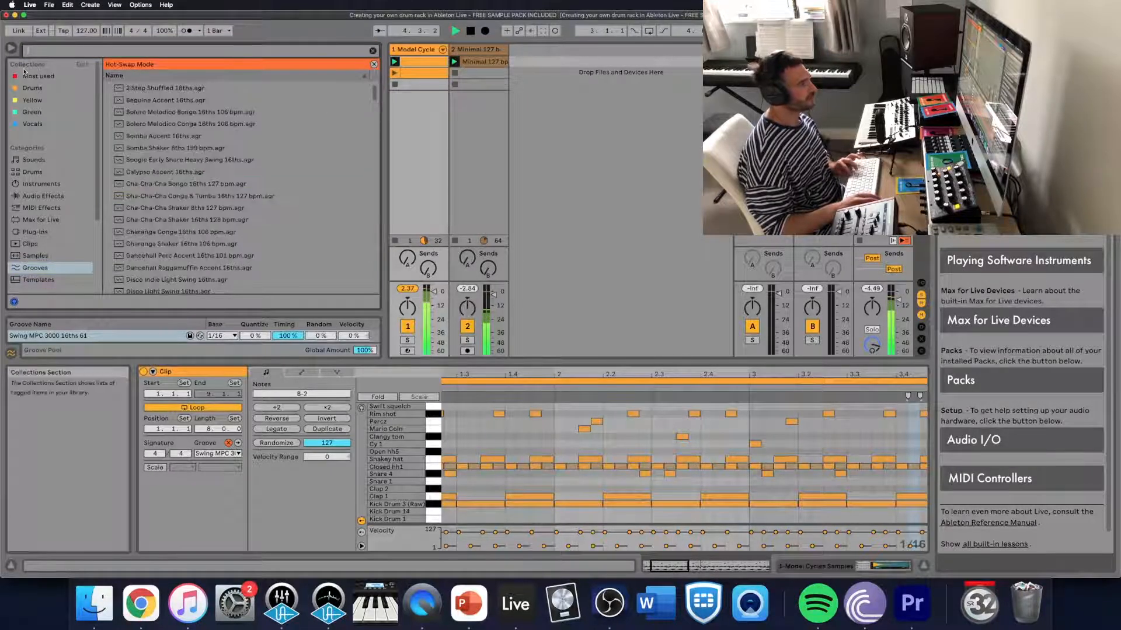
key(space)
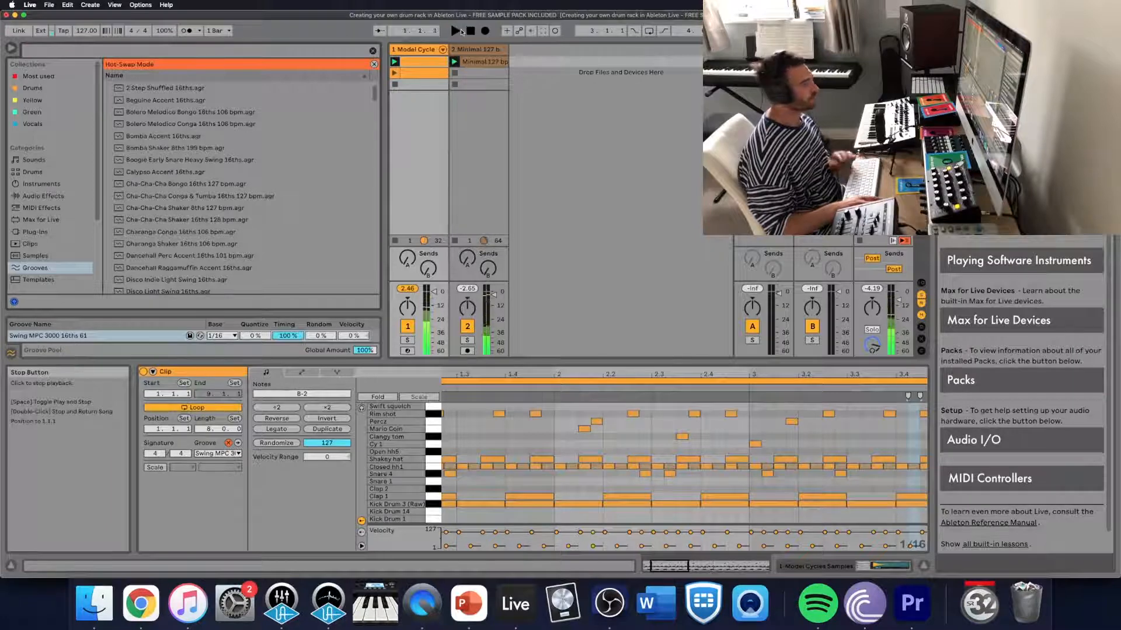
- Solo the Model Cycles drum track and play it, removing and redoing the groove to compare the clip without and with swing
click(408, 340)
key(space)
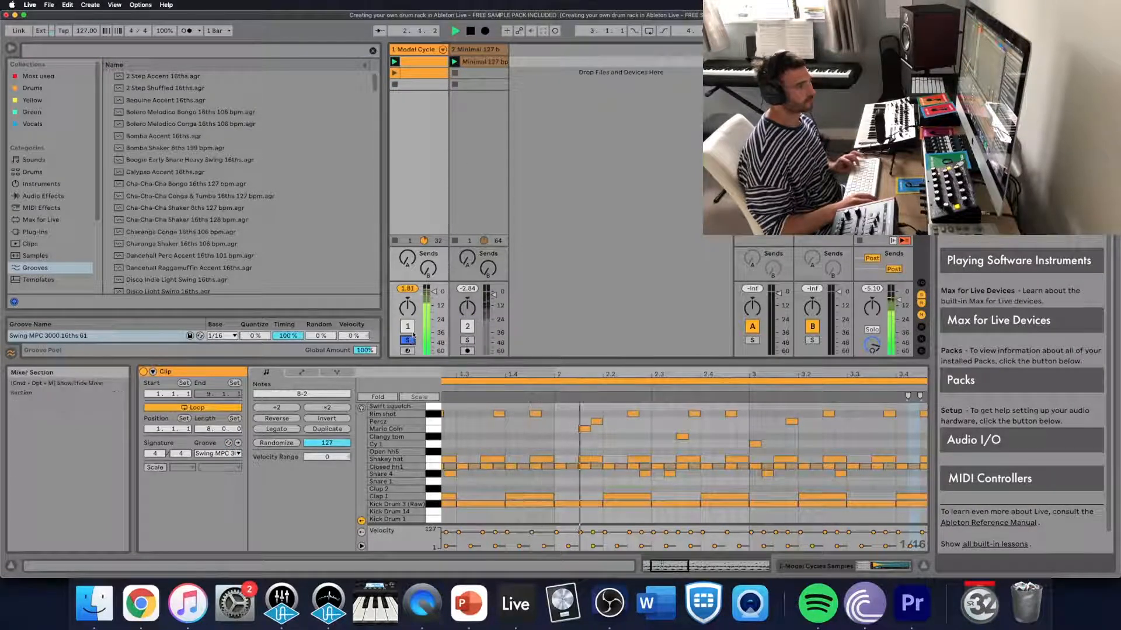
key(Delete)
scroll(265, 259, down, 3)
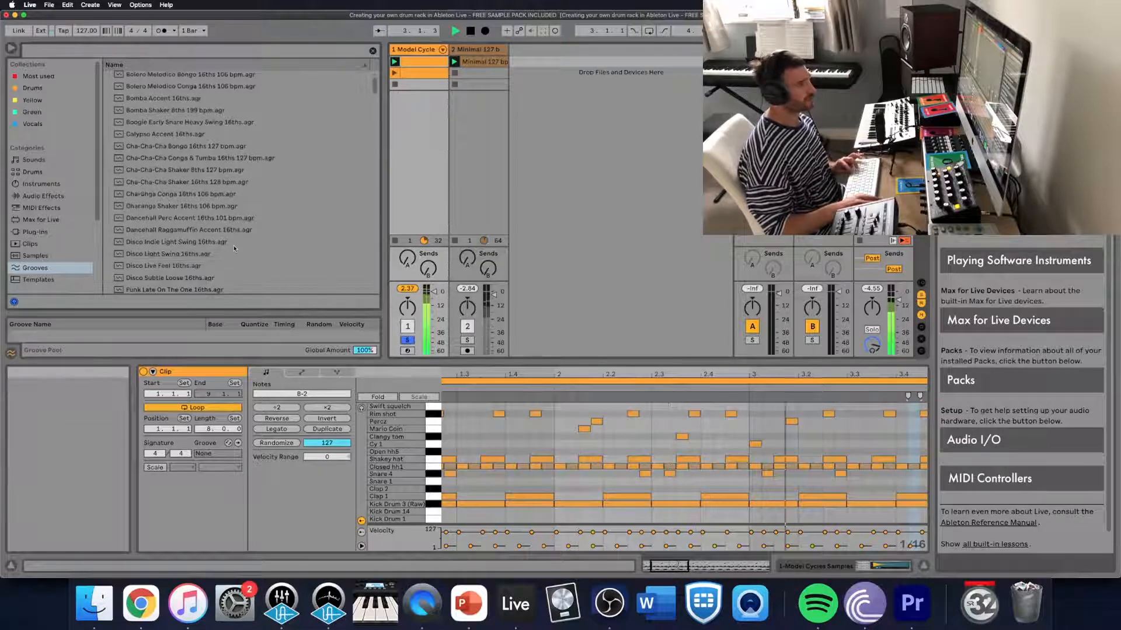
click(68, 5)
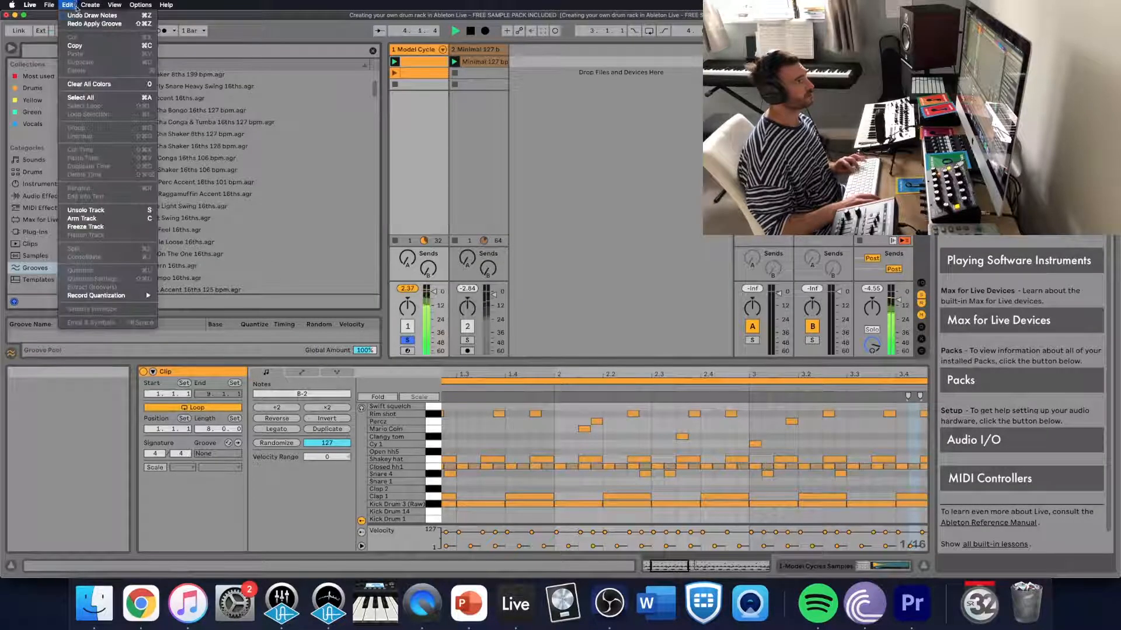
click(79, 24)
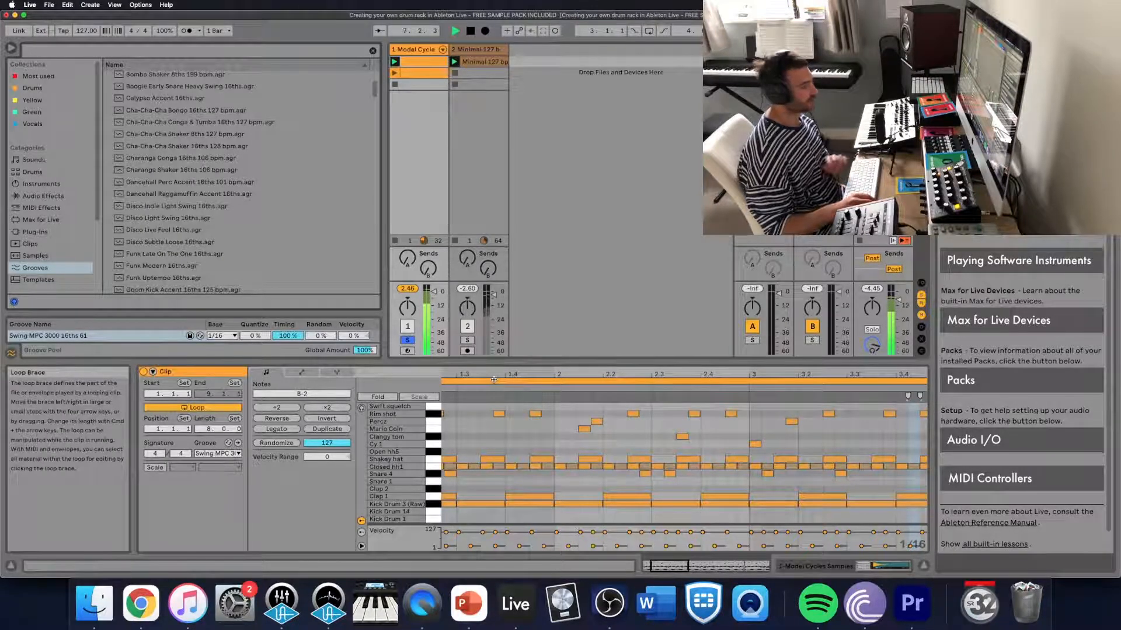
key(space)
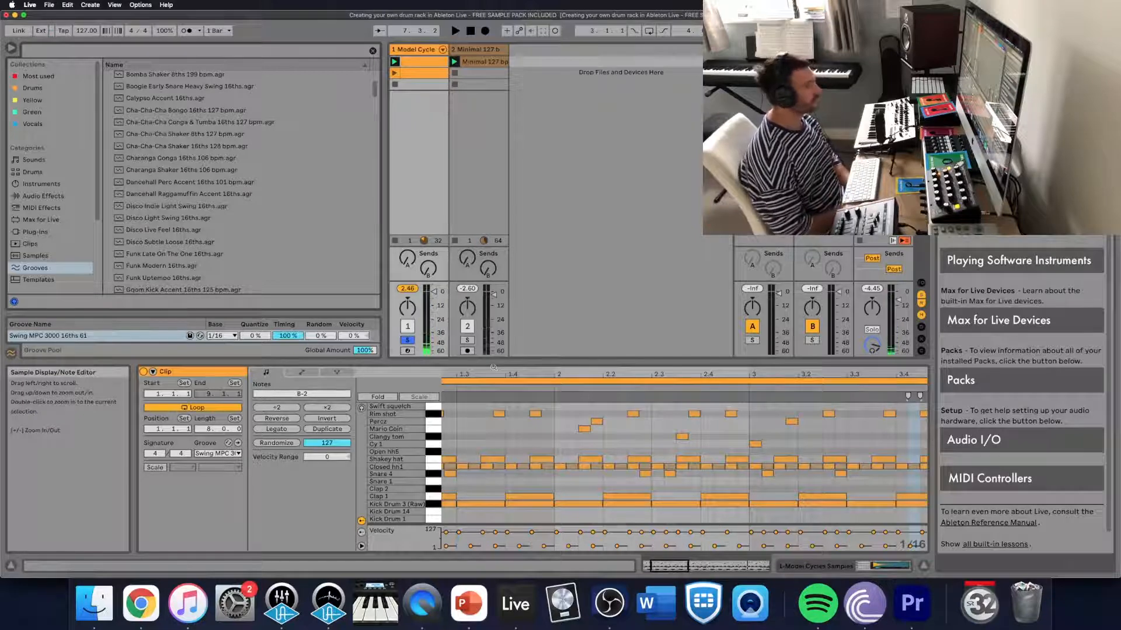